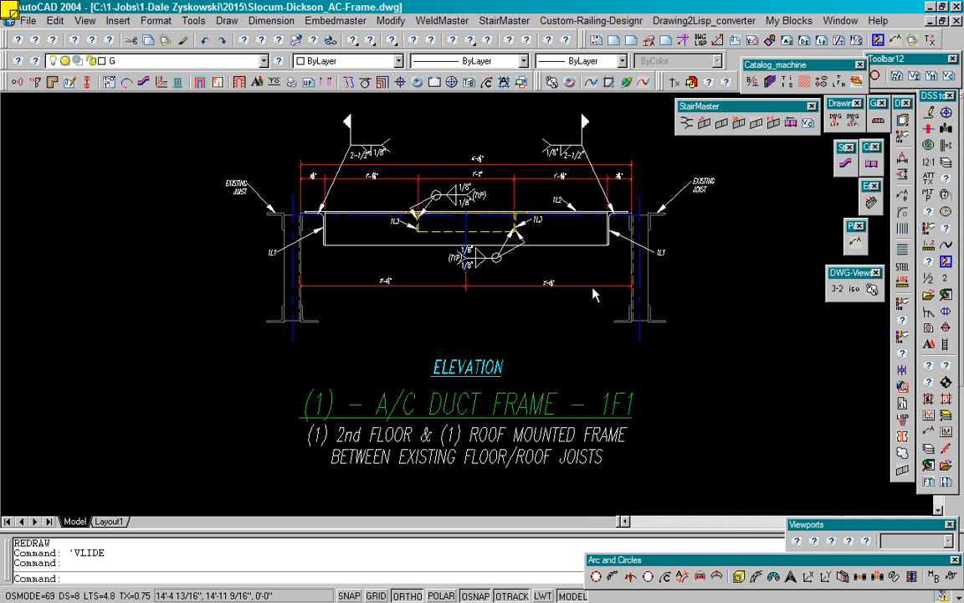
Run the Drawing2Lisp converter with the function name L_truss and start new LISP code.
click(845, 163)
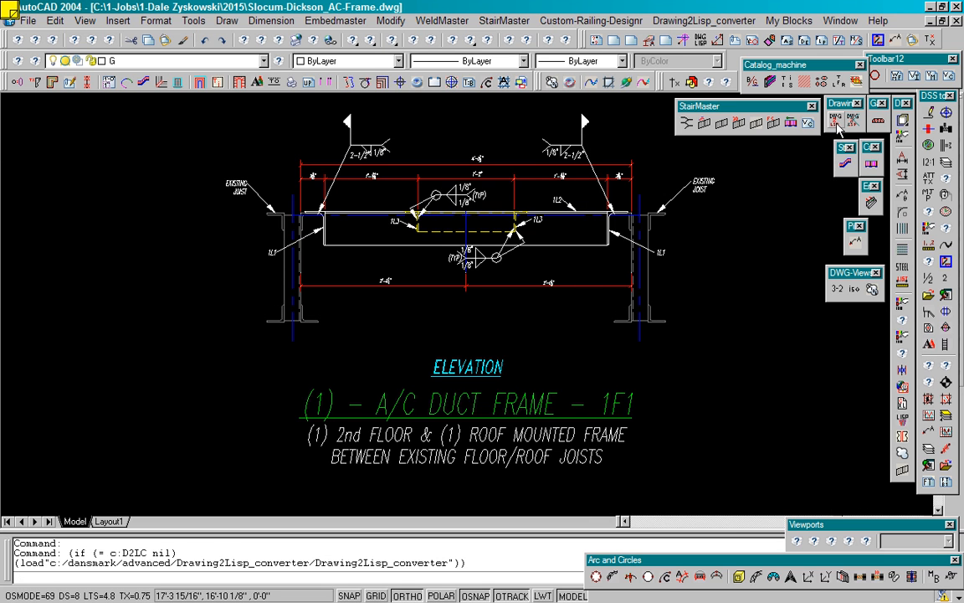
click(481, 385)
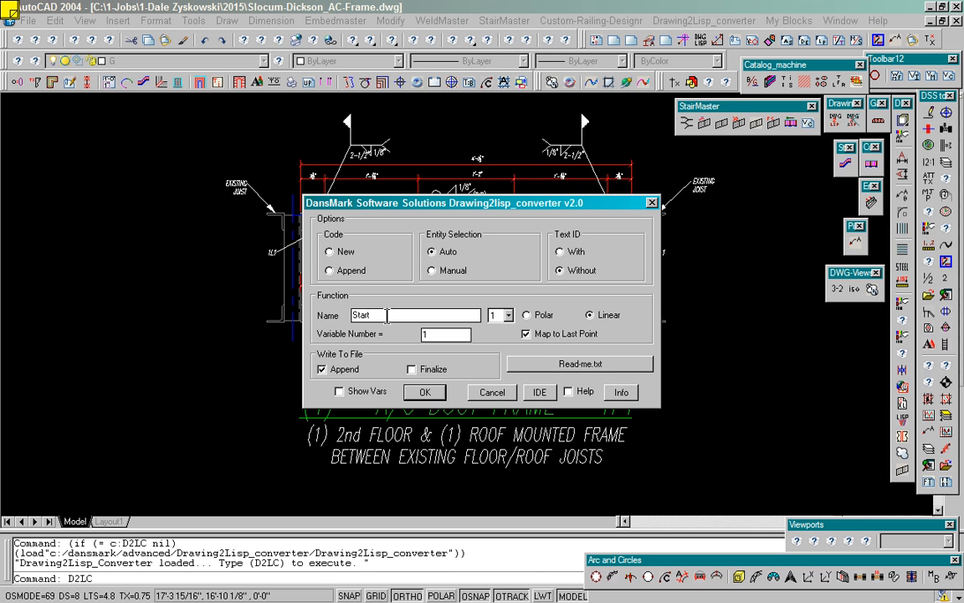
drag(386, 315, 339, 316)
text(L_truss)
click(425, 393)
text(n)
key(Return)
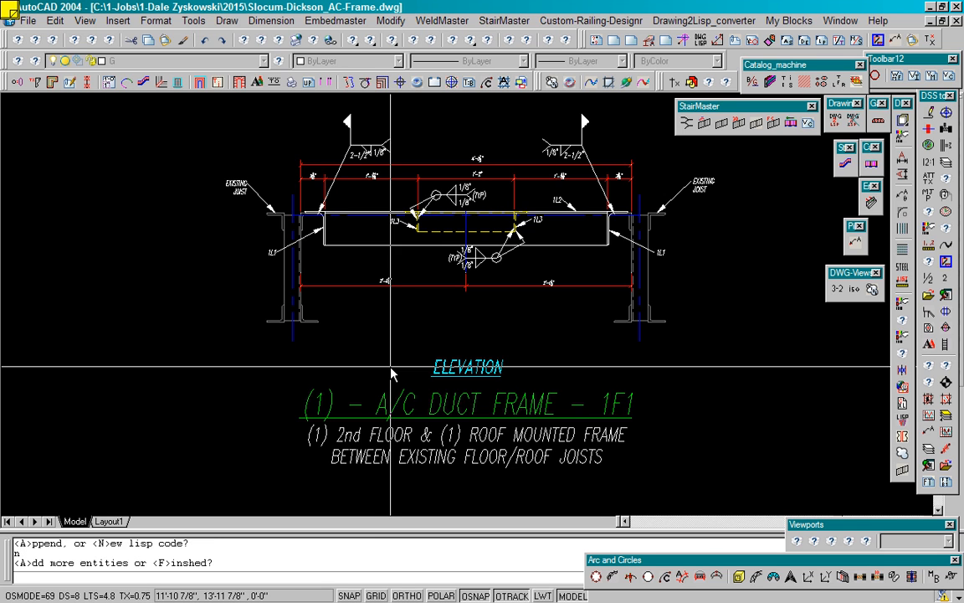
Add the left joist's upper inner angle with a new start point, mapping it from the angle's outer corner.
text(a)
key(Return)
text(s)
key(Return)
scroll(305, 210, up, 8)
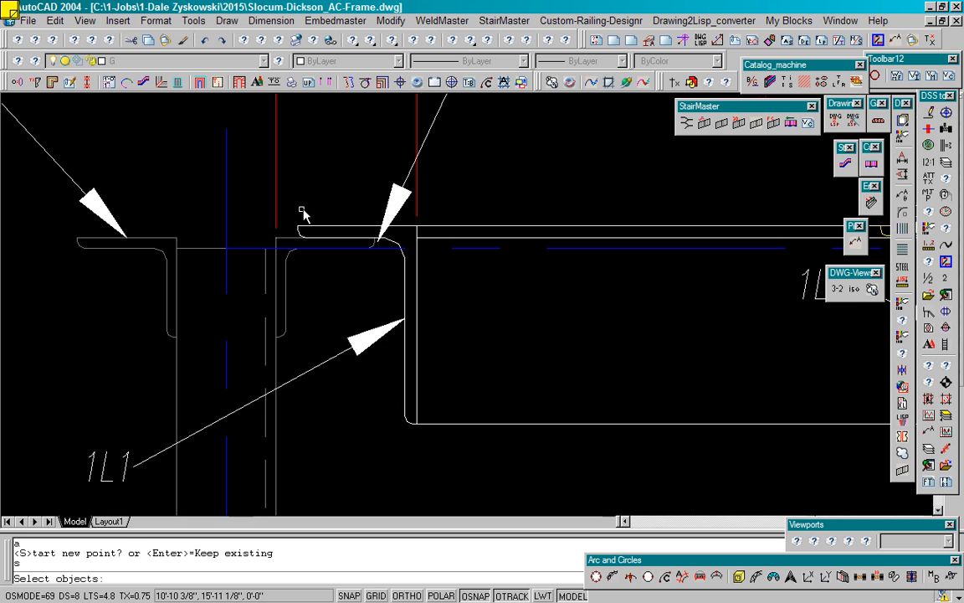
click(287, 241)
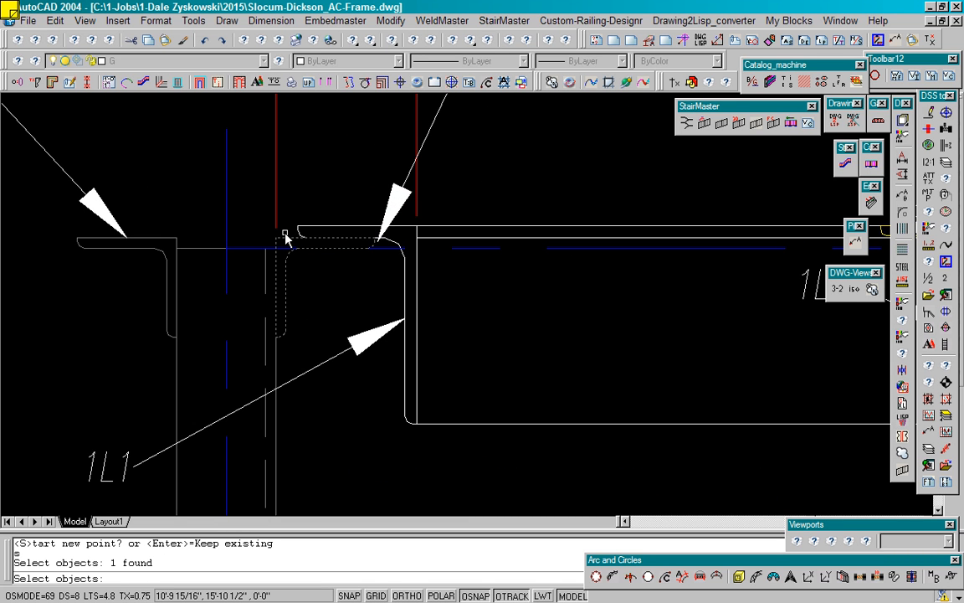
key(Return)
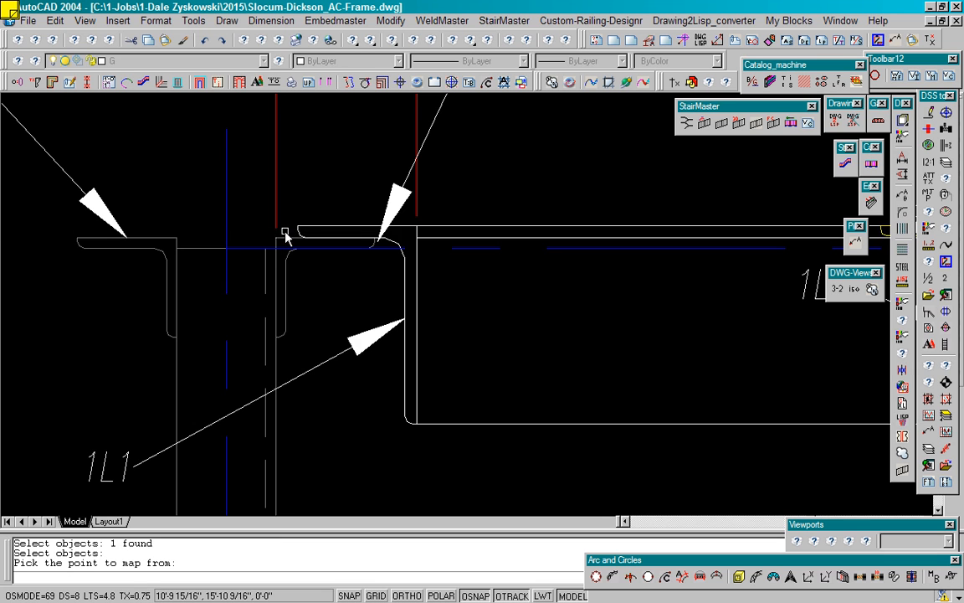
click(283, 241)
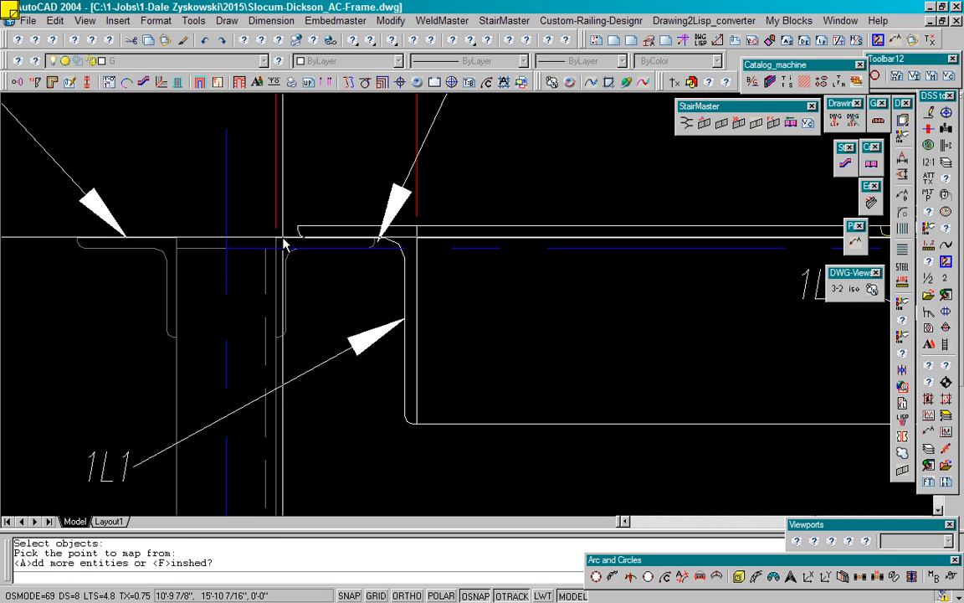
Add the left joist's four outline edges, dashed hidden line and centreline to the function, keeping the existing start point.
key(Return)
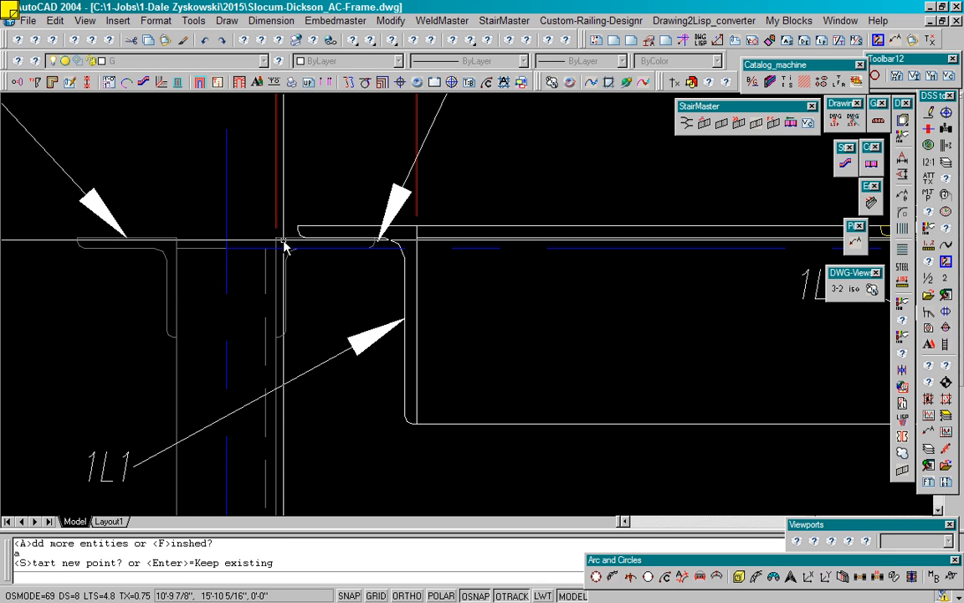
key(Return)
click(210, 249)
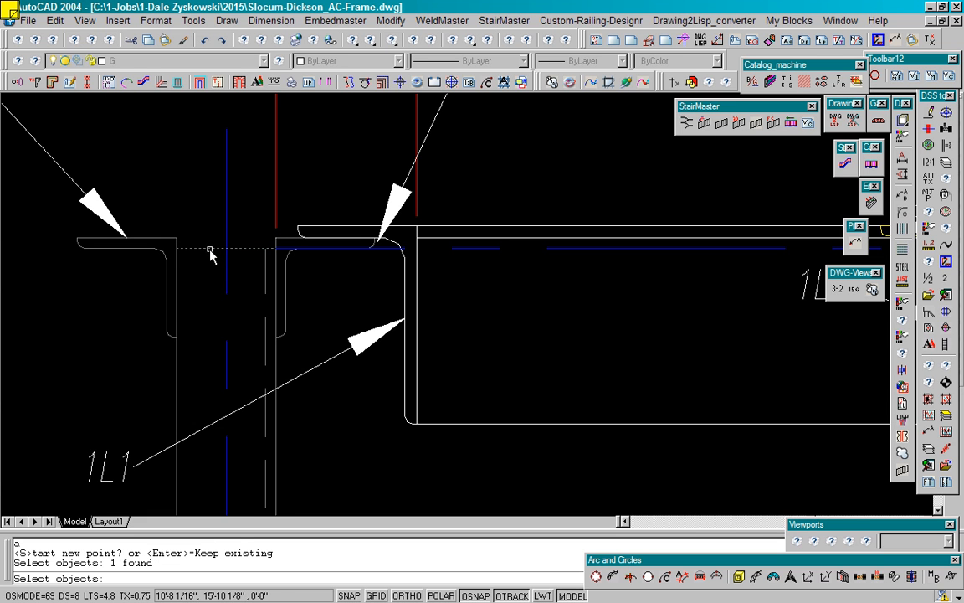
click(177, 400)
scroll(188, 402, down, 3)
scroll(192, 405, down, 4)
scroll(201, 435, up, 6)
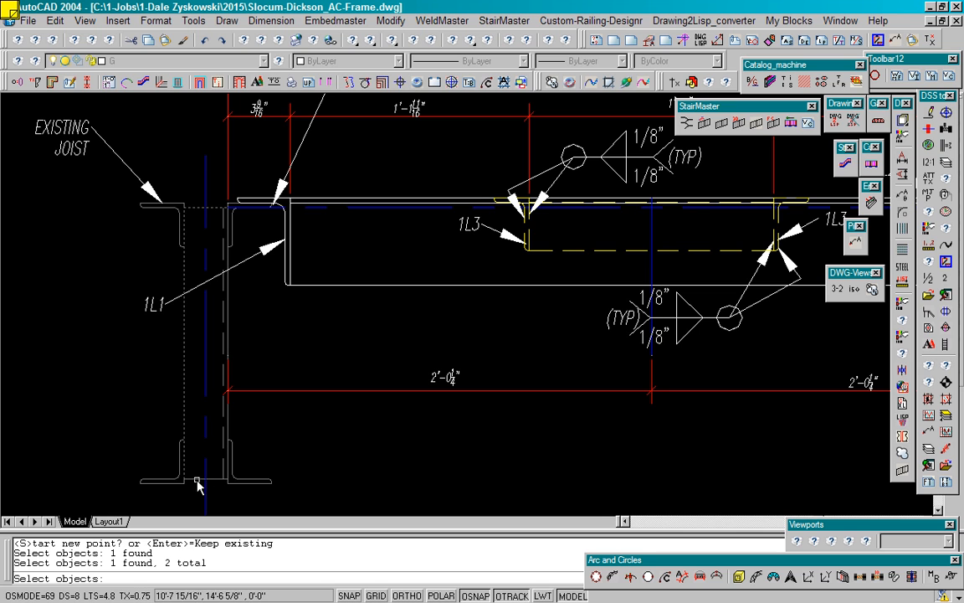
click(198, 482)
click(226, 430)
click(224, 438)
click(208, 438)
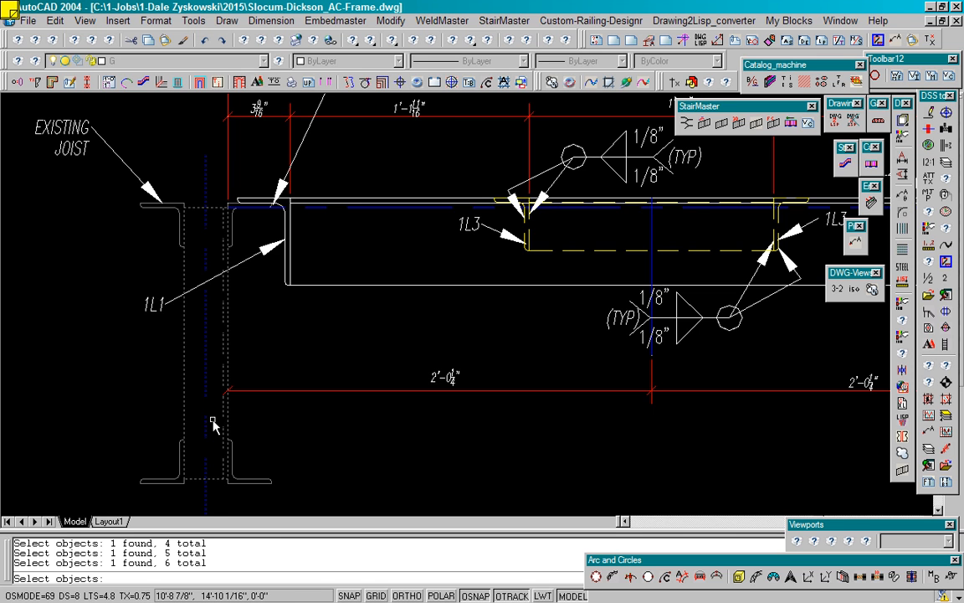
key(Return)
Add the left joist's upper outer angle with a new start point, mapping it from the angle's corner.
text(a)
key(Return)
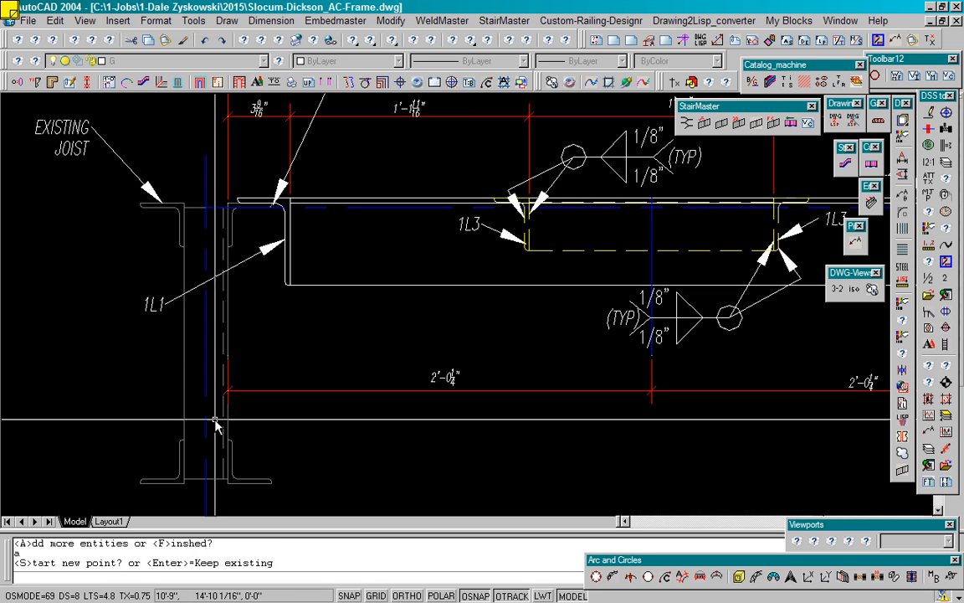
text(s)
key(Return)
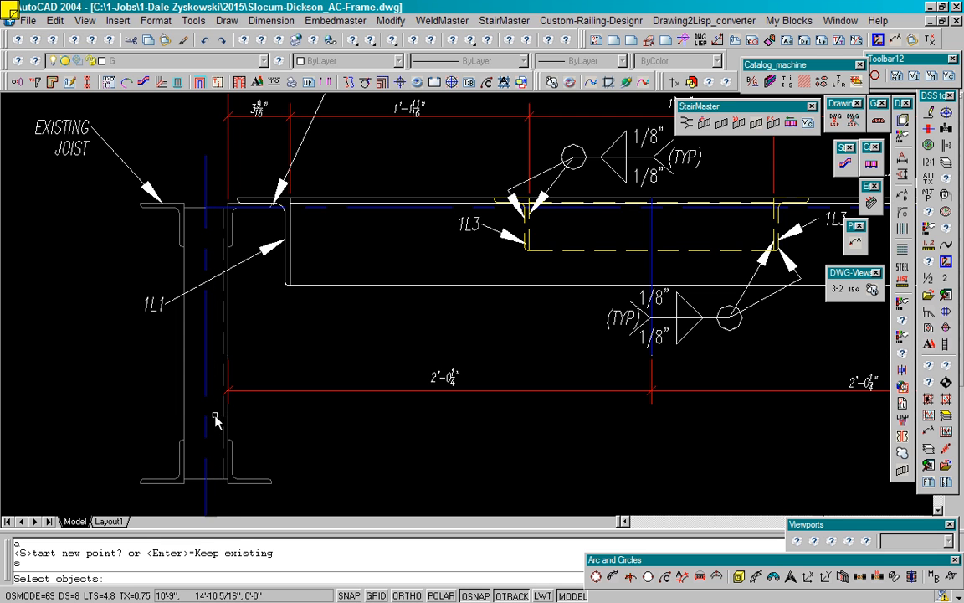
click(178, 204)
key(Return)
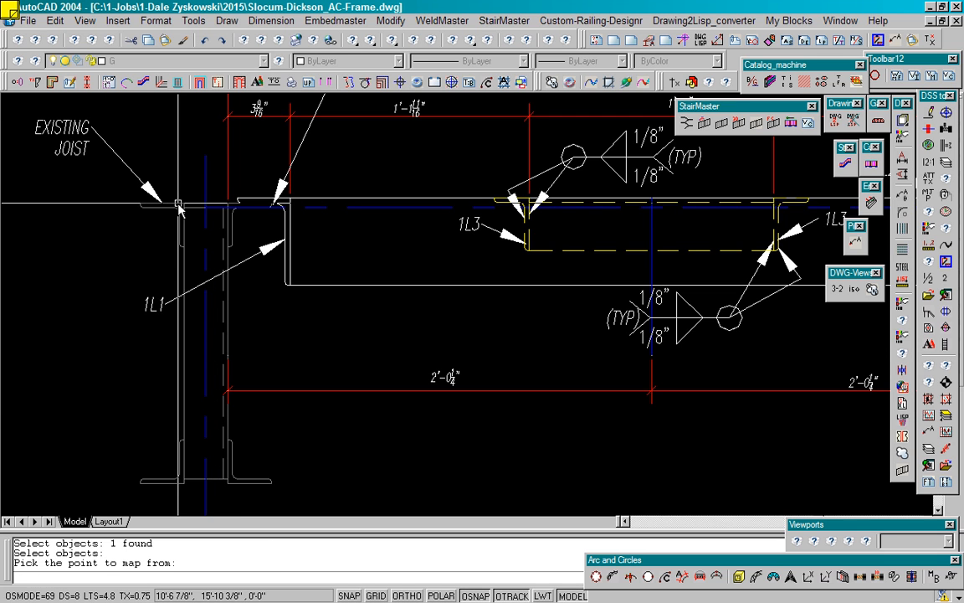
click(182, 208)
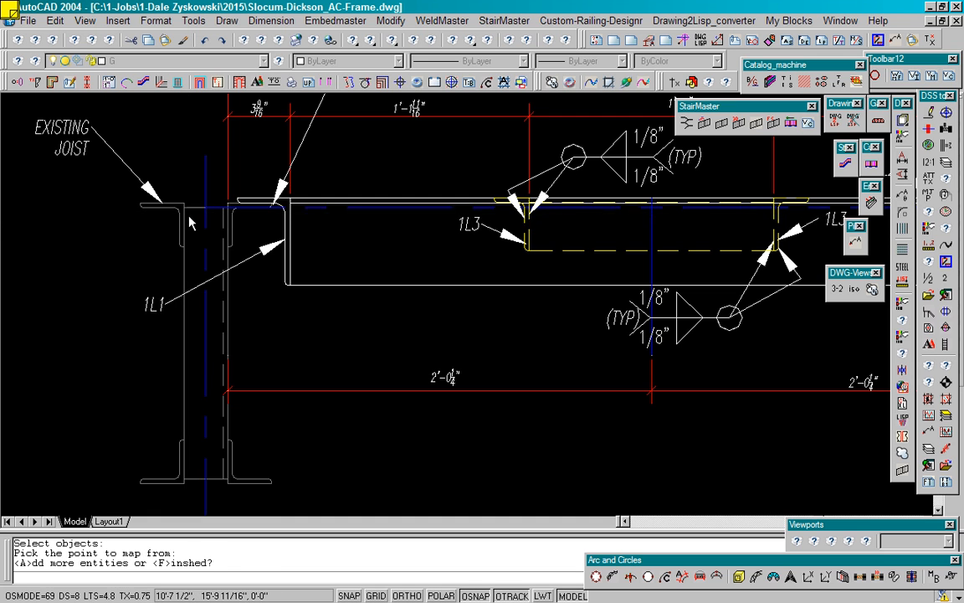
Add the left EXISTING JOIST leader and both text lines with a new start point at the upper outer angle's corner.
text(a)
key(Return)
text(s)
key(Return)
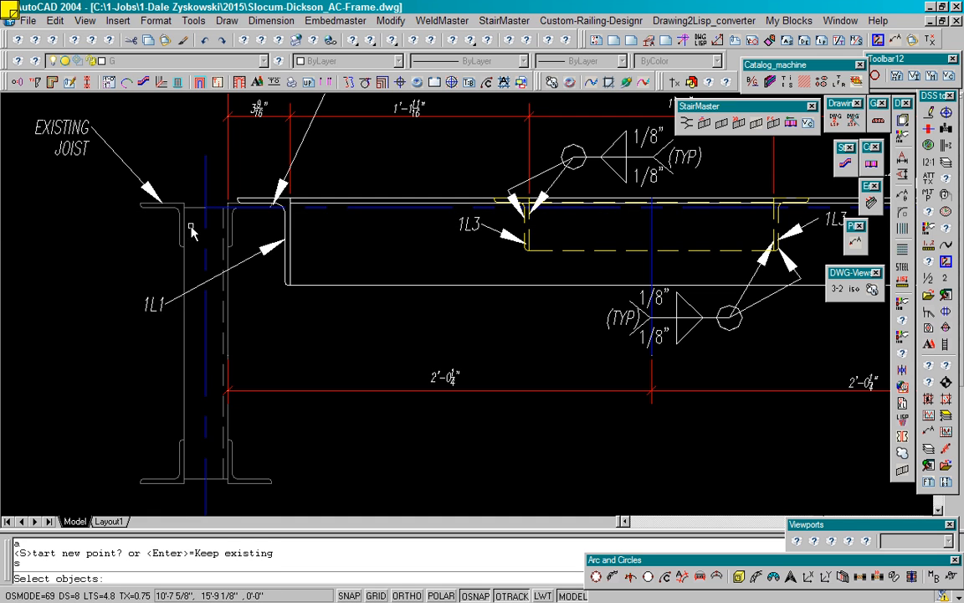
click(156, 195)
click(67, 127)
click(70, 149)
key(Return)
click(185, 204)
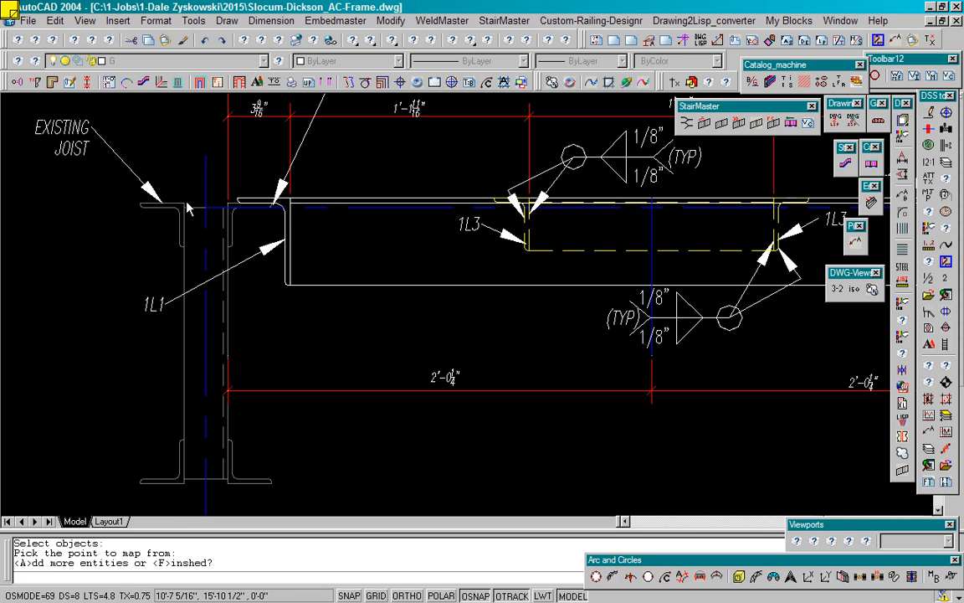
Add the left joist's lower outer angle with a new start point where the joist's outer edge meets its bottom line.
text(a)
key(Return)
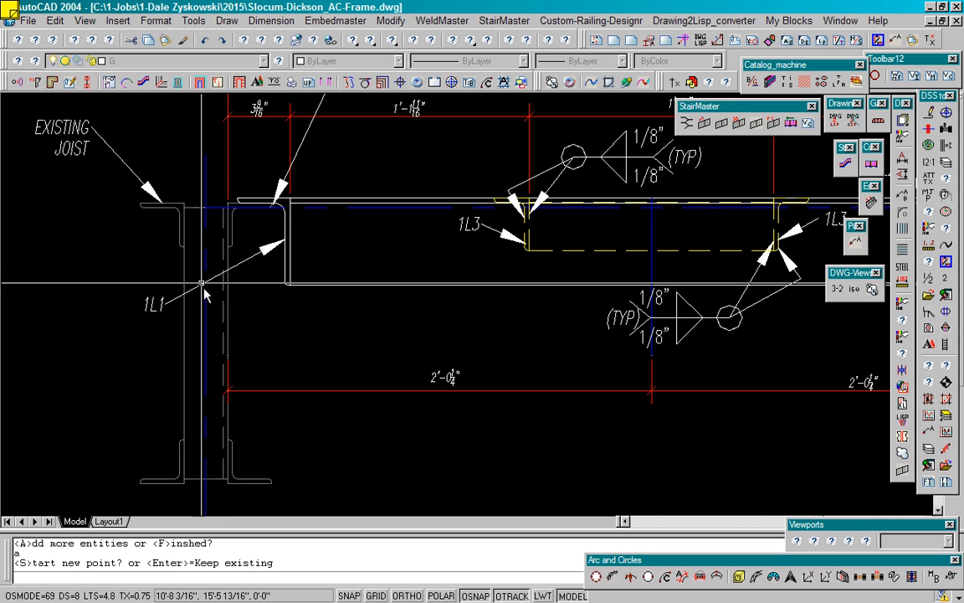
text(s)
key(Return)
click(175, 482)
key(Return)
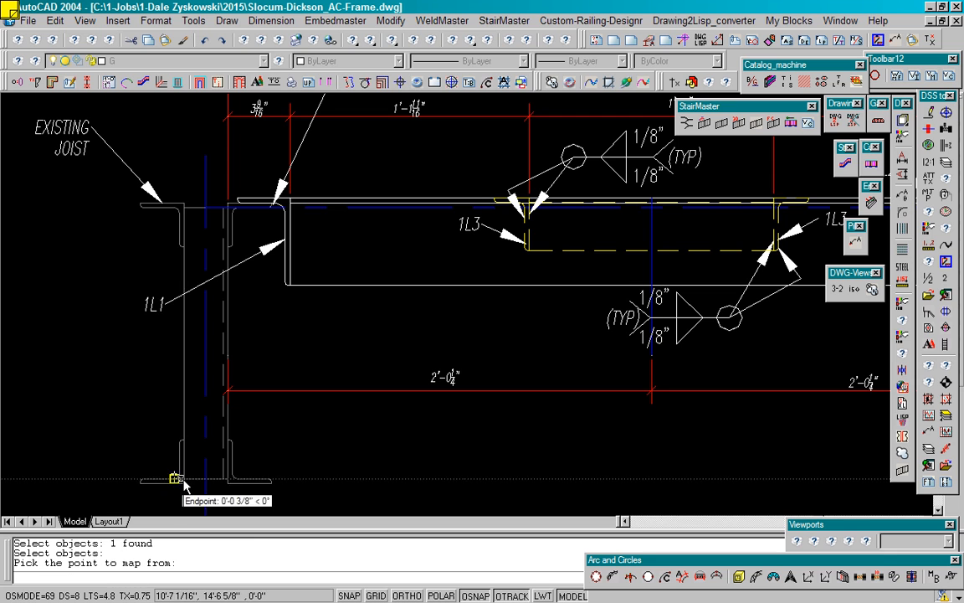
click(184, 479)
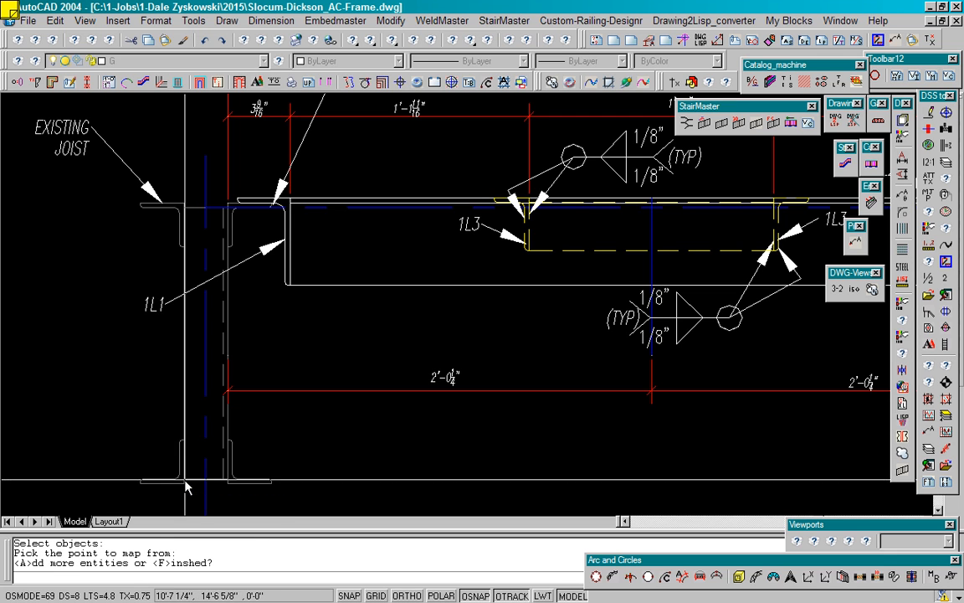
Add the left joist's lower inner angle, mapping it from where the joist's inner edge meets its bottom line.
text(a)
key(Return)
key(Return)
click(230, 486)
key(Return)
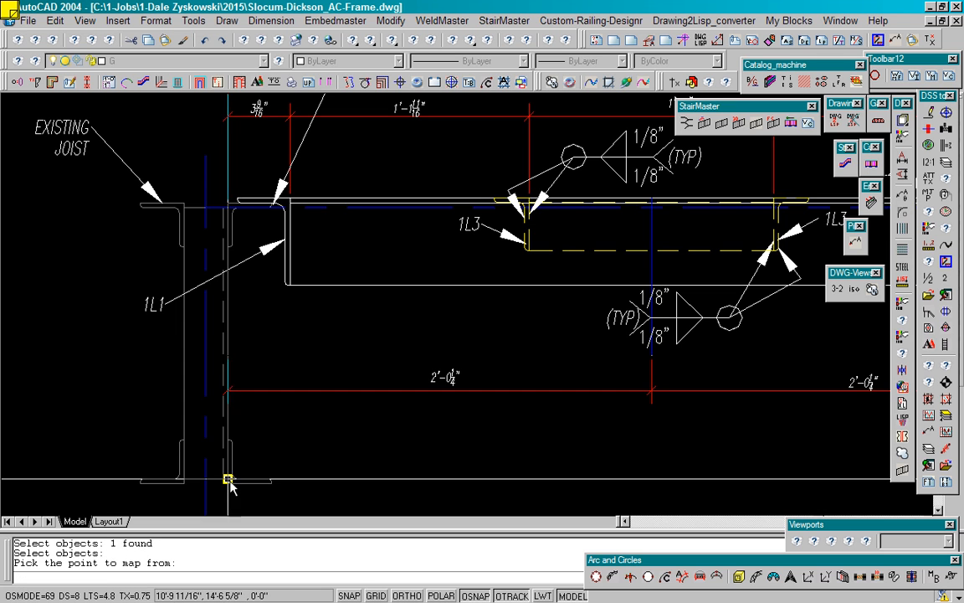
click(230, 486)
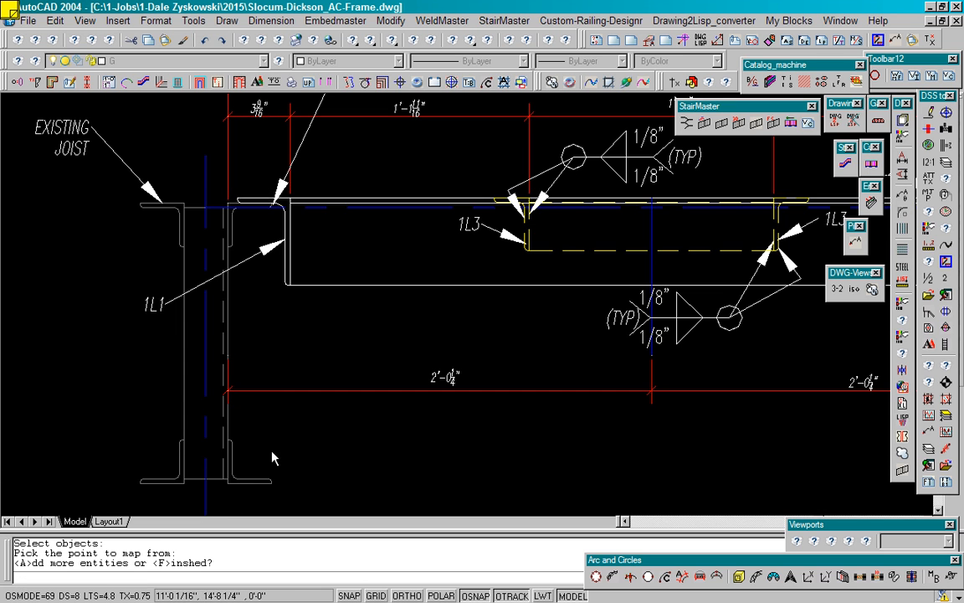
Finish the left joist's entity selection and run the converter again, appending to the existing LISP code.
scroll(230, 402, down, 2)
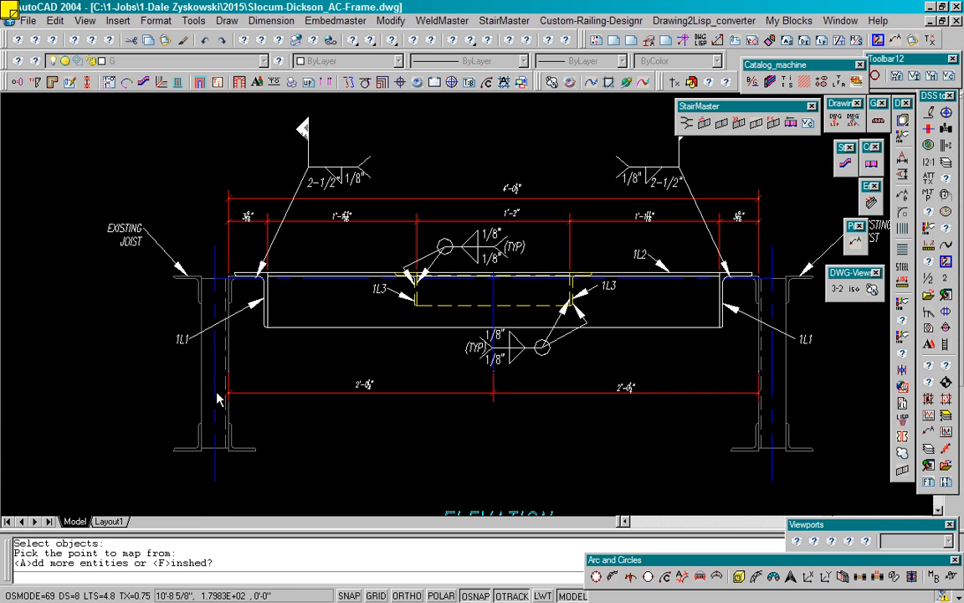
scroll(205, 393, down, 1)
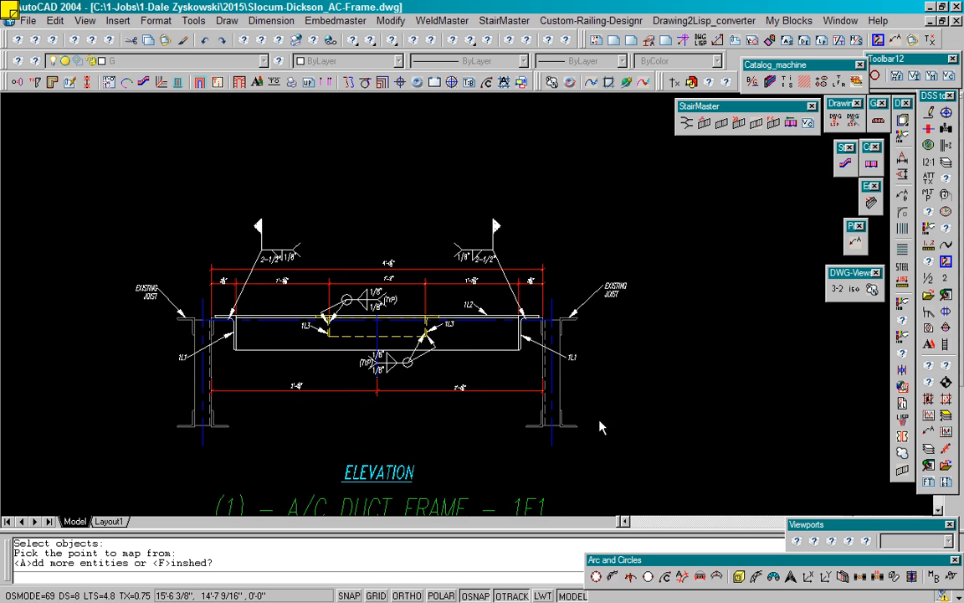
scroll(606, 421, up, 1)
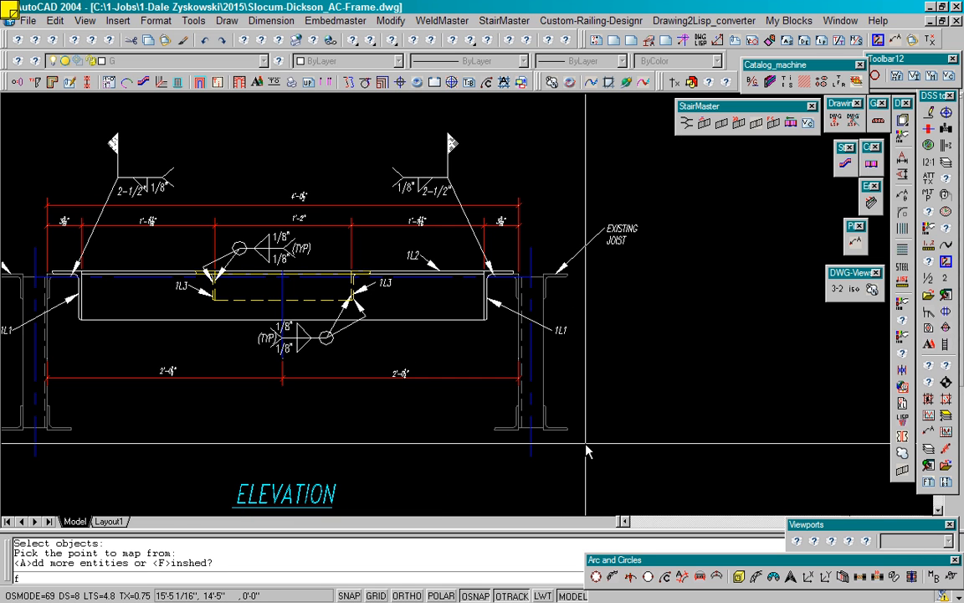
key(Return)
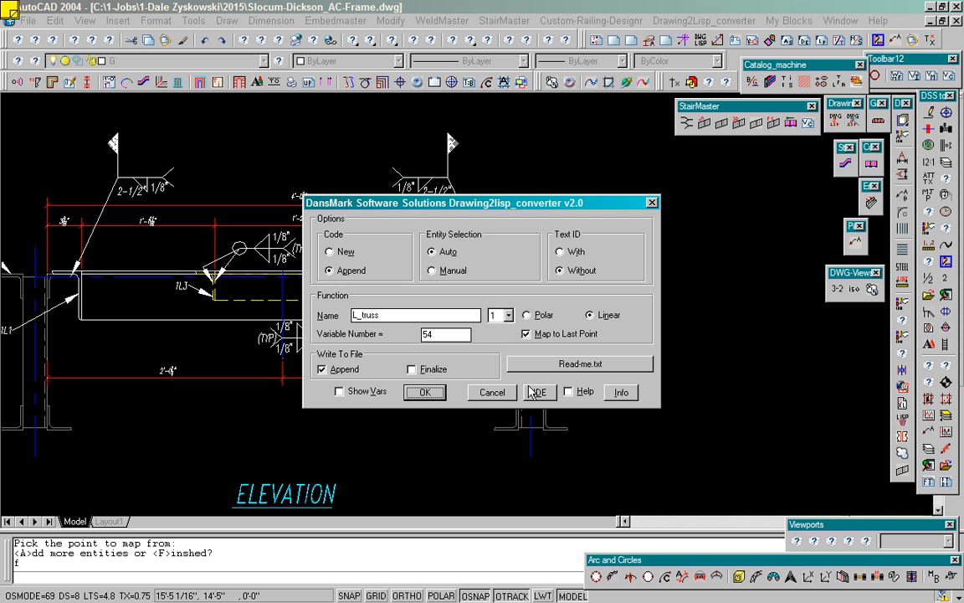
click(354, 315)
click(424, 393)
text(a)
key(Return)
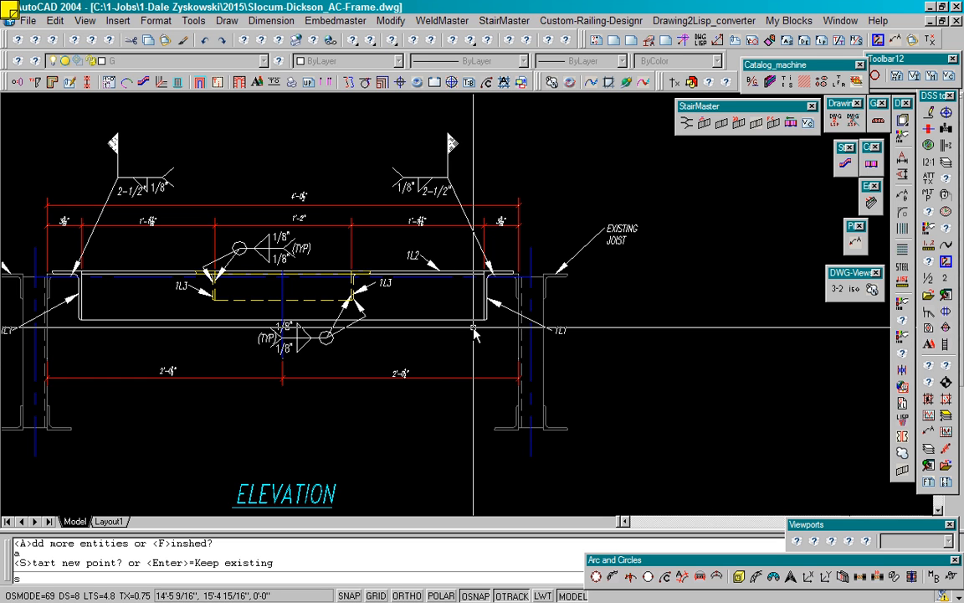
Add the right joist's upper inner angle with a new start point, mapping it from the left joist's upper inner corner.
text(s)
key(Return)
scroll(529, 284, up, 6)
click(495, 257)
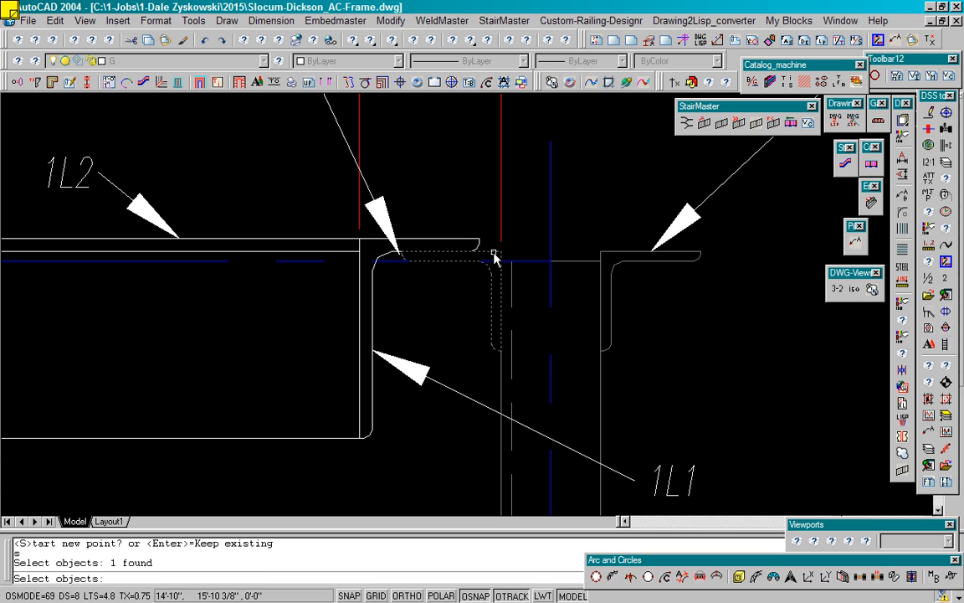
key(Return)
scroll(521, 258, down, 8)
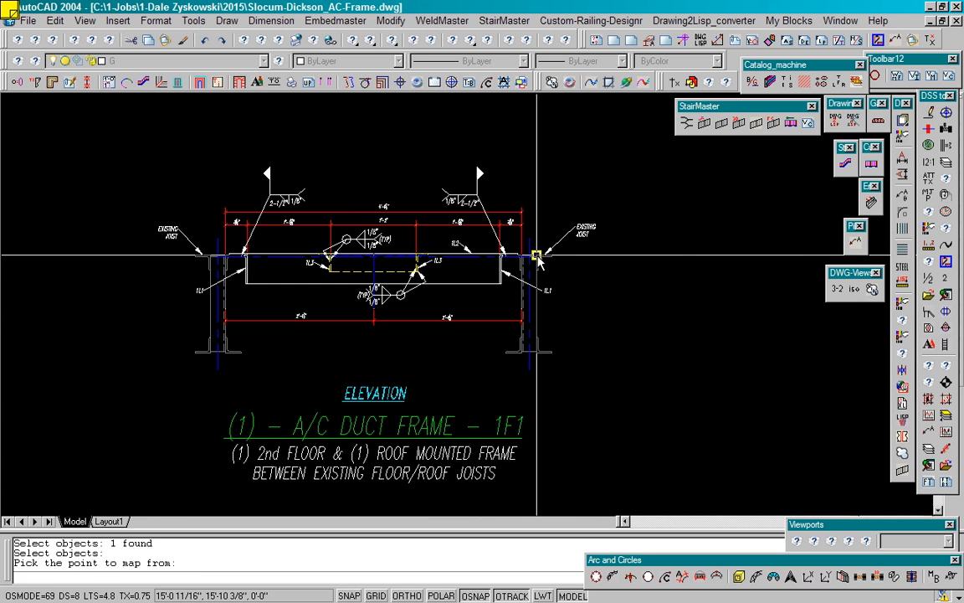
scroll(233, 247, up, 7)
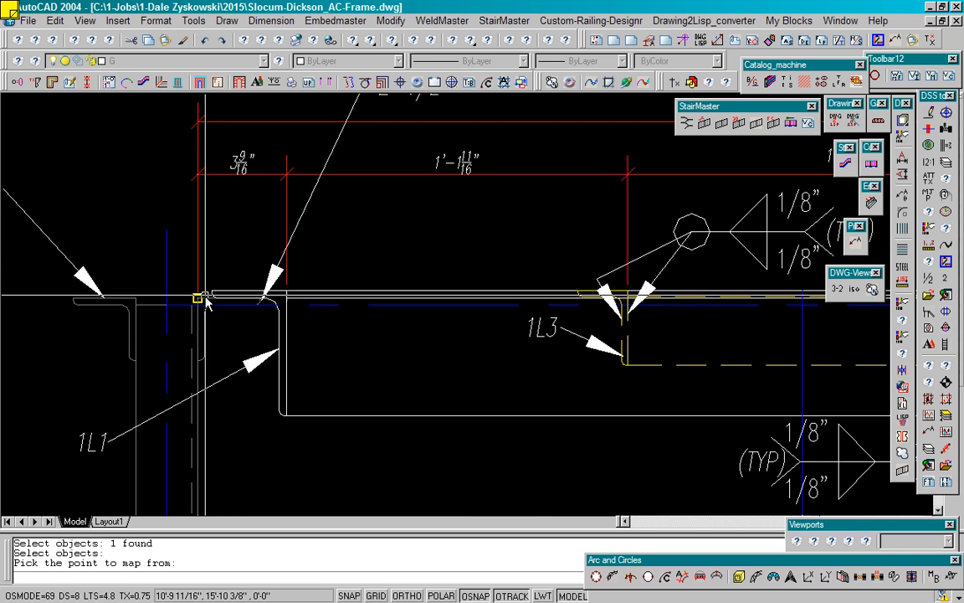
click(207, 300)
Add the right joist's top, bottom, edge, hidden and centre lines with a new start point, mapping them from its upper inner corner.
scroll(191, 293, down, 7)
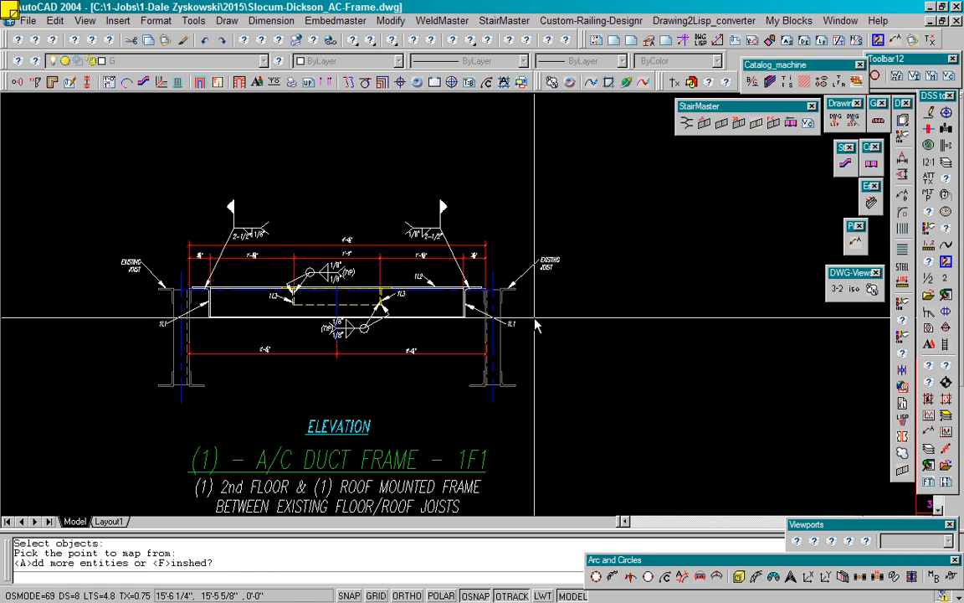
key(Return)
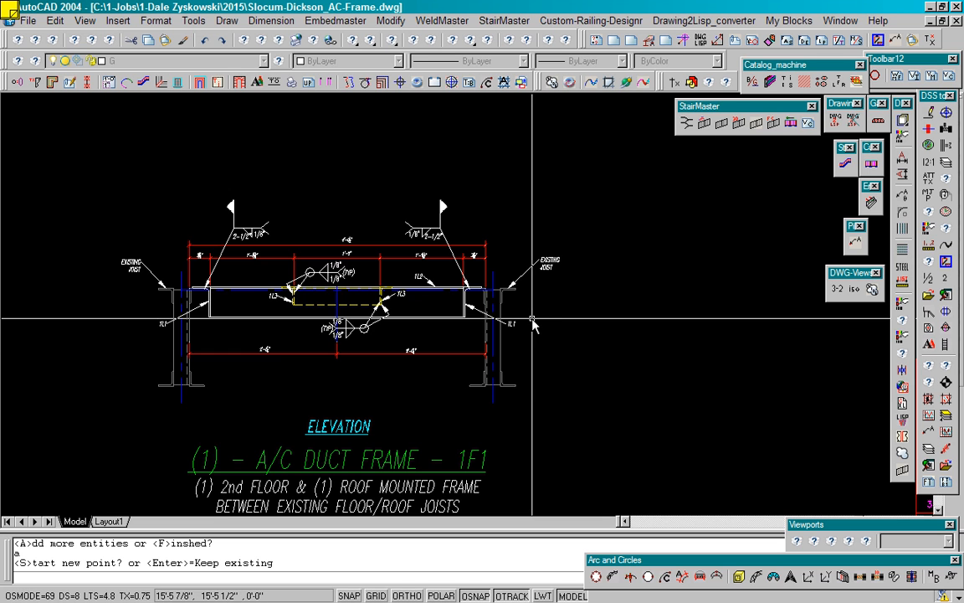
text(s)
key(Return)
scroll(534, 323, up, 6)
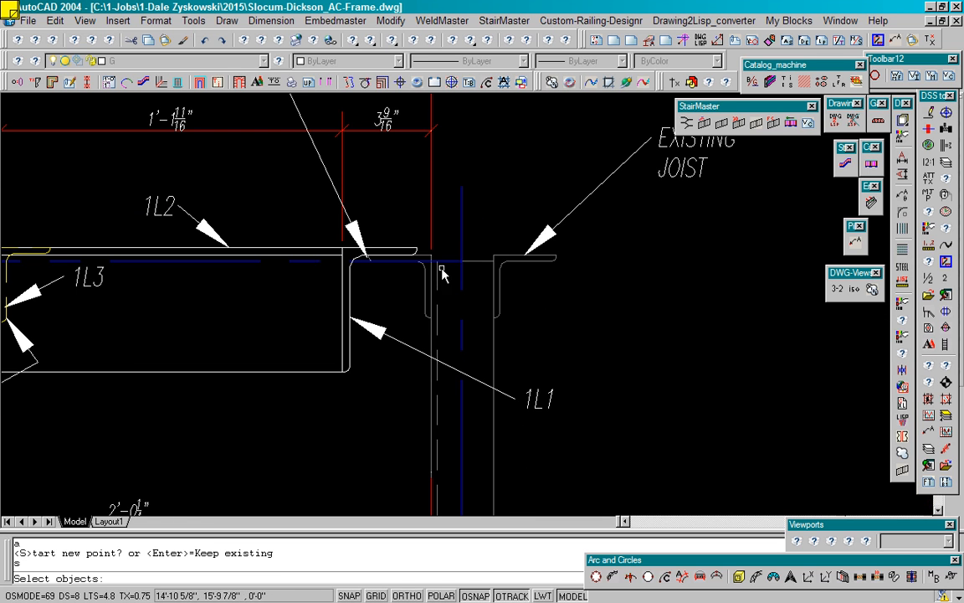
click(476, 261)
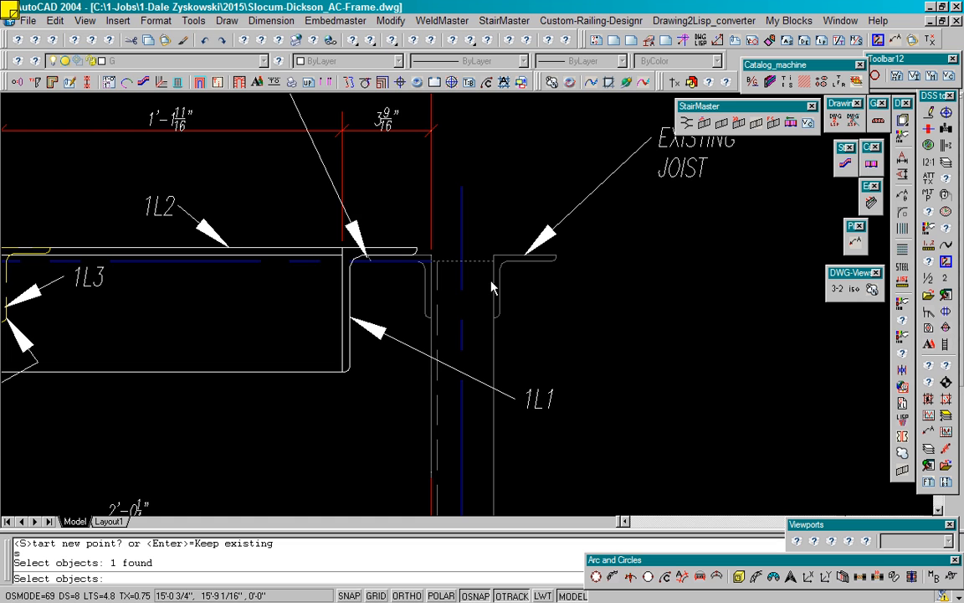
click(495, 332)
scroll(492, 333, down, 4)
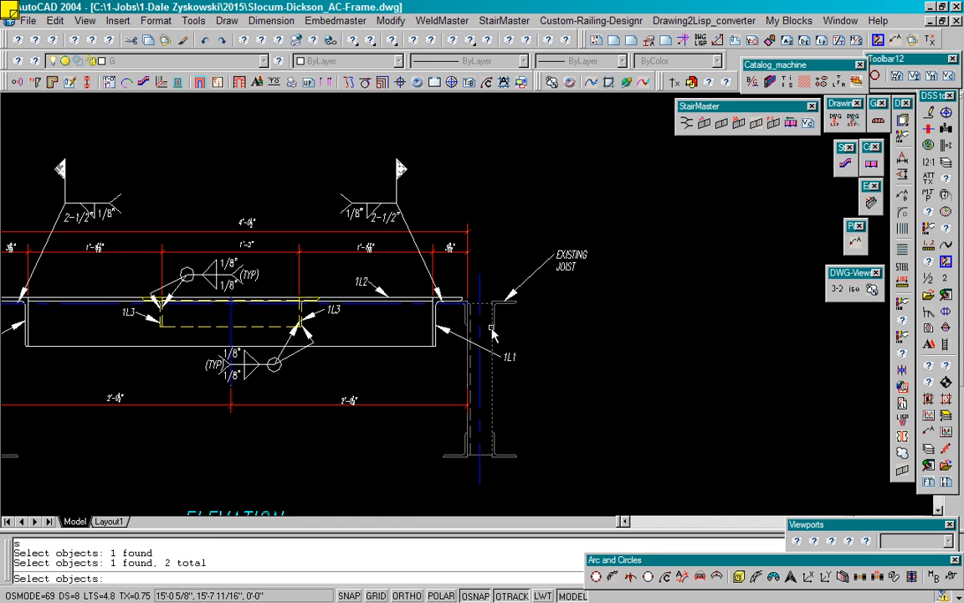
click(490, 458)
scroll(462, 425, up, 5)
click(473, 427)
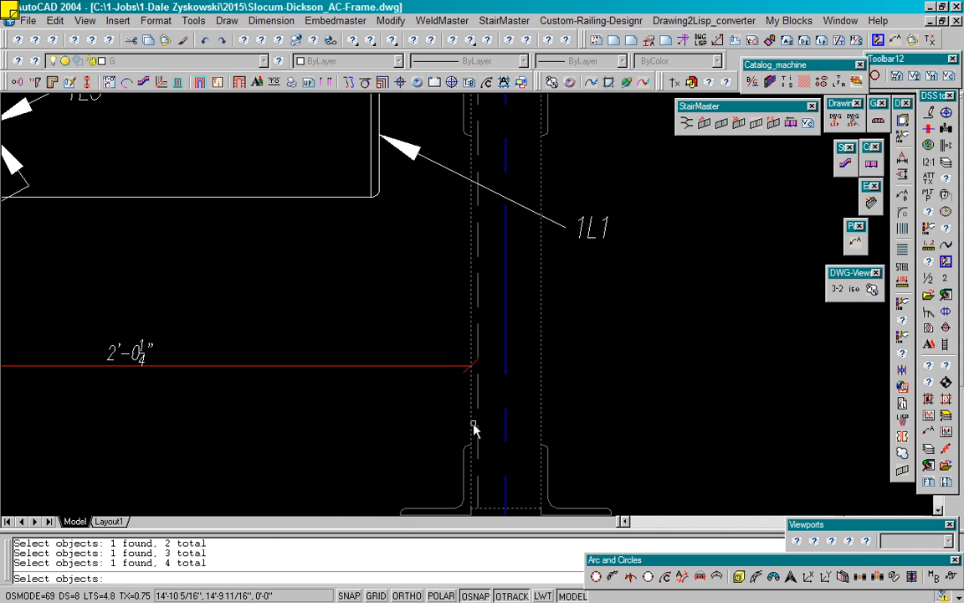
click(477, 433)
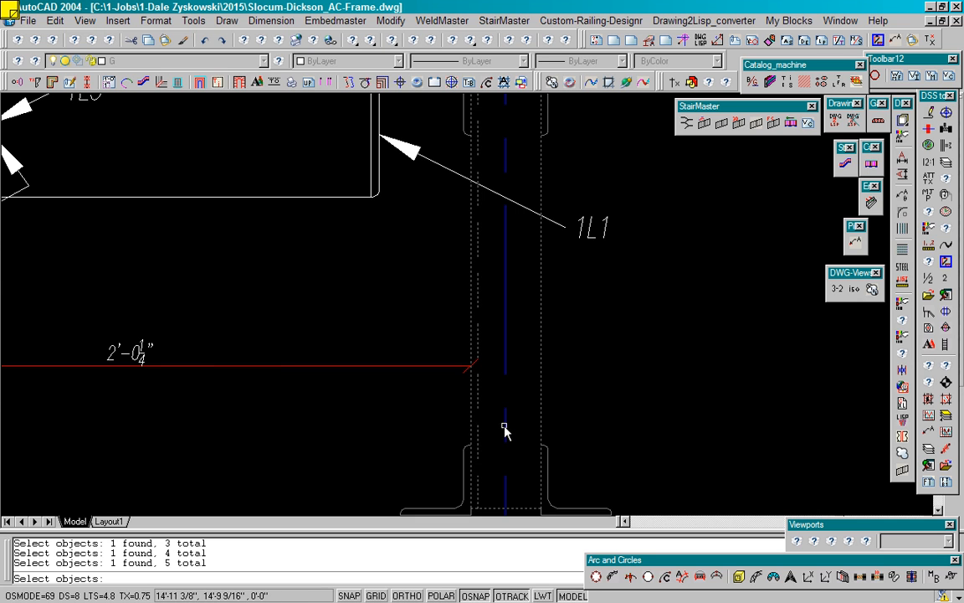
scroll(506, 431, down, 4)
scroll(495, 333, up, 4)
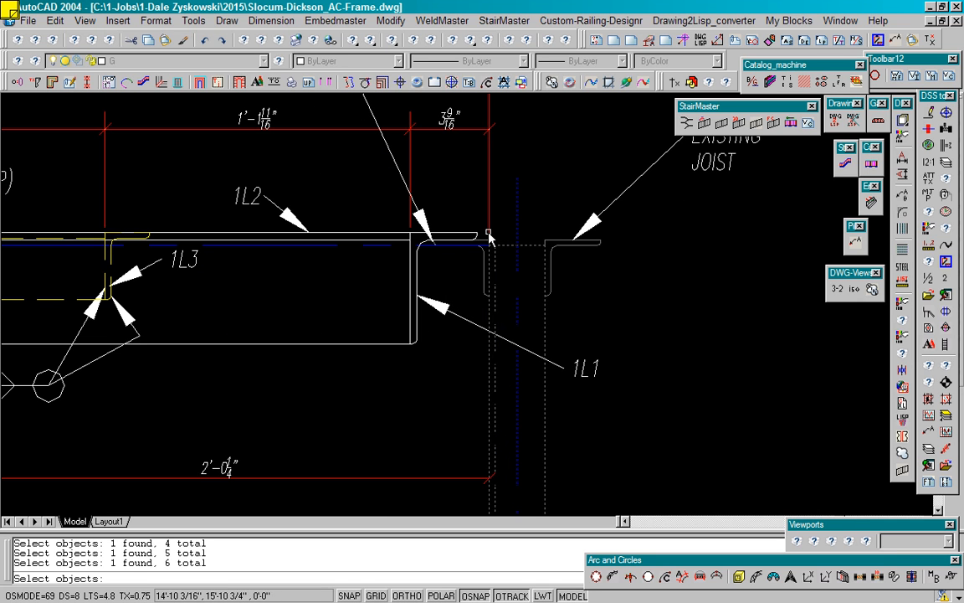
key(Return)
click(496, 241)
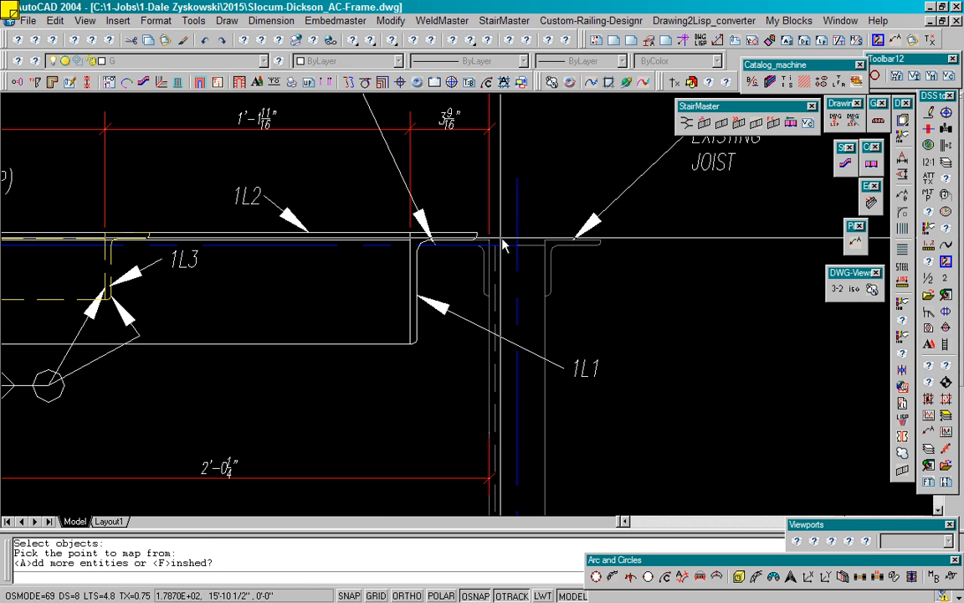
Add the right joist's upper outer angle with a new start point, mapping it from the joist's upper outer corner.
text(a)
key(Return)
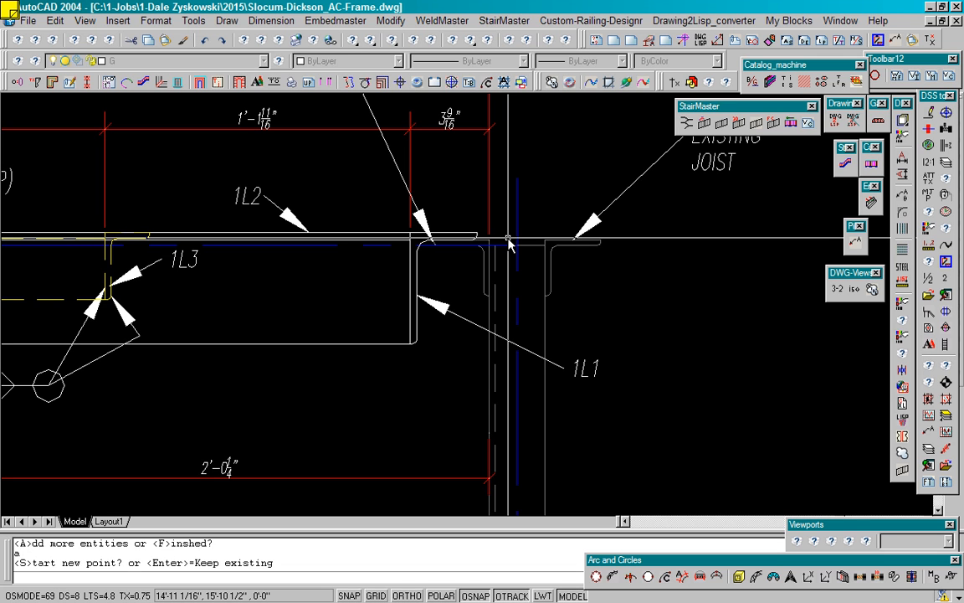
text(s)
key(Return)
click(553, 244)
key(Return)
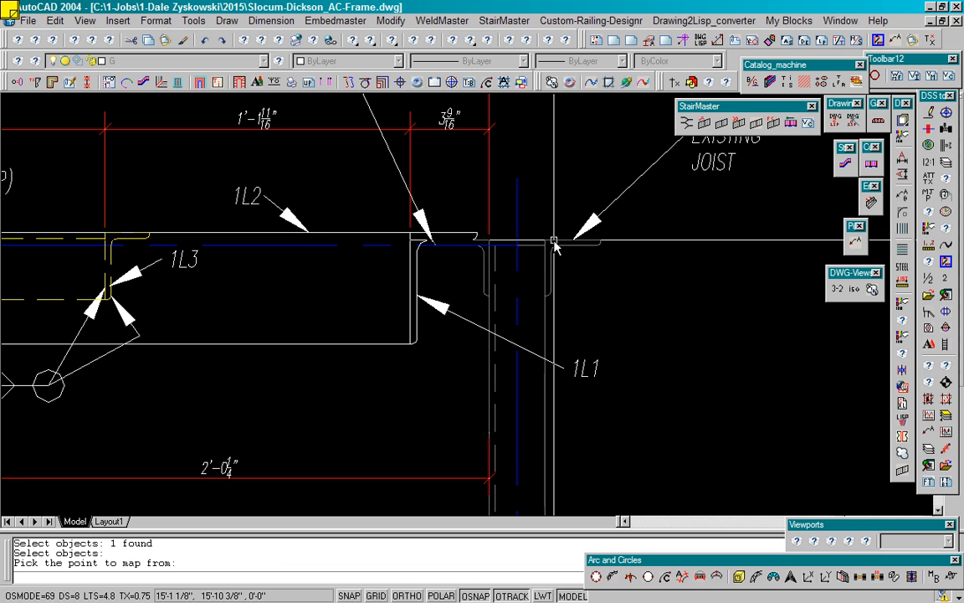
click(549, 243)
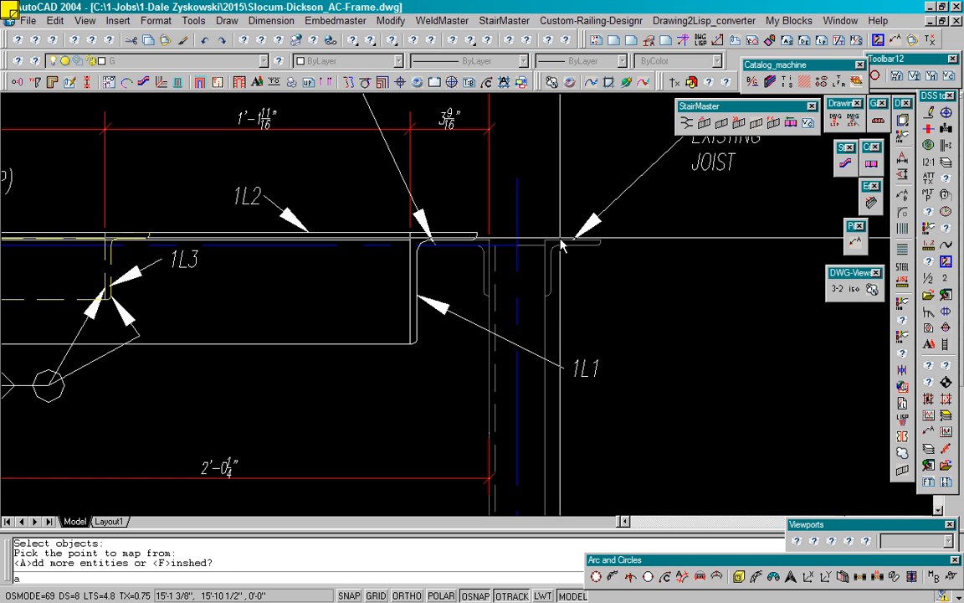
Add the right EXISTING JOIST leader and both text lines with a new start point, mapping them from the joist's upper outer corner.
text(a)
key(Return)
text(s)
key(Return)
click(587, 232)
scroll(589, 236, down, 2)
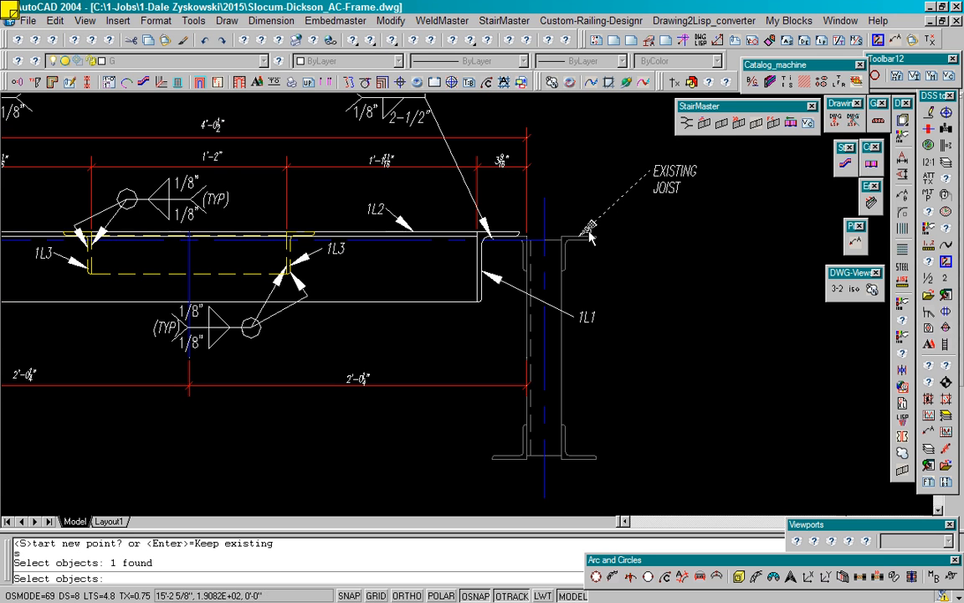
click(670, 170)
click(665, 186)
key(Return)
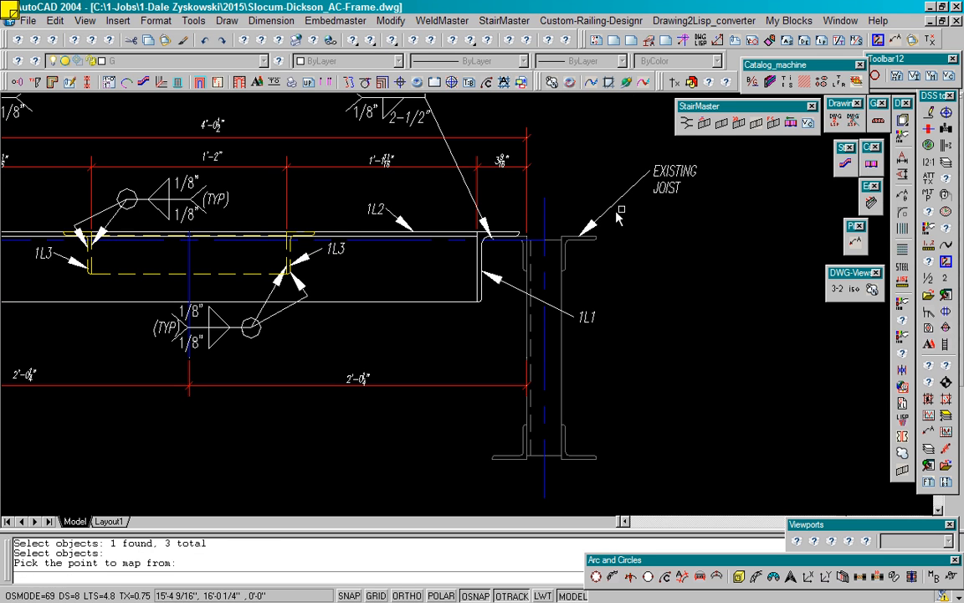
click(563, 237)
Add the right joist's lower outer angle, mapping it from where the joist's outer edge meets its bottom line.
text(a)
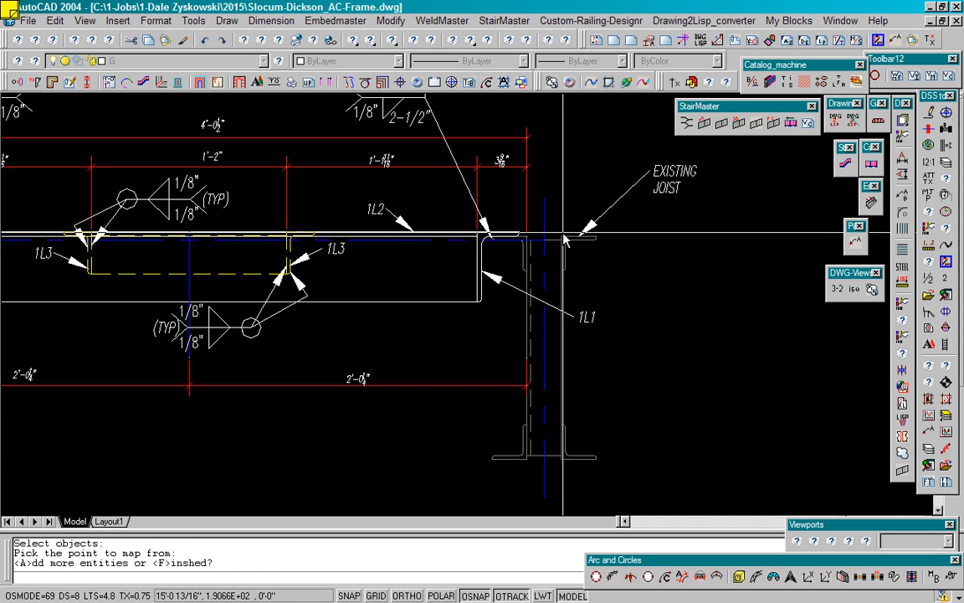
key(Return)
key(Return)
click(578, 456)
key(Return)
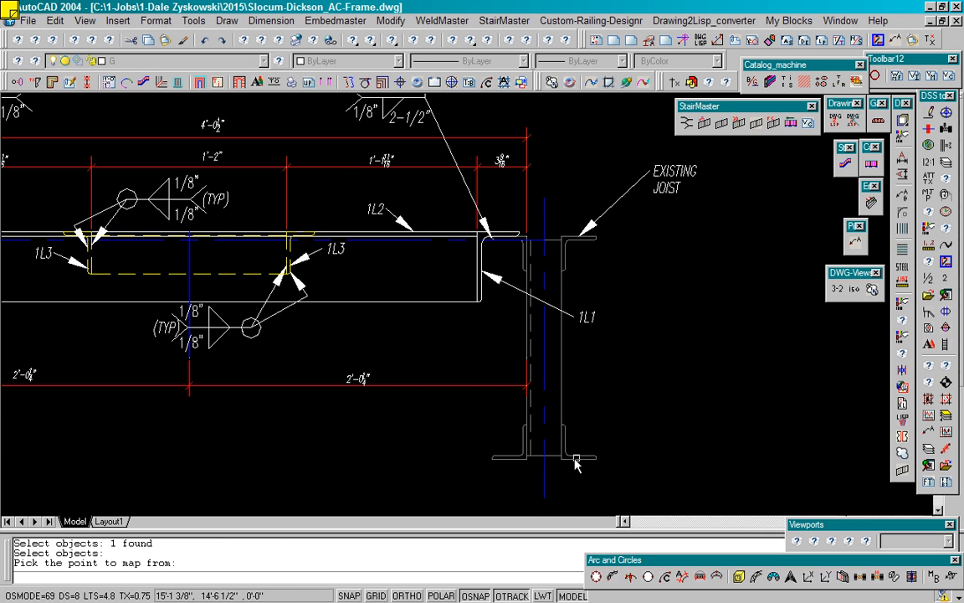
click(555, 457)
Add the right joist's lower inner angle, mapping it from where the joist's inner edge meets its bottom line.
text(a)
key(Return)
key(Return)
click(526, 458)
key(Return)
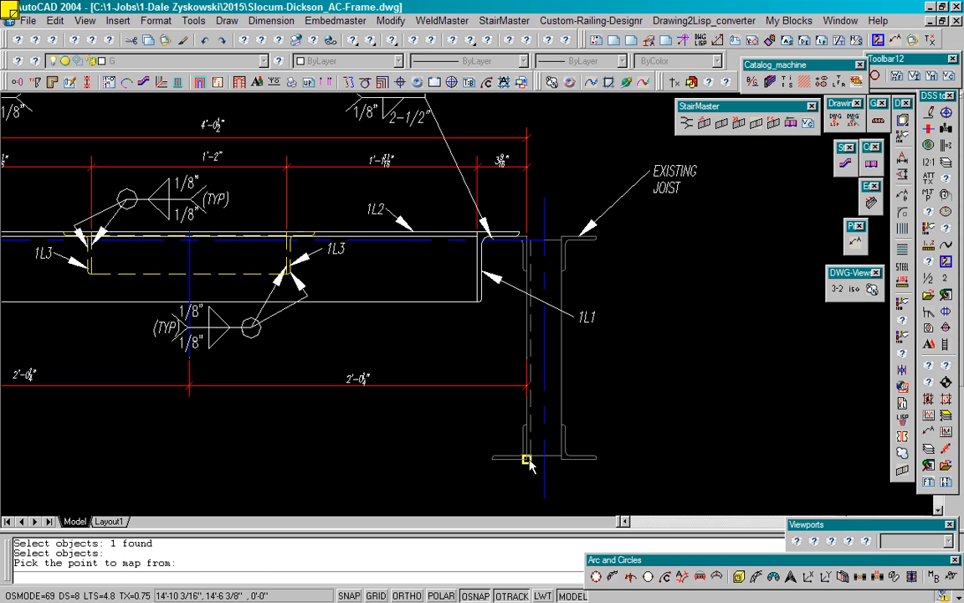
click(530, 458)
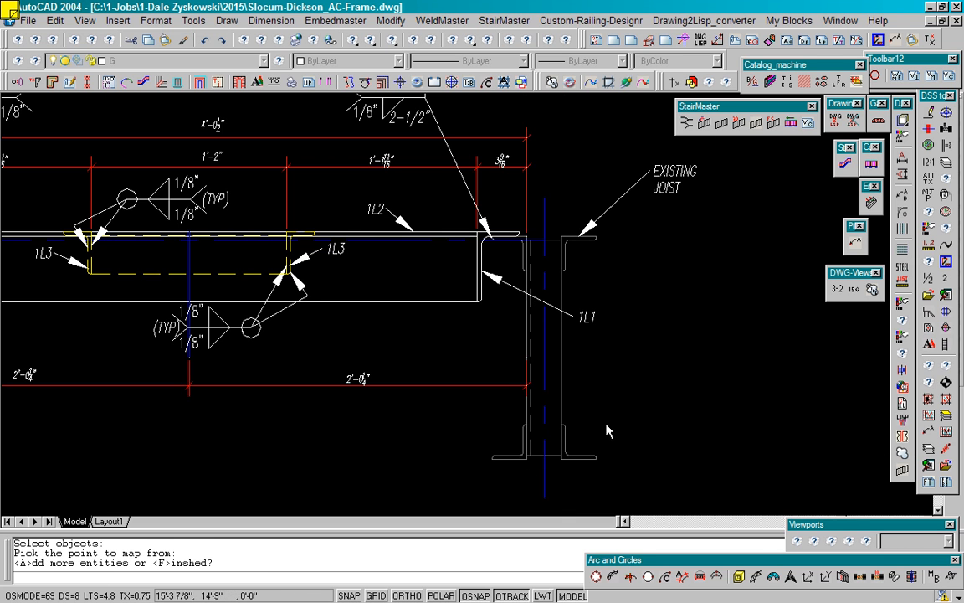
Finish the right joist's entity selection and run the converter again in append mode with the function name m_frame.
scroll(666, 423, down, 2)
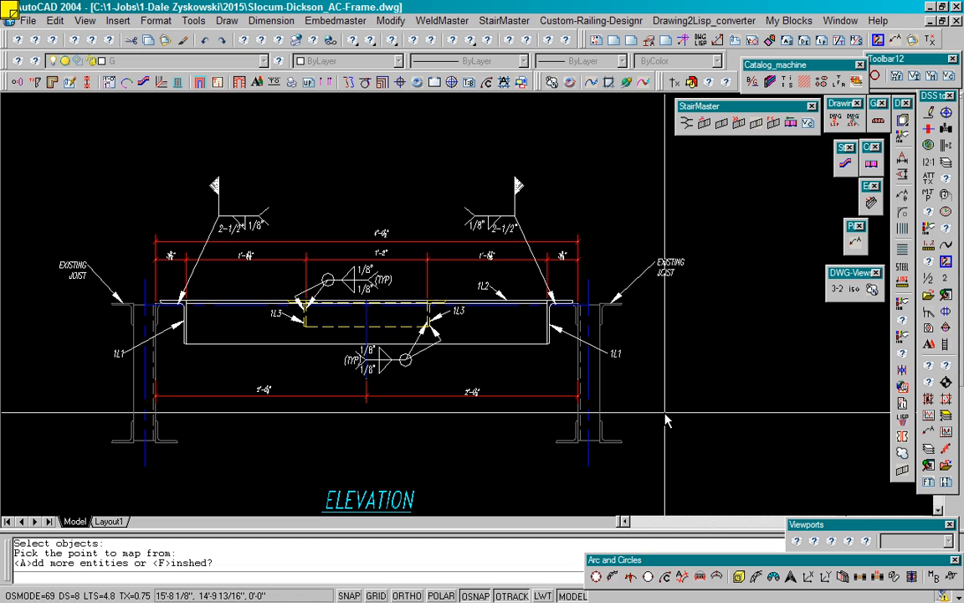
key(Return)
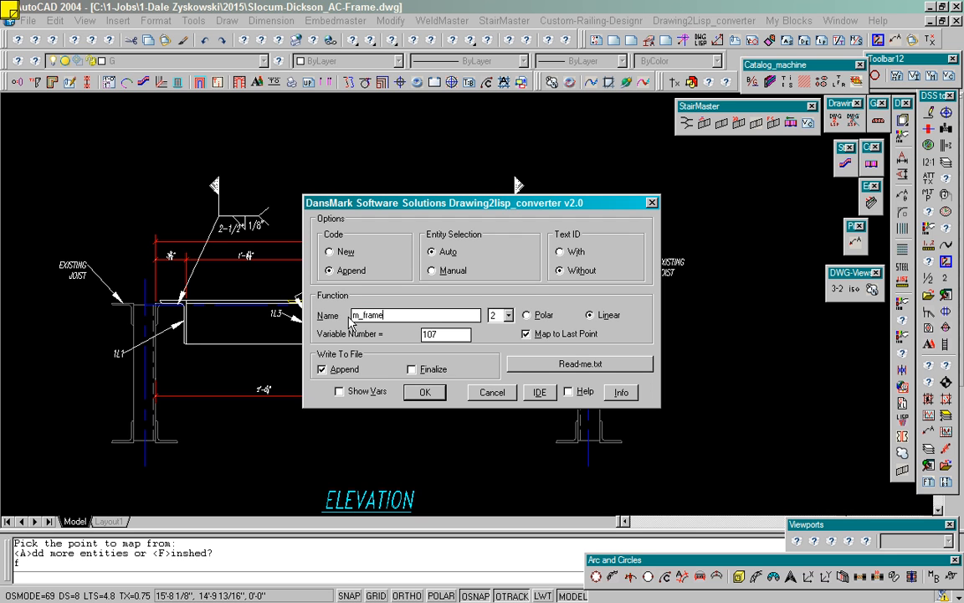
click(426, 392)
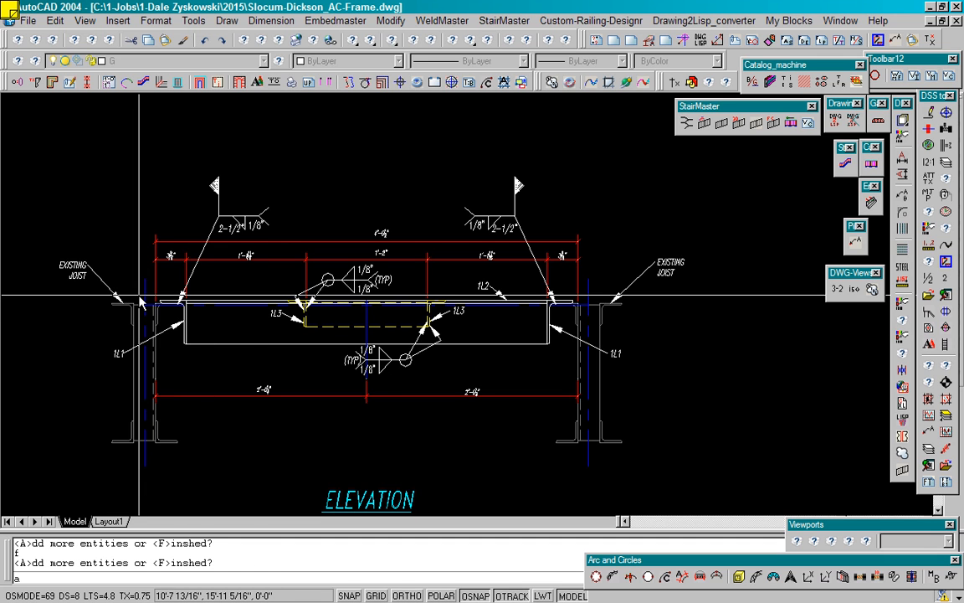
Add the frame's left 1L1 angle with a new start point, mapping it from the toe of the left joist's upper inner angle.
text(a)
key(Return)
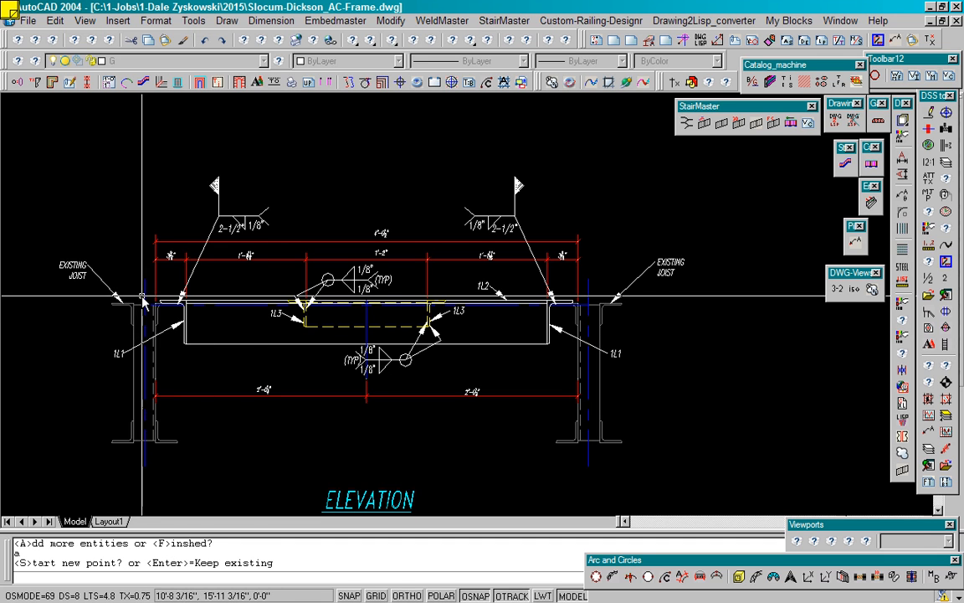
text(s)
key(Return)
scroll(148, 303, up, 5)
click(192, 298)
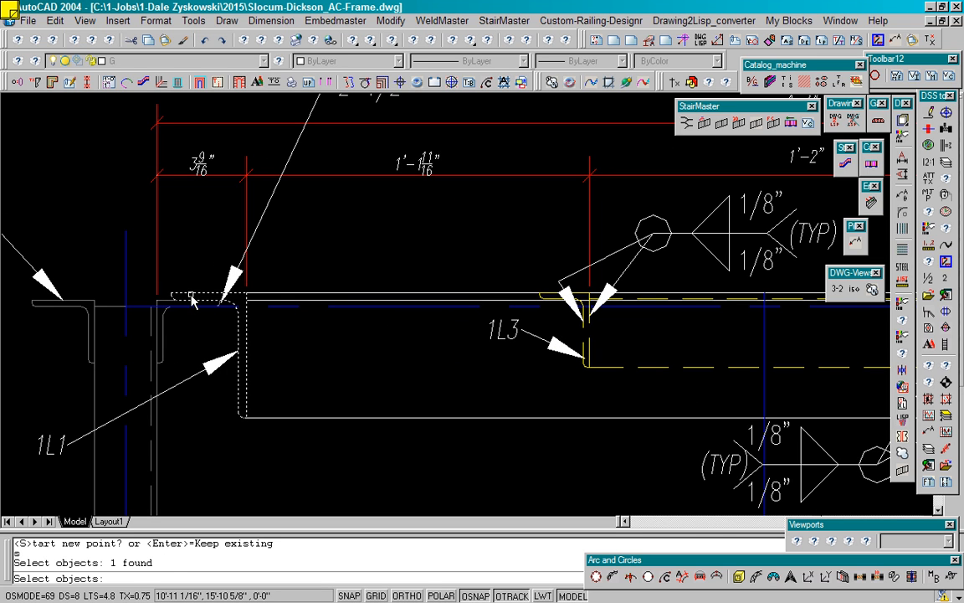
key(Return)
scroll(200, 302, up, 3)
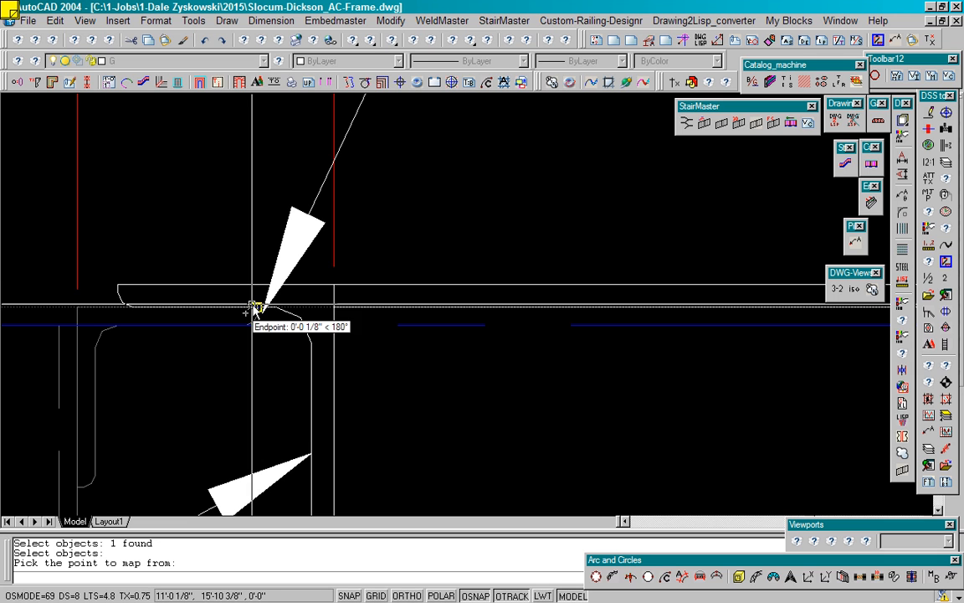
click(258, 309)
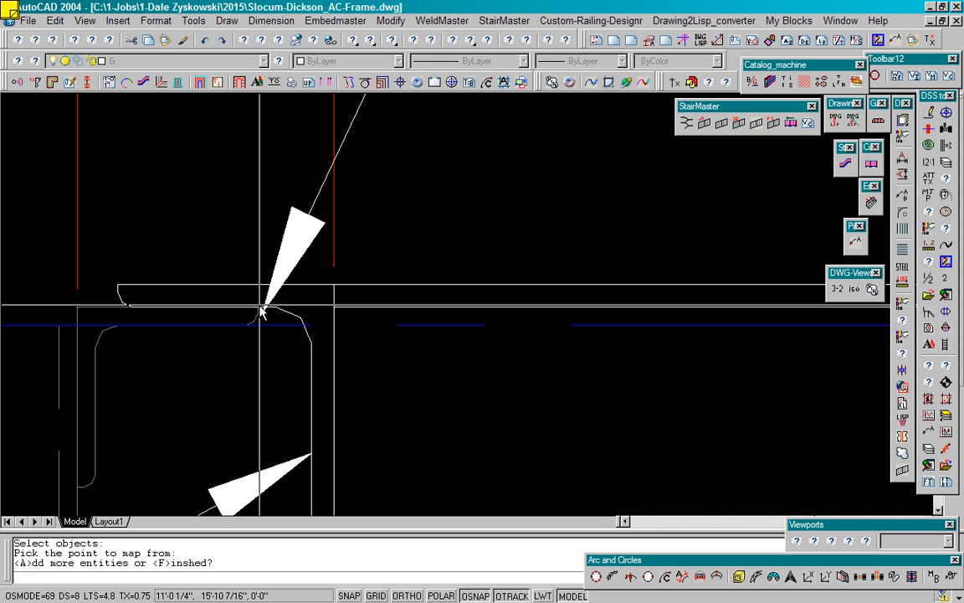
Add the frame's two 1L2 lines, bottom line and centreline with a new start point, mapping them from the left 1L1 angle's top corner.
scroll(237, 290, down, 3)
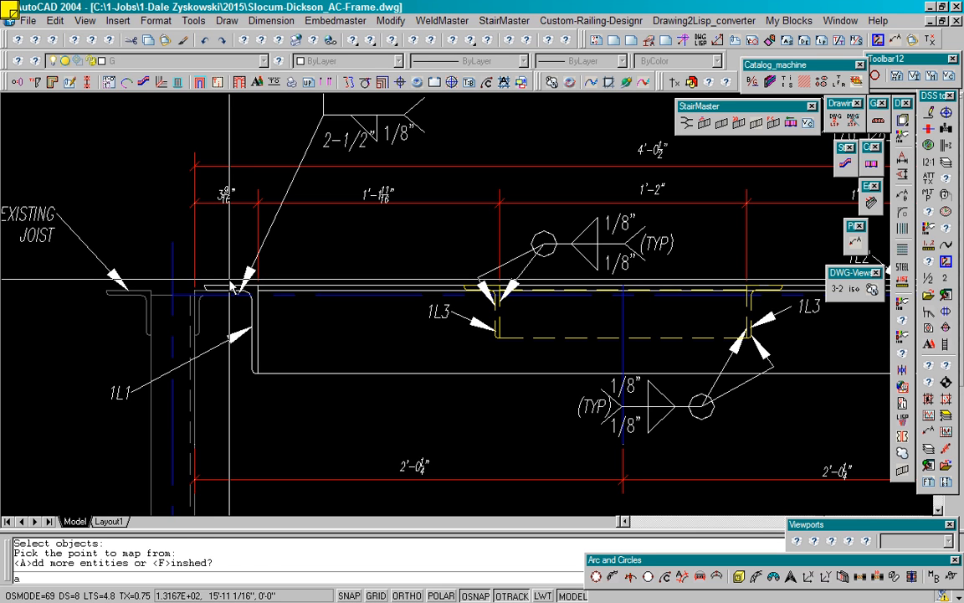
text(a)
key(Return)
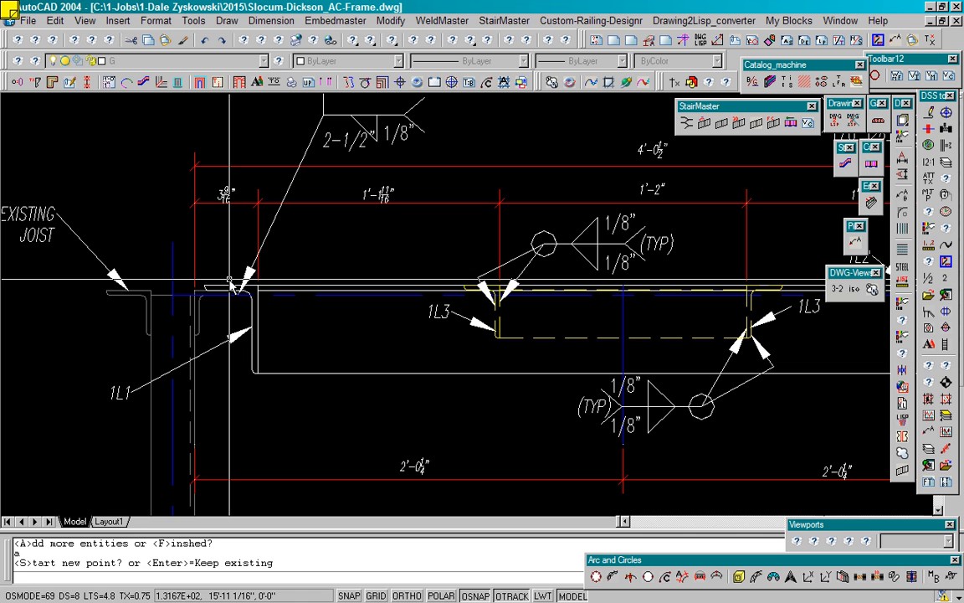
key(Return)
click(284, 287)
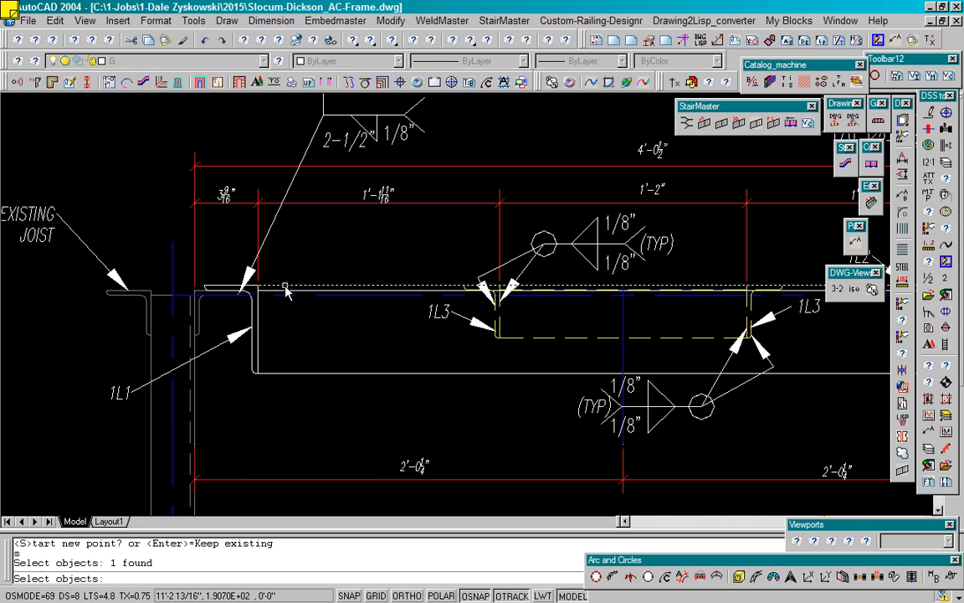
scroll(268, 287, down, 3)
scroll(693, 289, up, 4)
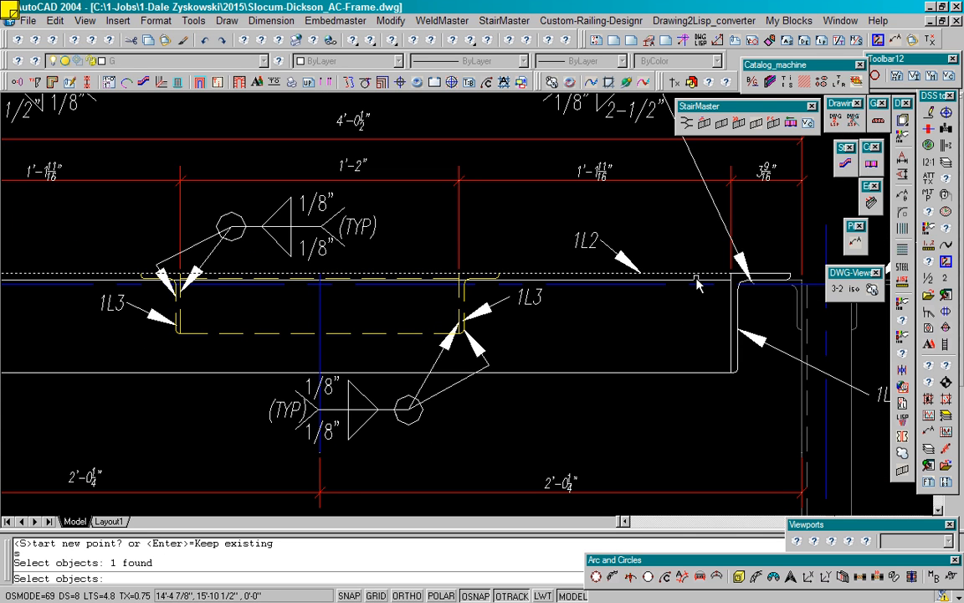
click(695, 277)
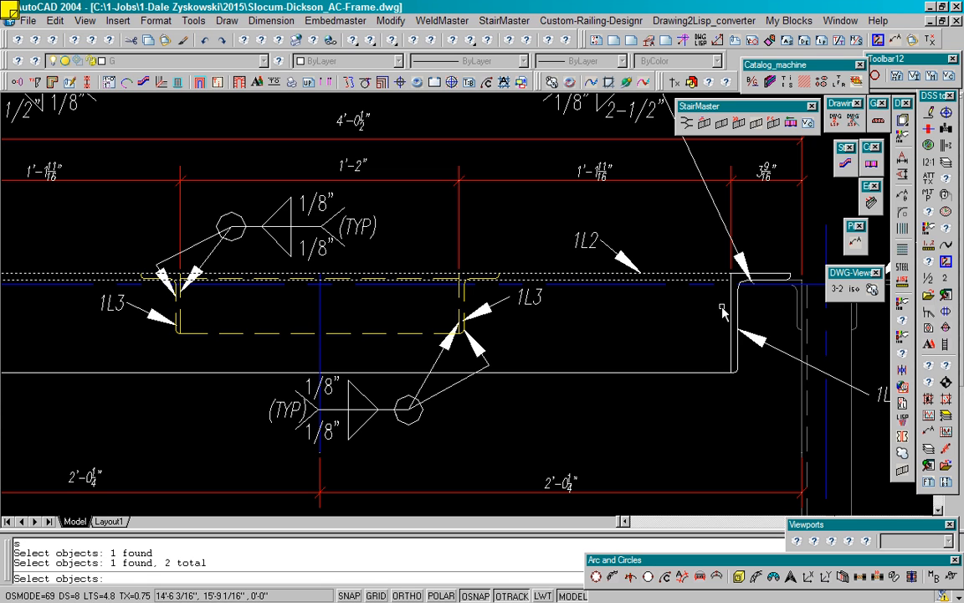
click(716, 373)
scroll(717, 379, down, 2)
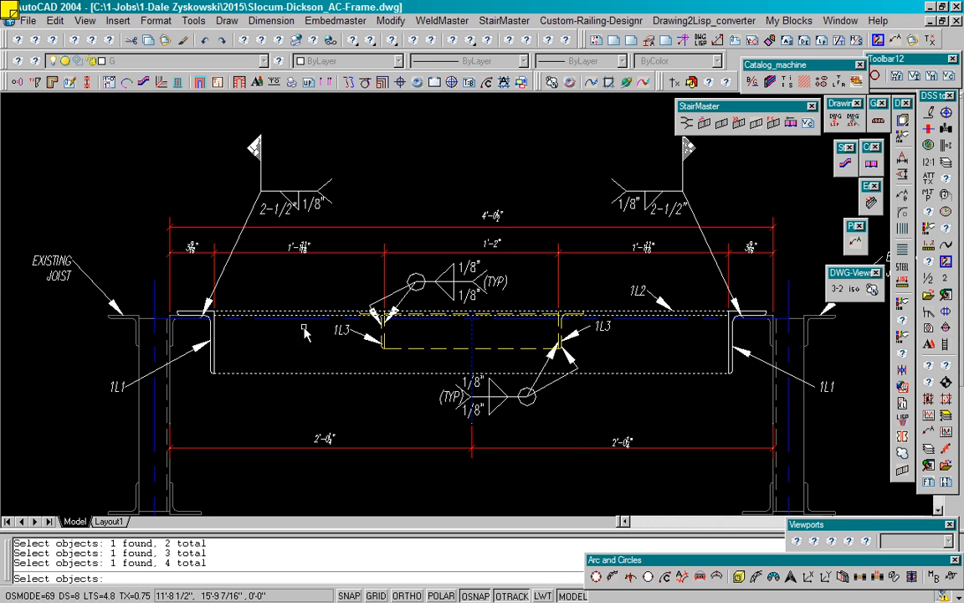
key(Return)
scroll(210, 317, up, 5)
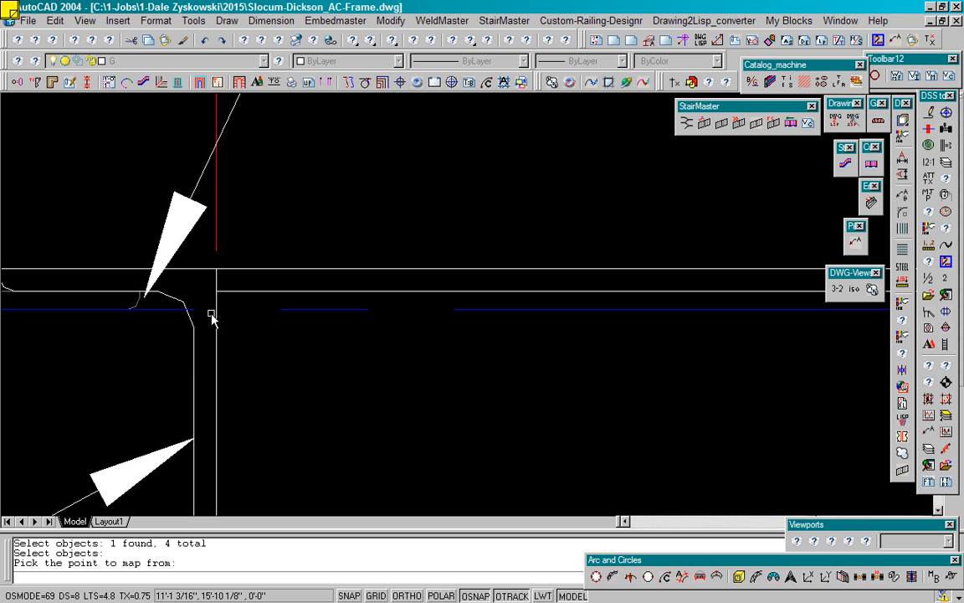
click(215, 269)
scroll(209, 276, down, 3)
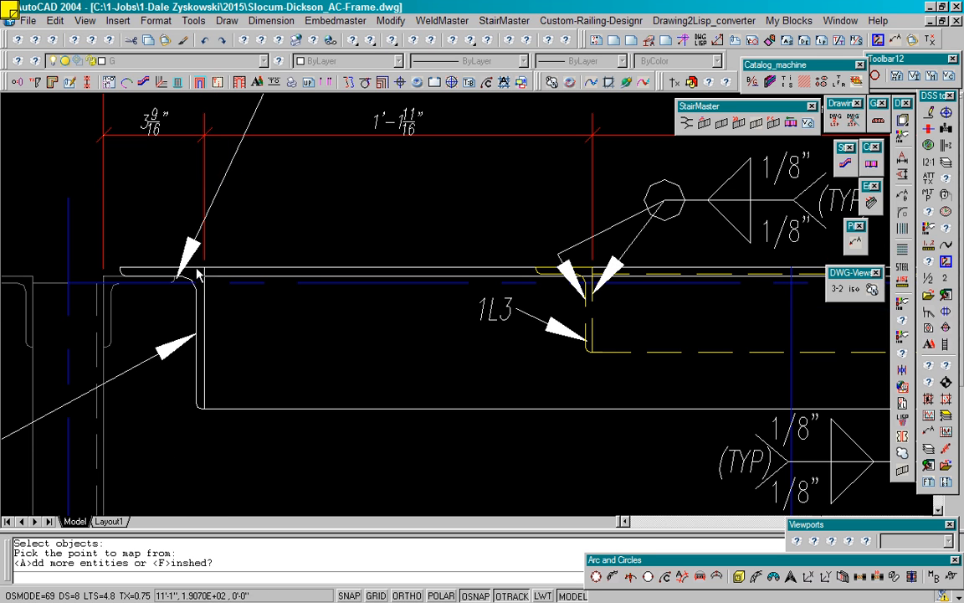
Add the frame's right 1L1 angle with a new start point, mapping it from the toe of the right joist's upper inner angle.
text(a)
key(Return)
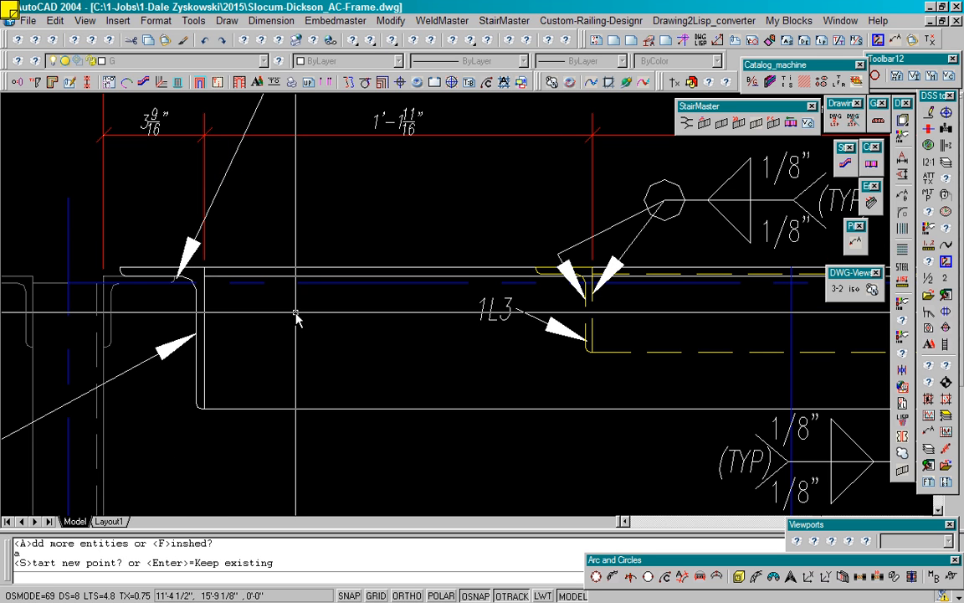
text(s)
key(Return)
scroll(282, 323, down, 4)
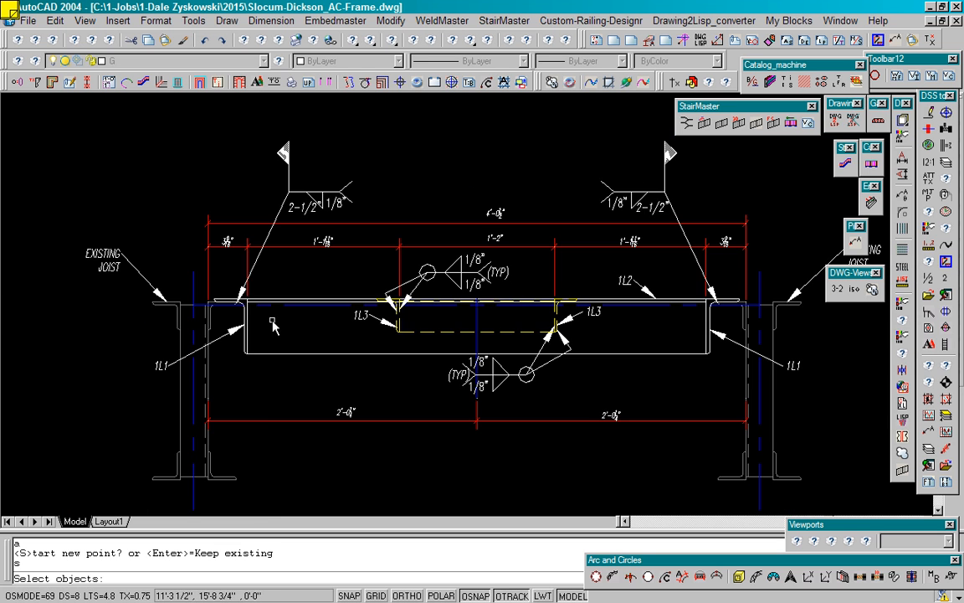
scroll(623, 331, up, 4)
scroll(629, 331, down, 3)
scroll(656, 318, up, 4)
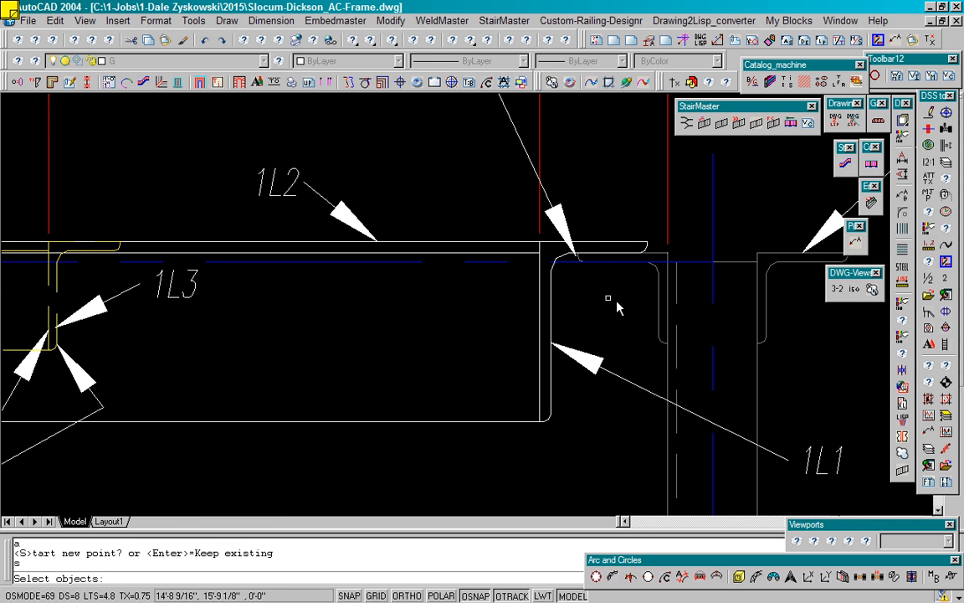
click(600, 245)
key(Return)
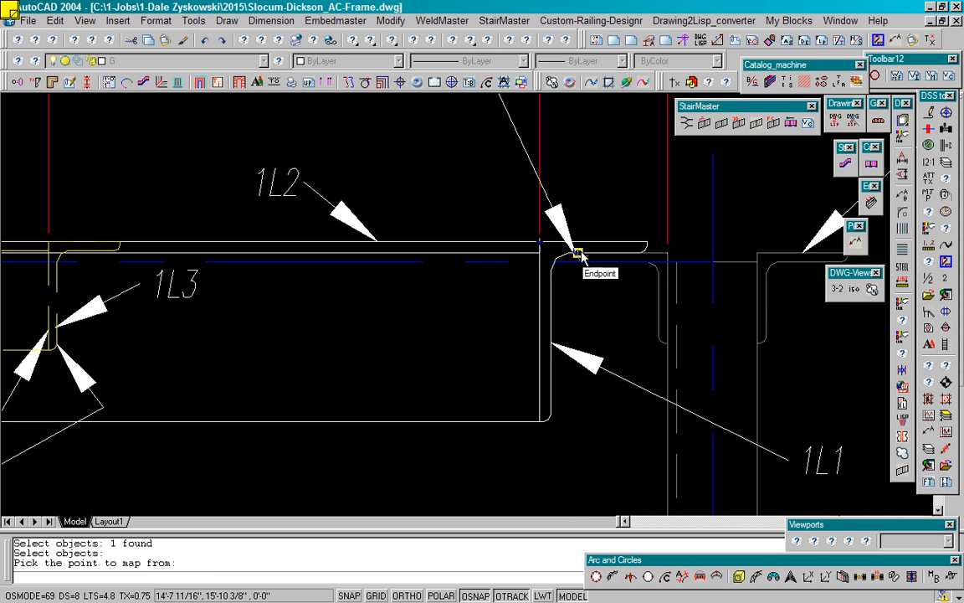
click(578, 252)
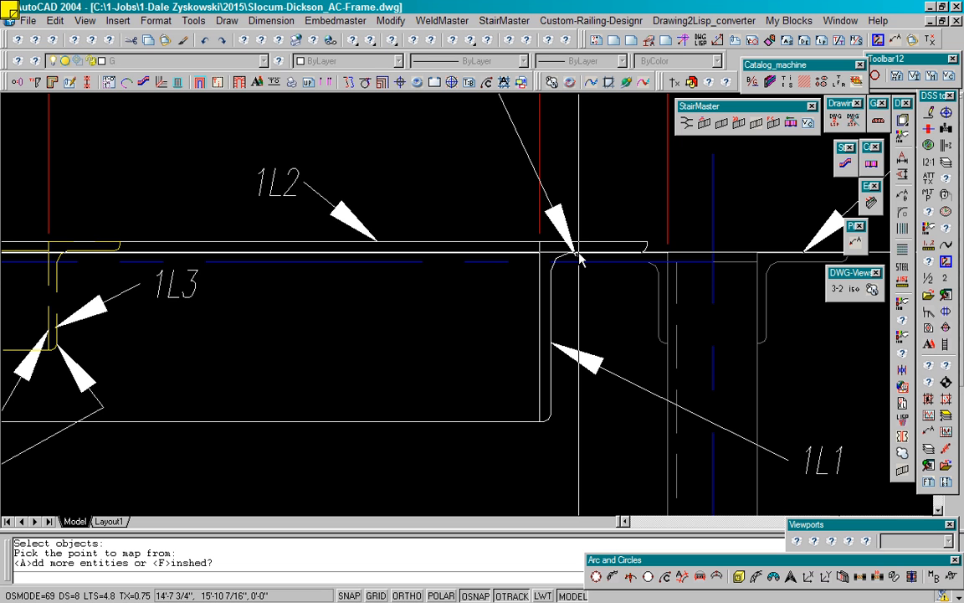
Finish the outer frame's entity selection and run the converter again in append mode with the function name i_frame.
scroll(582, 260, down, 5)
scroll(172, 267, up, 5)
scroll(172, 266, up, 2)
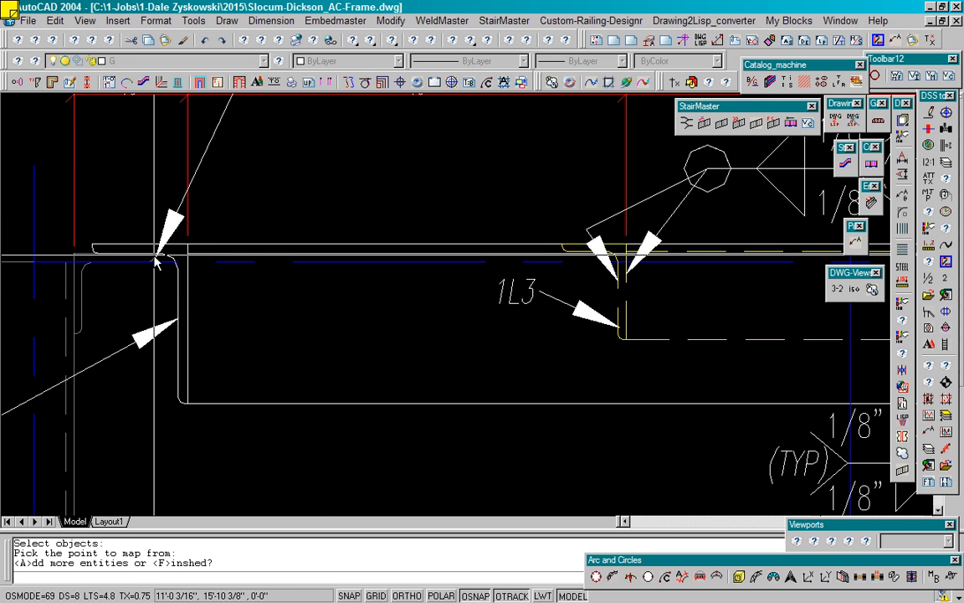
scroll(209, 273, down, 4)
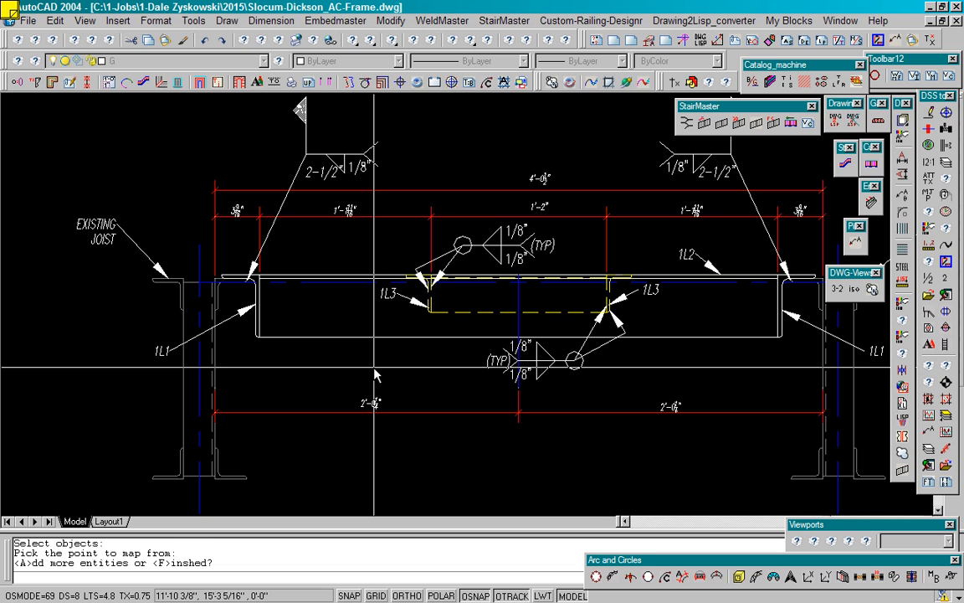
text(f)
key(Return)
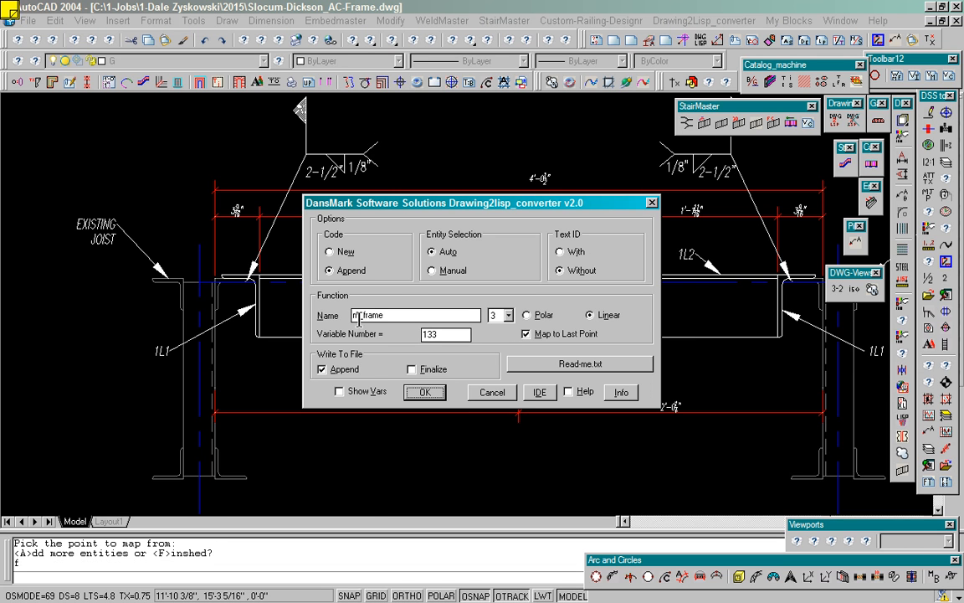
drag(361, 315, 339, 316)
key(Delete)
click(425, 393)
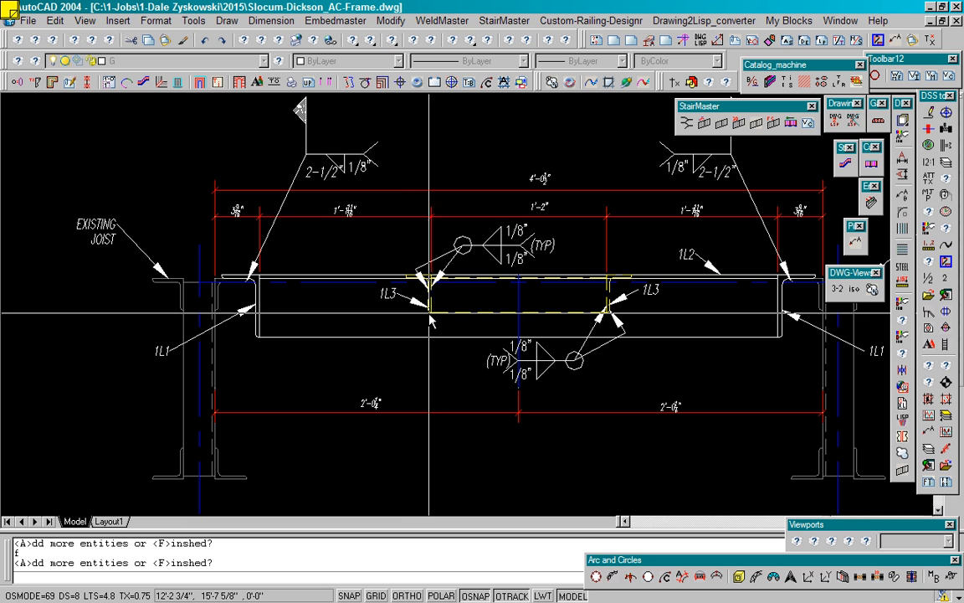
Add the left 1L3 angle with a new start point, mapping it from the frame's vertical centreline.
text(a)
key(Return)
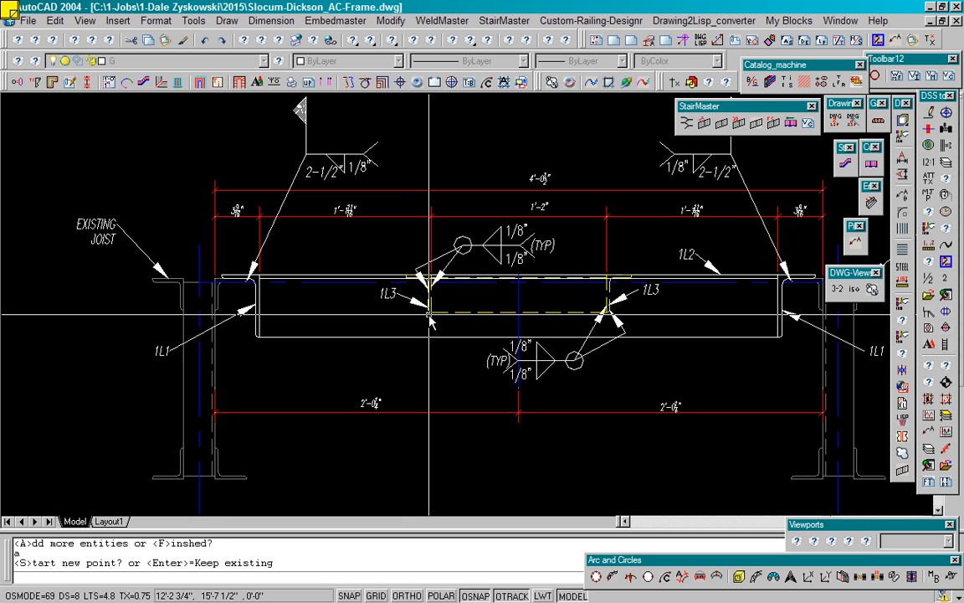
text(s)
key(Return)
scroll(431, 305, up, 3)
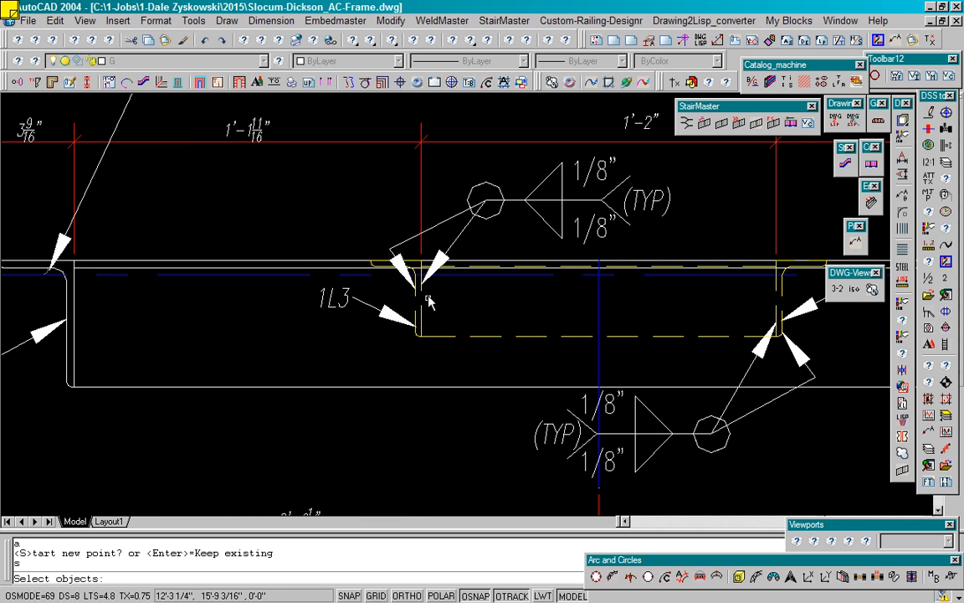
click(422, 315)
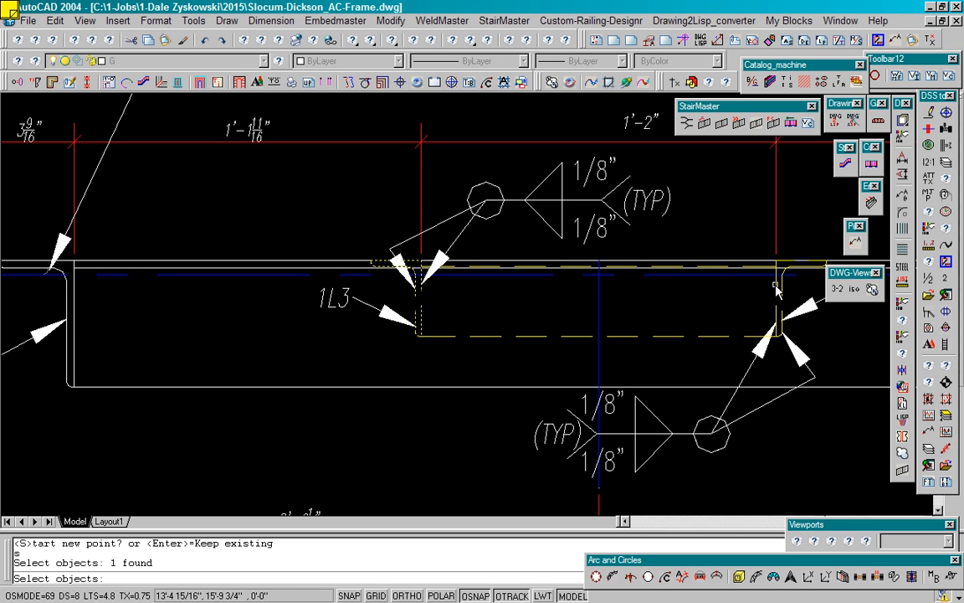
key(Return)
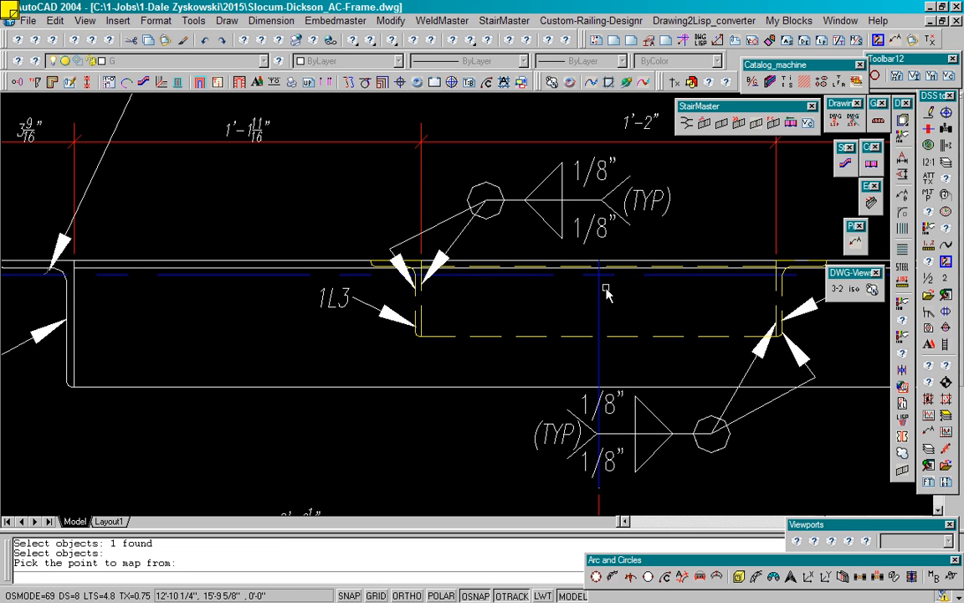
click(599, 299)
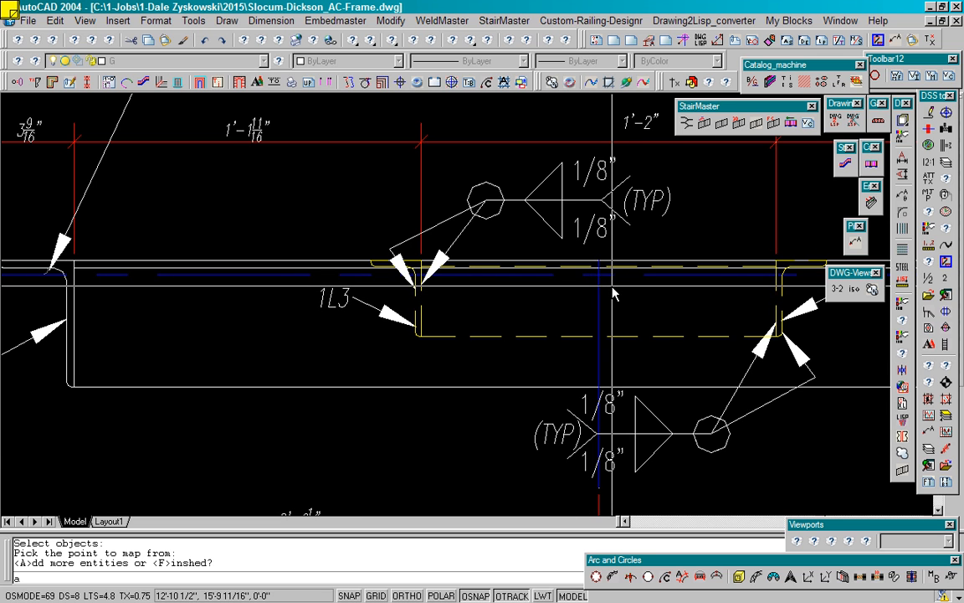
Add the two horizontal dashed lines between the 1L3 angles with a new start point, mapping them from the left 1L3 angle's top corner.
key(Return)
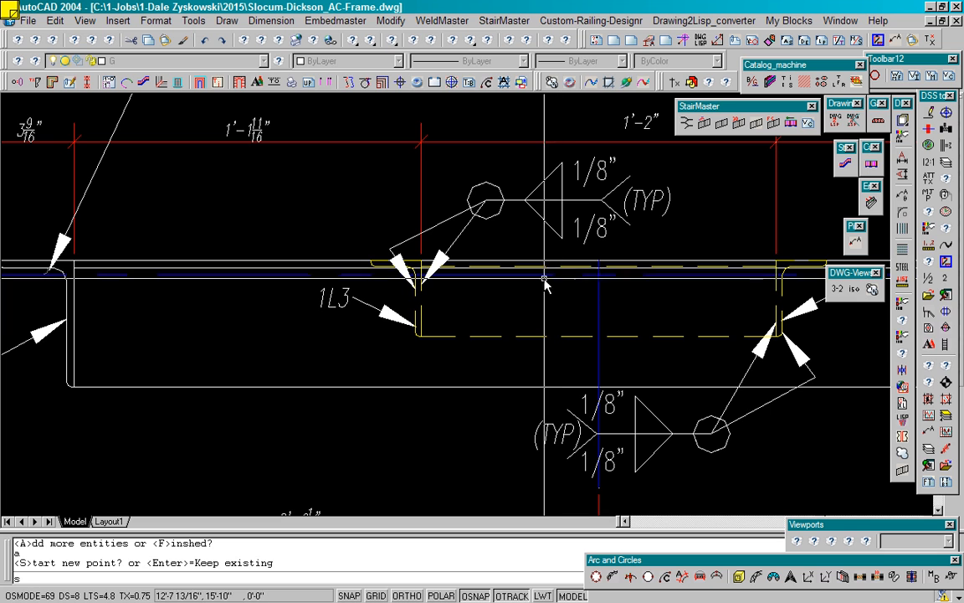
text(s)
key(Return)
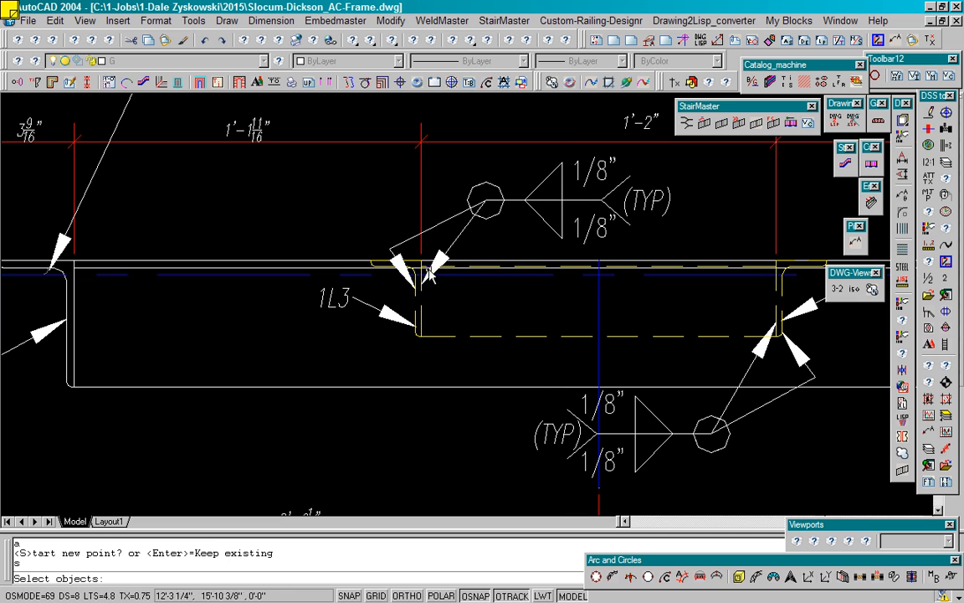
scroll(532, 274, up, 3)
click(539, 269)
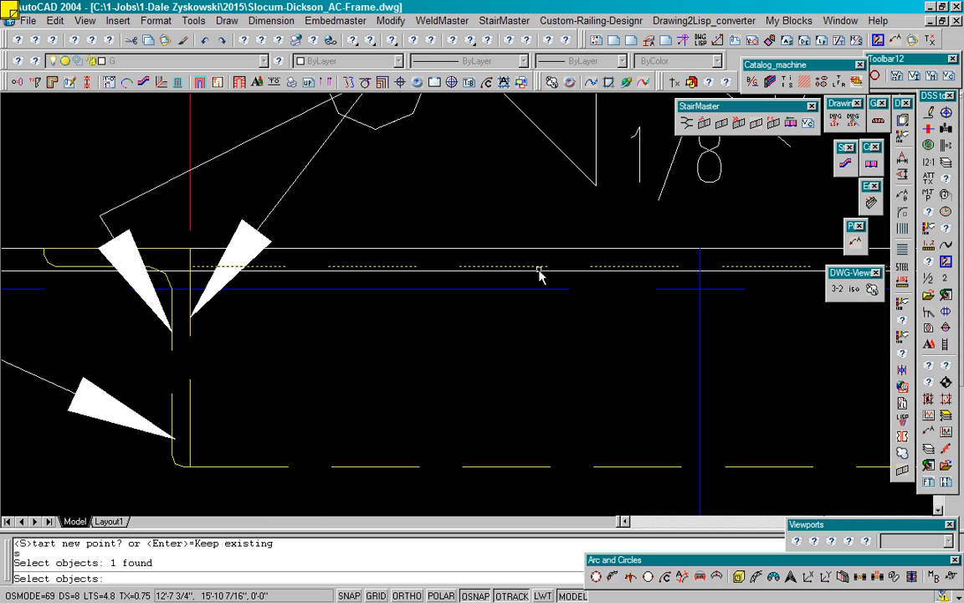
click(527, 466)
scroll(553, 411, down, 4)
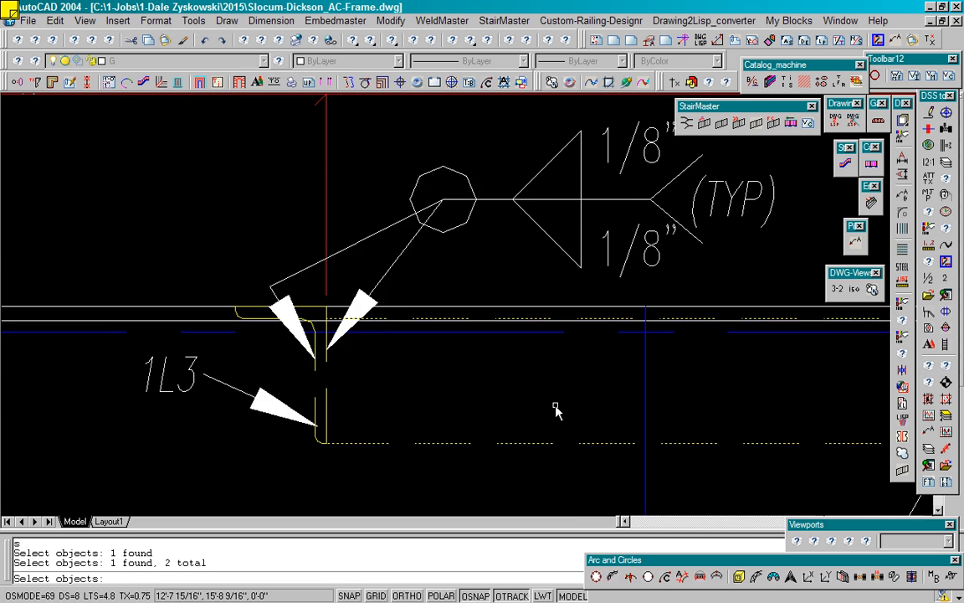
key(Return)
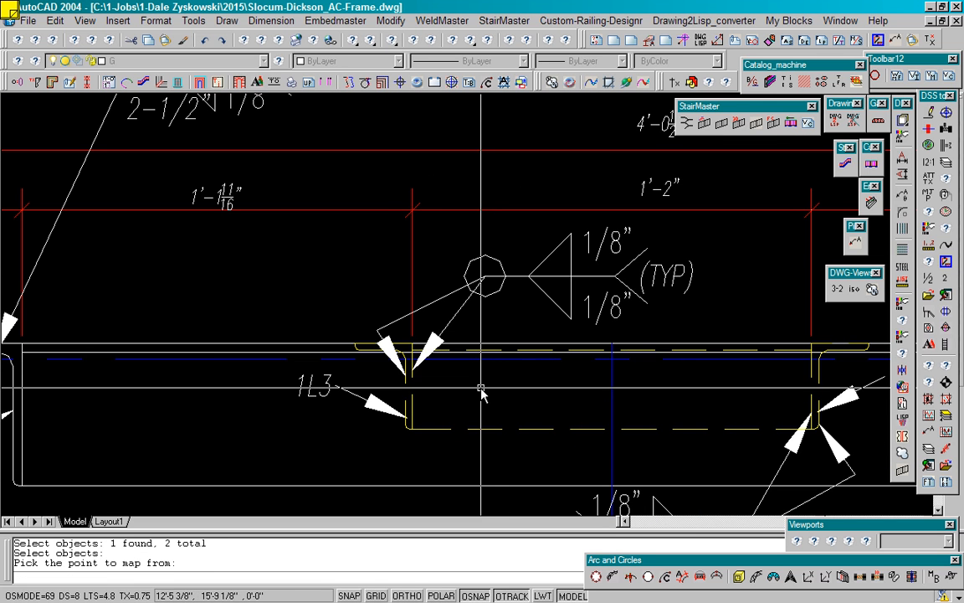
scroll(406, 349, up, 3)
scroll(407, 351, up, 2)
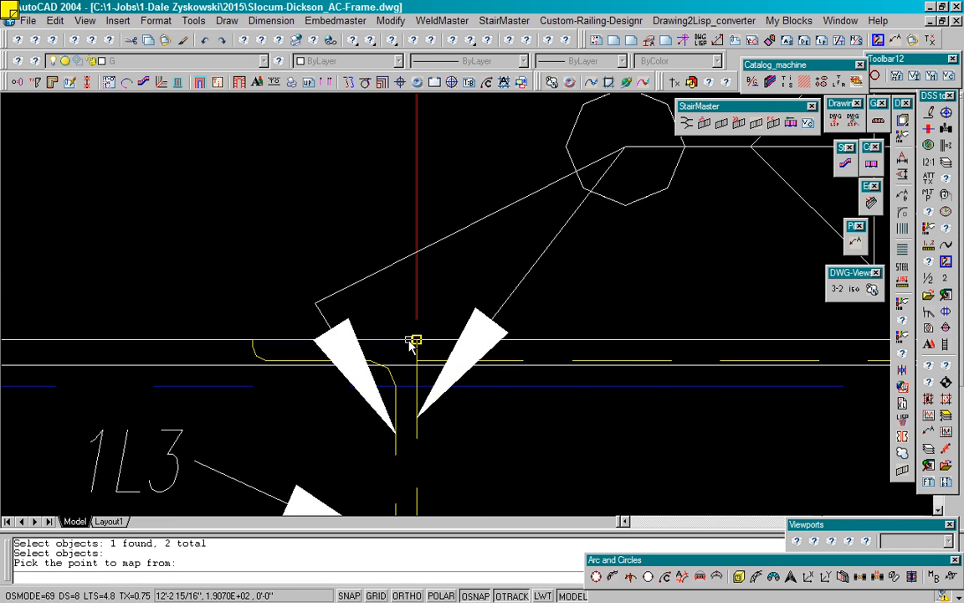
click(416, 342)
scroll(410, 341, down, 3)
Add the right 1L3 angle with a new start point, mapping it from the left 1L3 angle's top corner.
text(a)
key(Return)
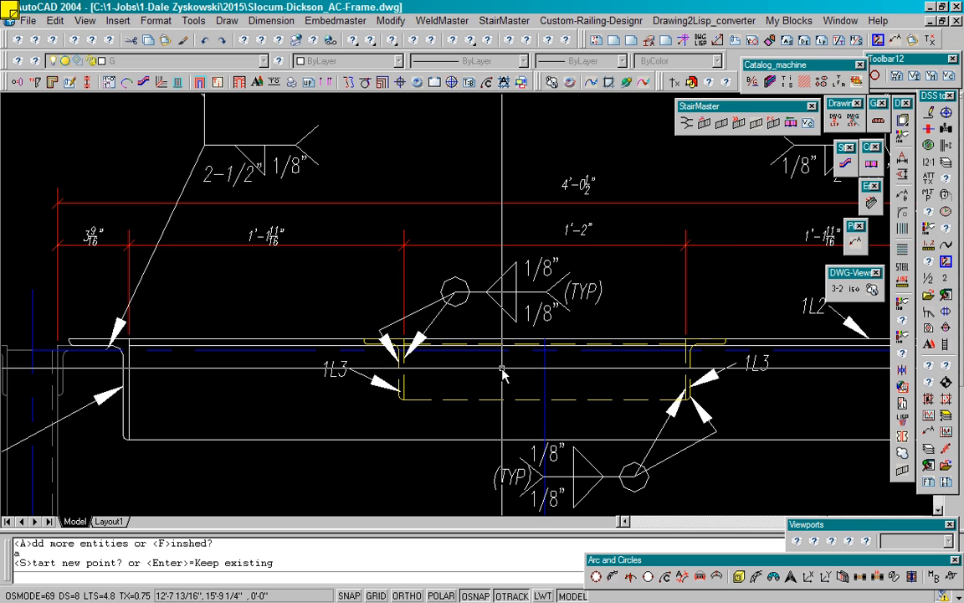
text(s)
key(Return)
click(681, 369)
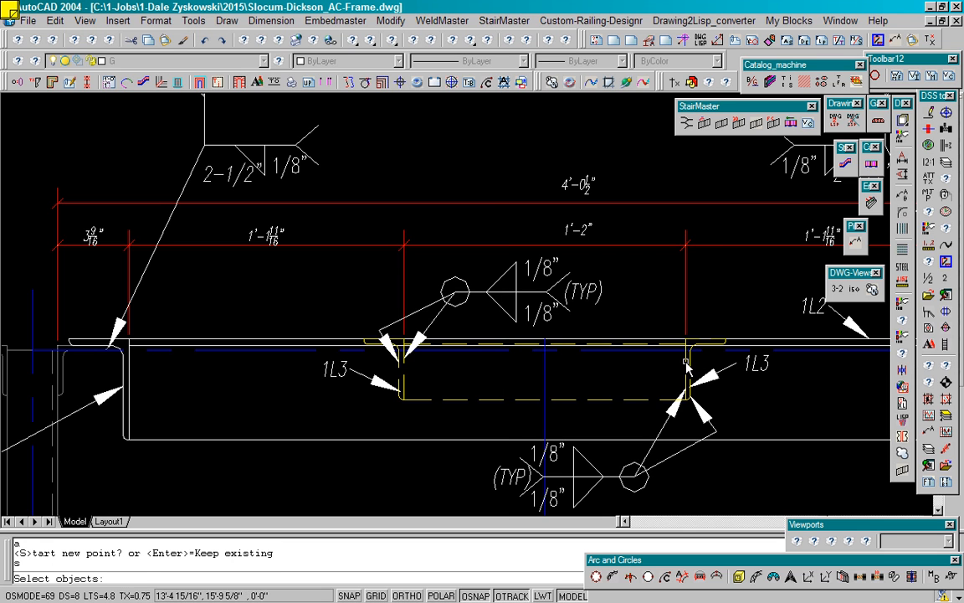
key(Return)
scroll(684, 345, up, 5)
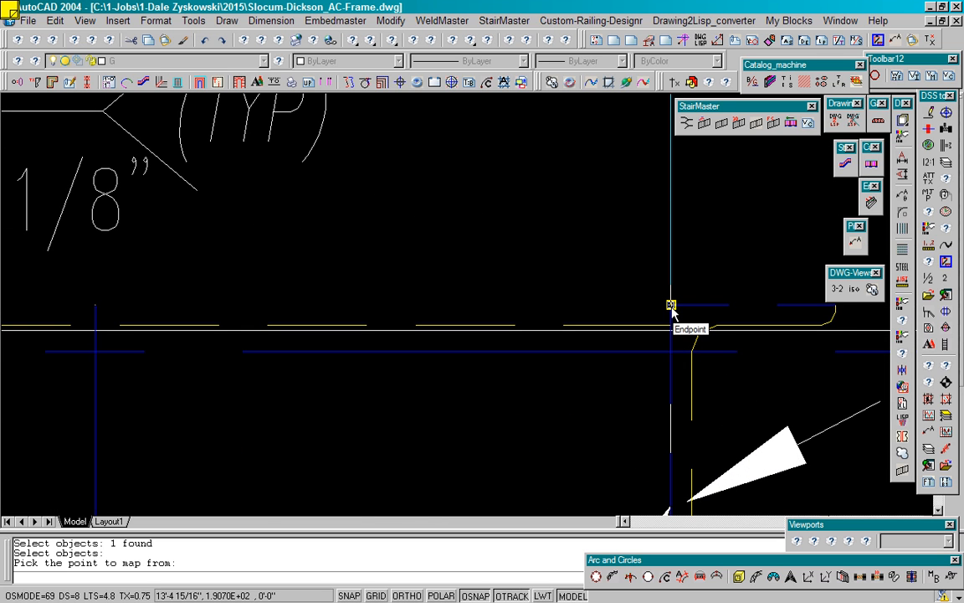
scroll(671, 306, down, 3)
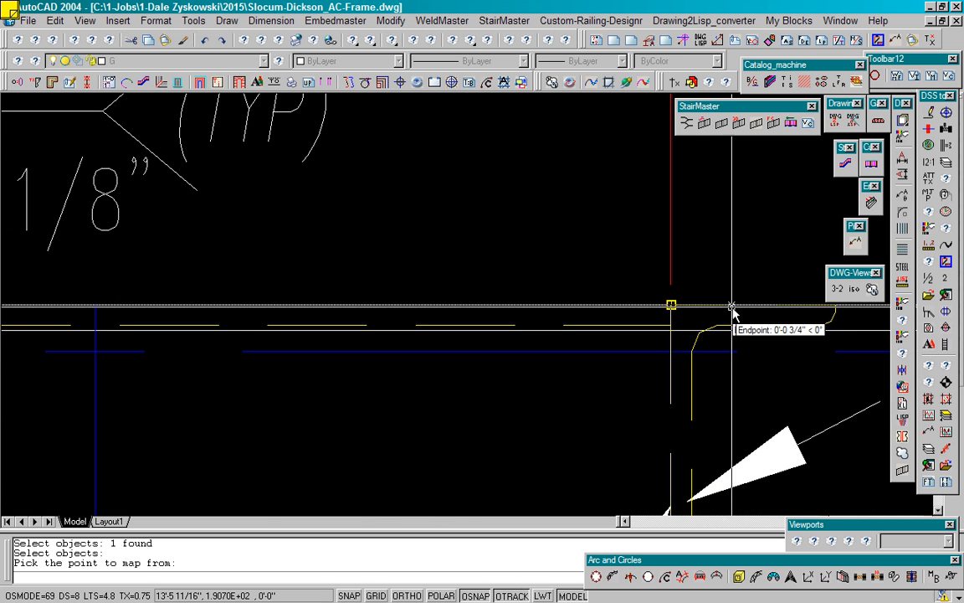
click(260, 308)
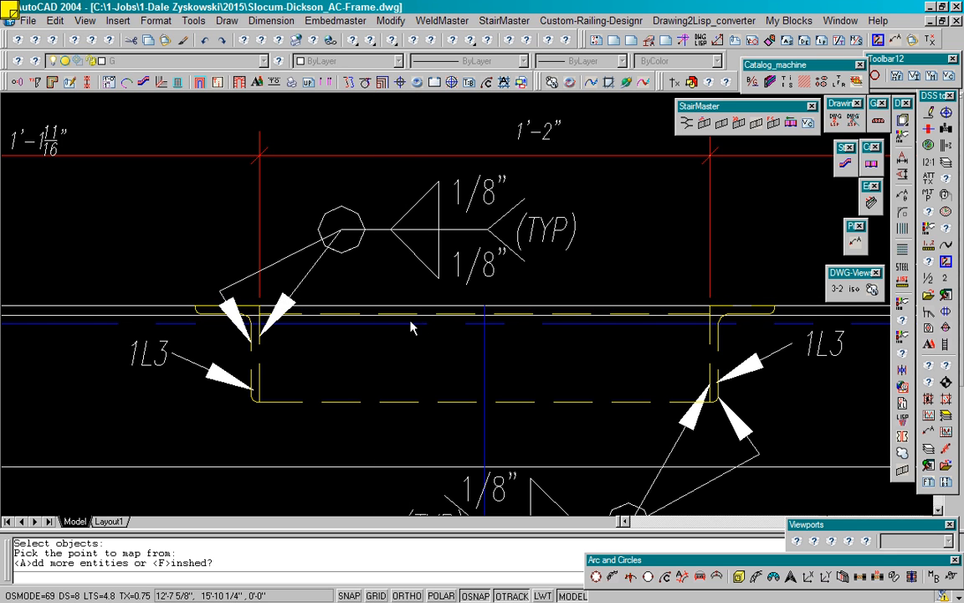
Finish the inner frame's entity selection and run the converter again in append mode with the function name dim.
scroll(404, 339, down, 2)
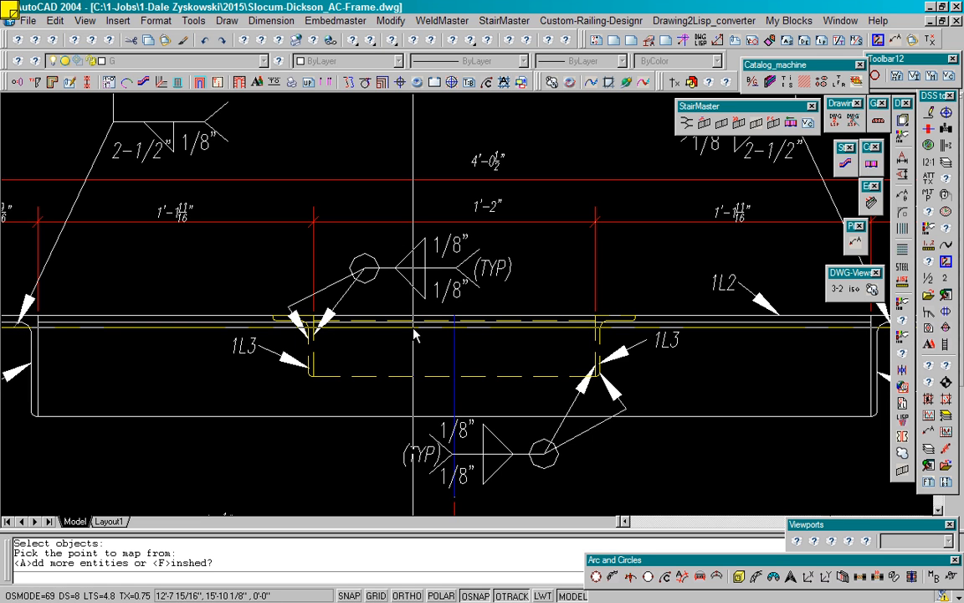
scroll(433, 328, down, 3)
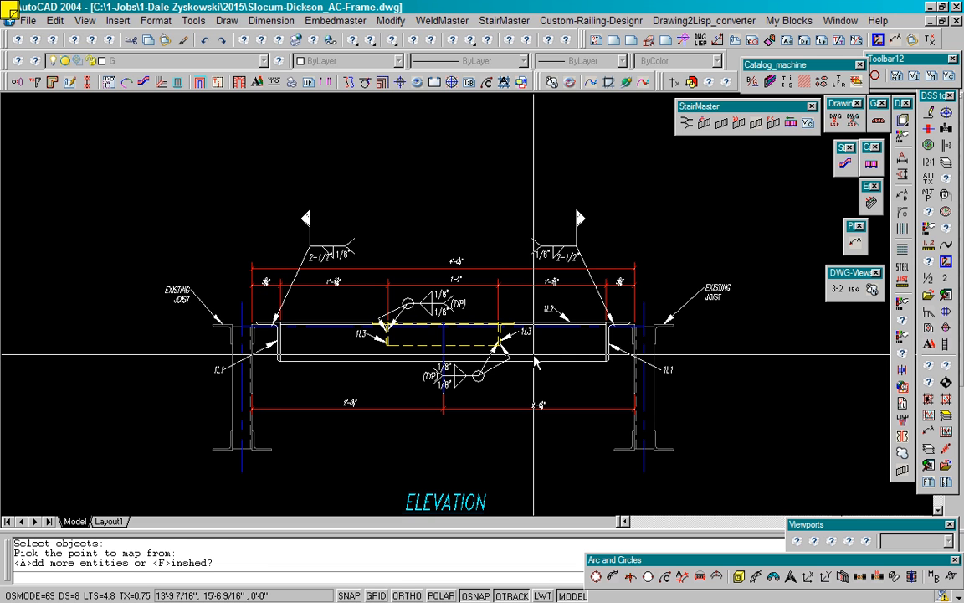
key(Return)
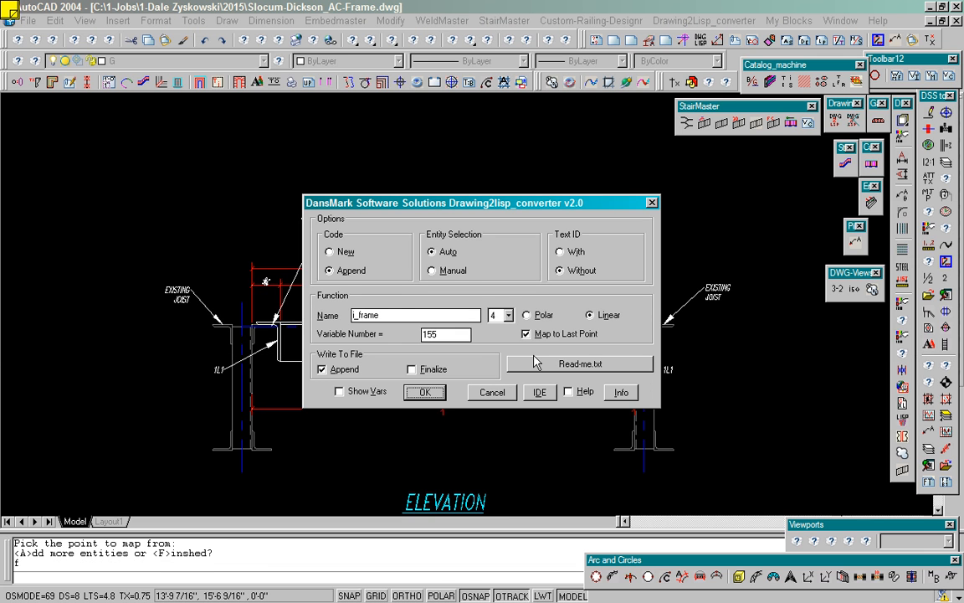
drag(398, 319, 318, 315)
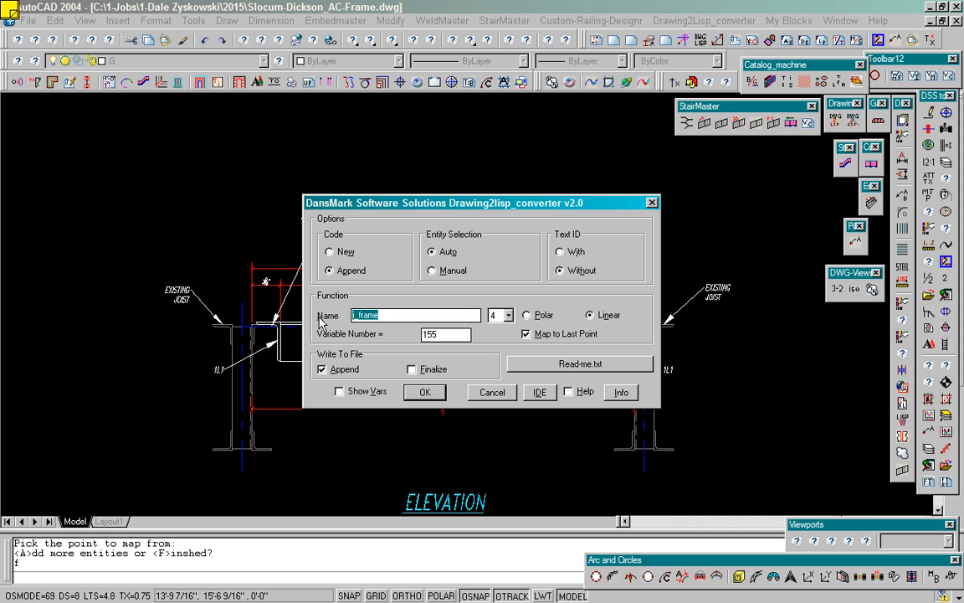
text(dim)
click(431, 395)
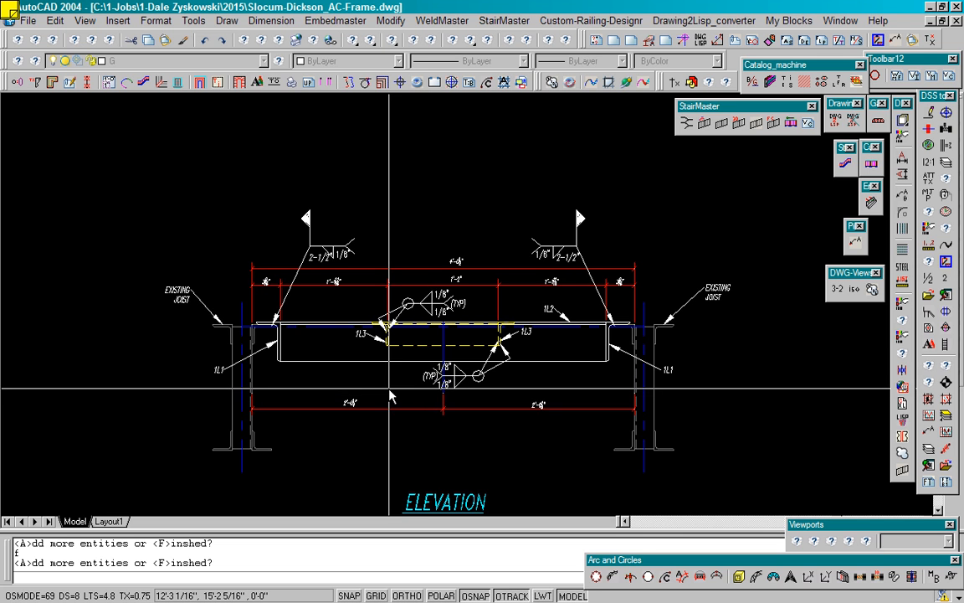
Add the ELEVATION, A/C DUCT FRAME - 1F1 and two note text lines with a new start point, mapping them from the frame's vertical centreline.
scroll(389, 396, down, 3)
scroll(381, 387, up, 2)
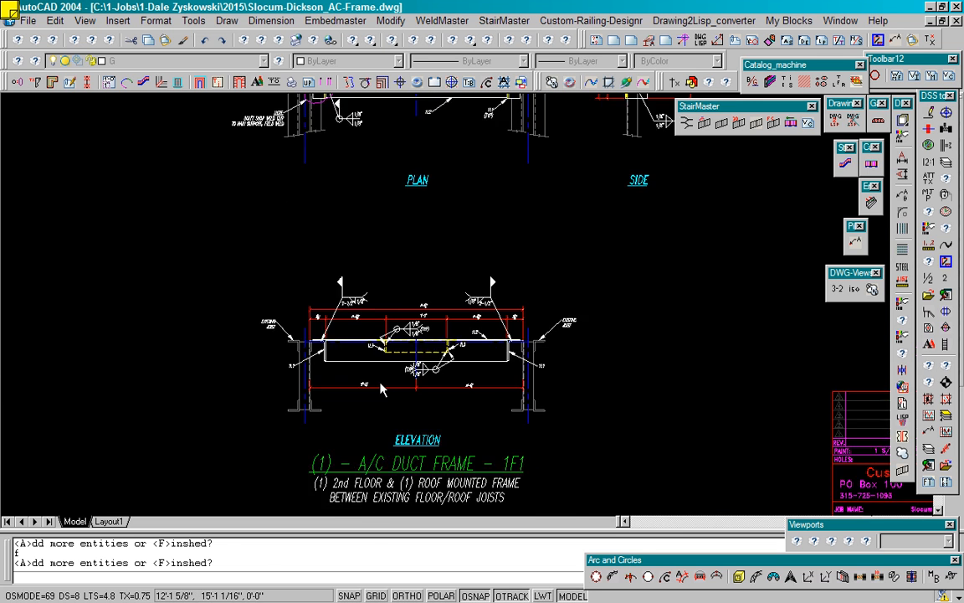
scroll(386, 397, down, 2)
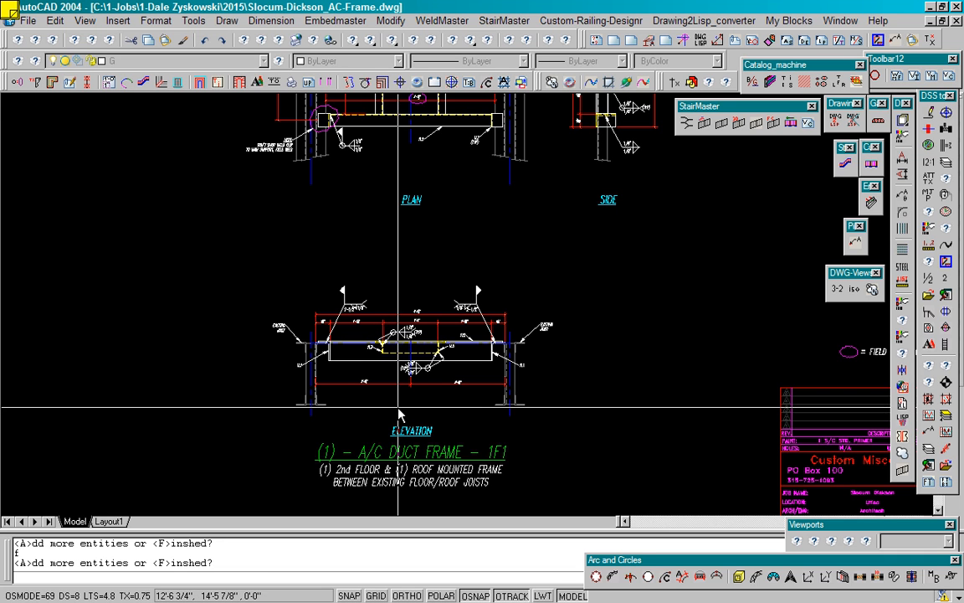
text(a)
key(Return)
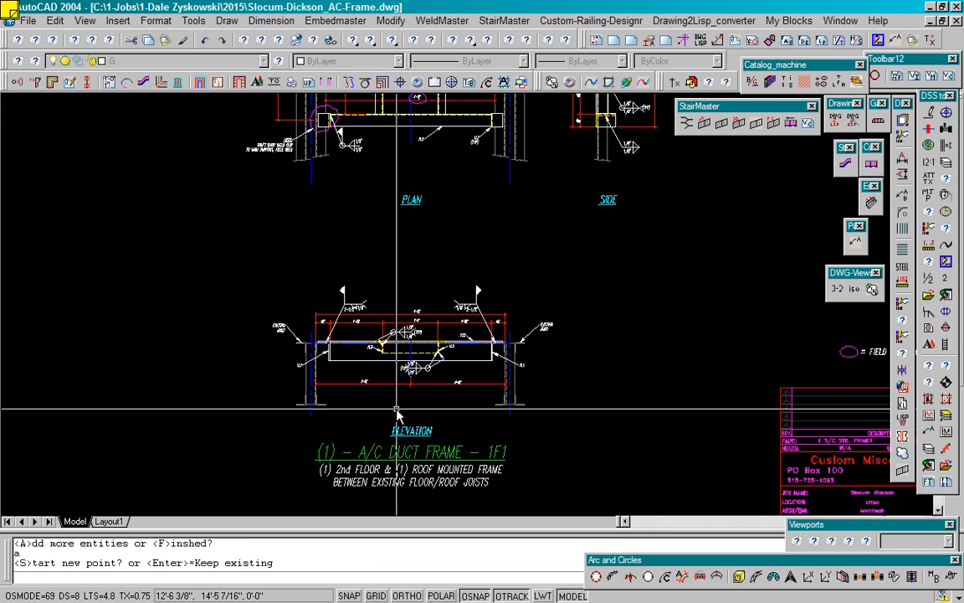
text(s)
key(Return)
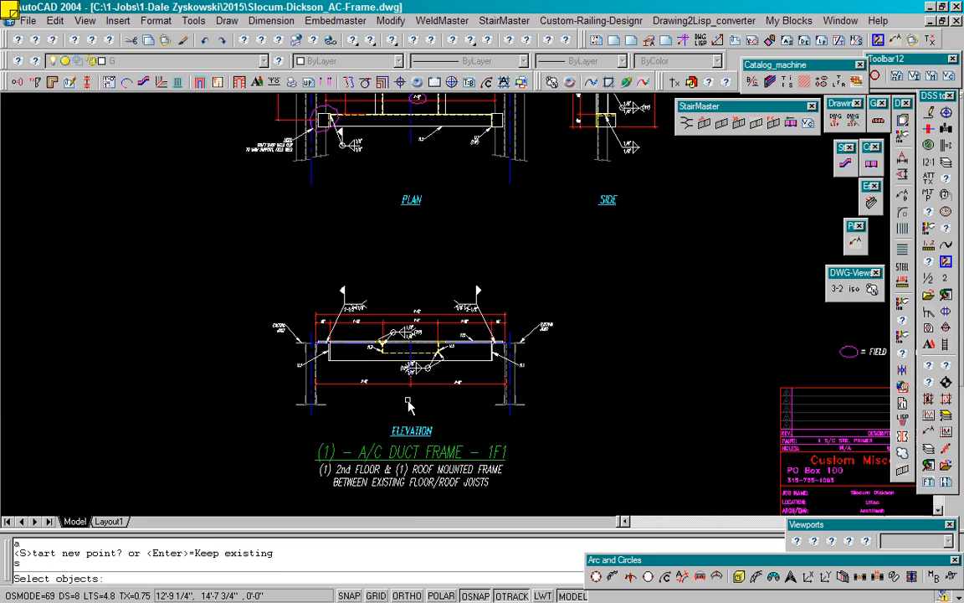
click(410, 431)
click(405, 452)
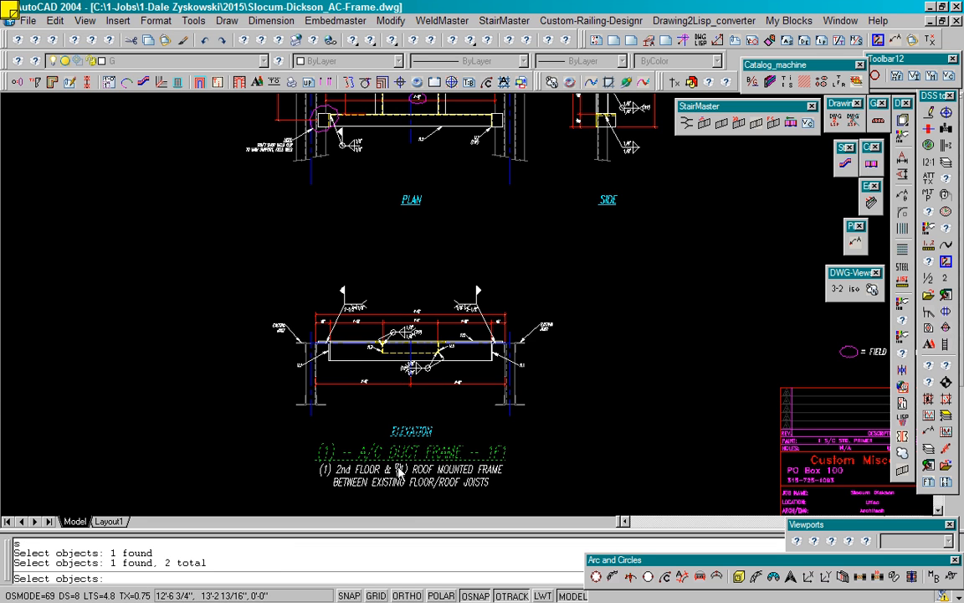
click(398, 475)
click(395, 483)
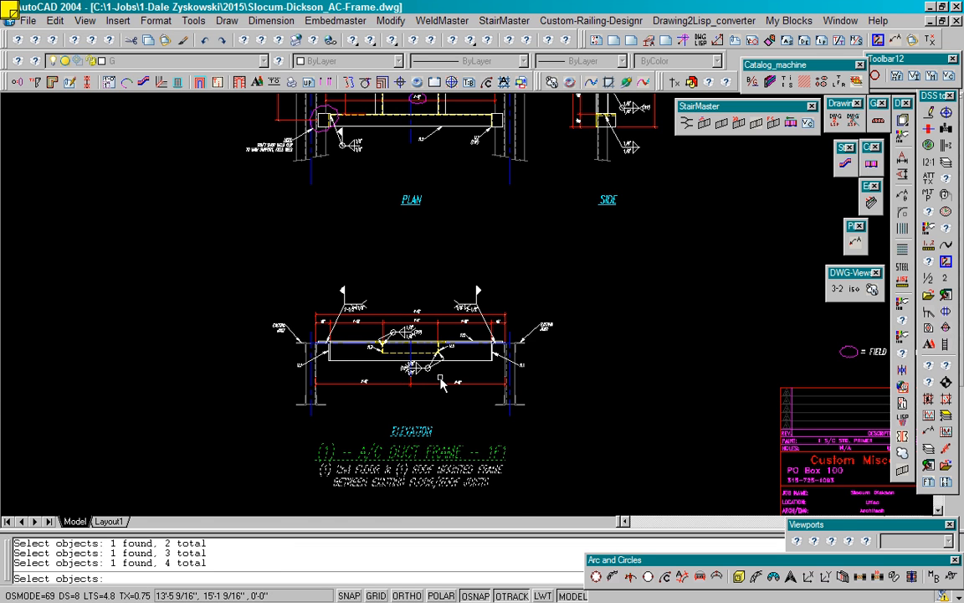
scroll(438, 378, up, 3)
scroll(438, 381, up, 2)
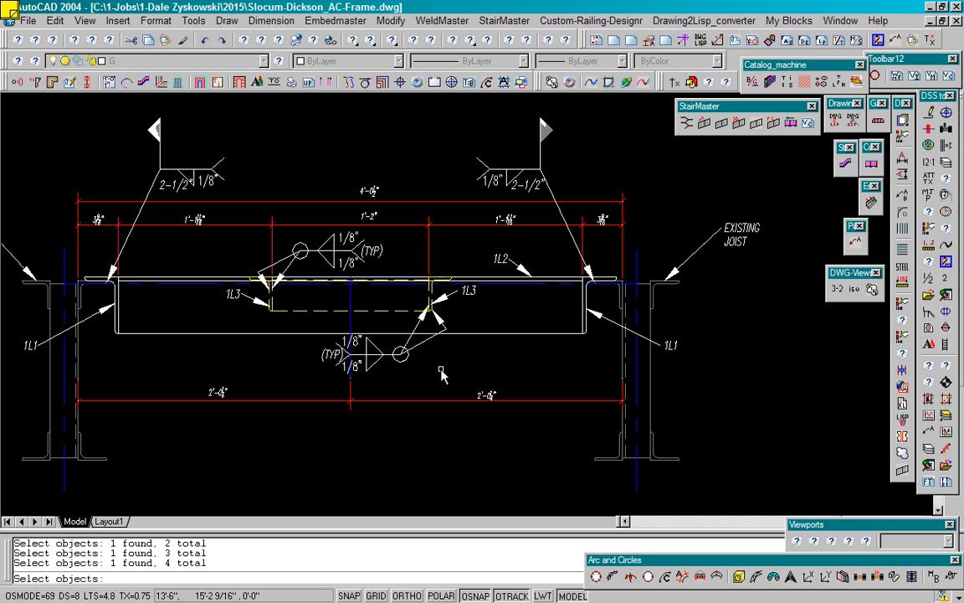
key(Return)
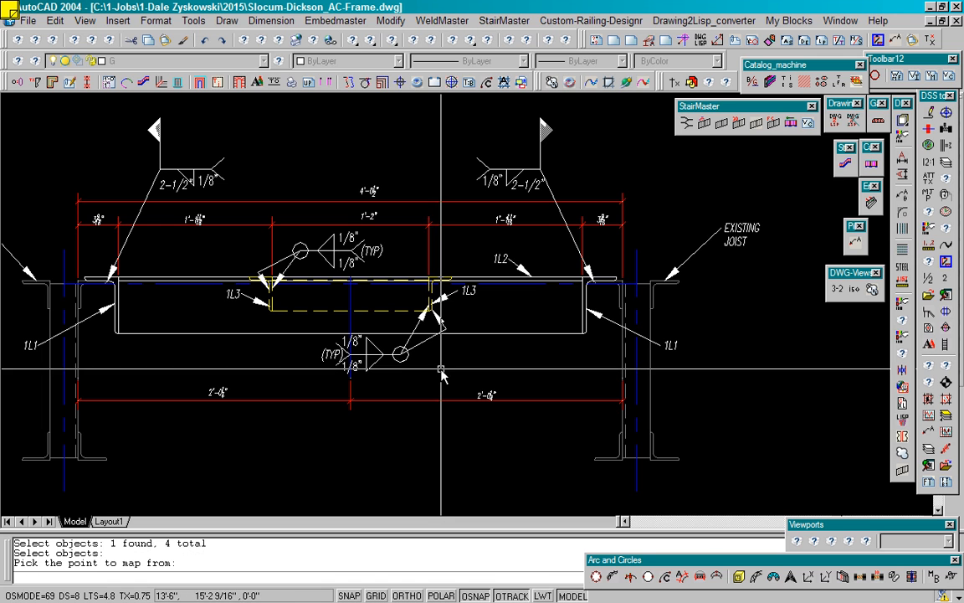
click(351, 299)
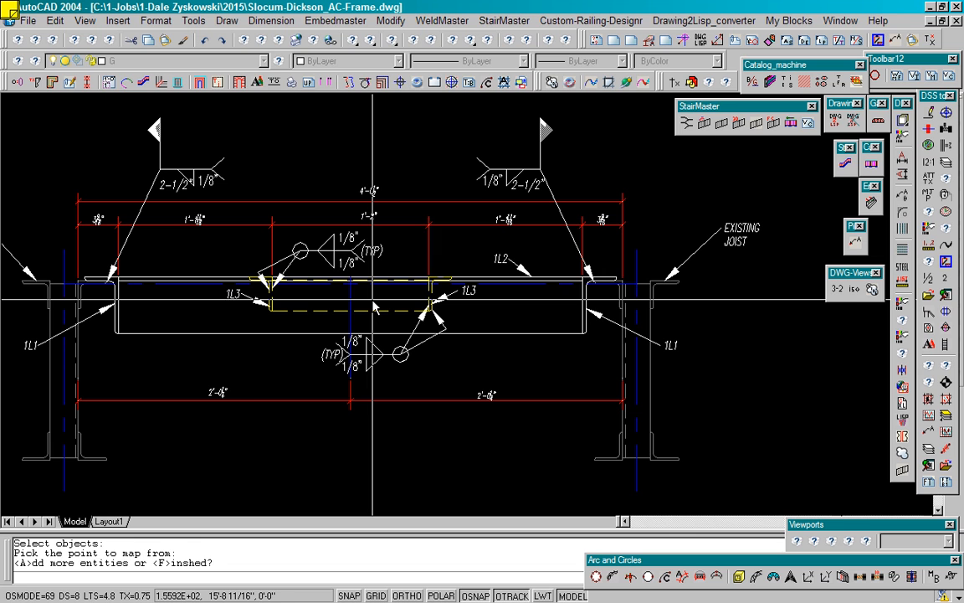
Add the lower 1/8" (TYP) weld symbol and the right 1L3 label with their leaders, mapping them from the right 1L3 angle's top corner.
text(a)
key(Return)
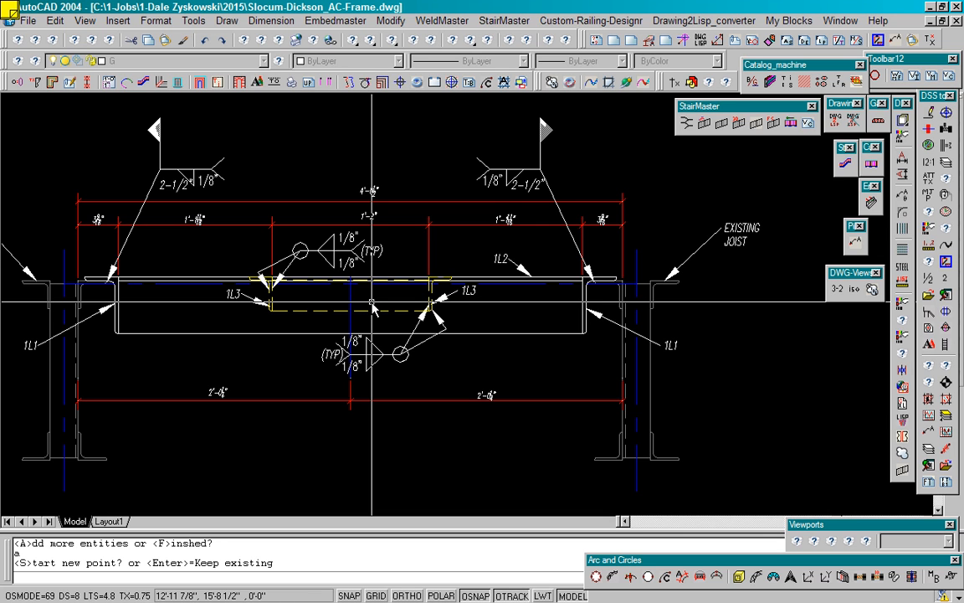
key(Return)
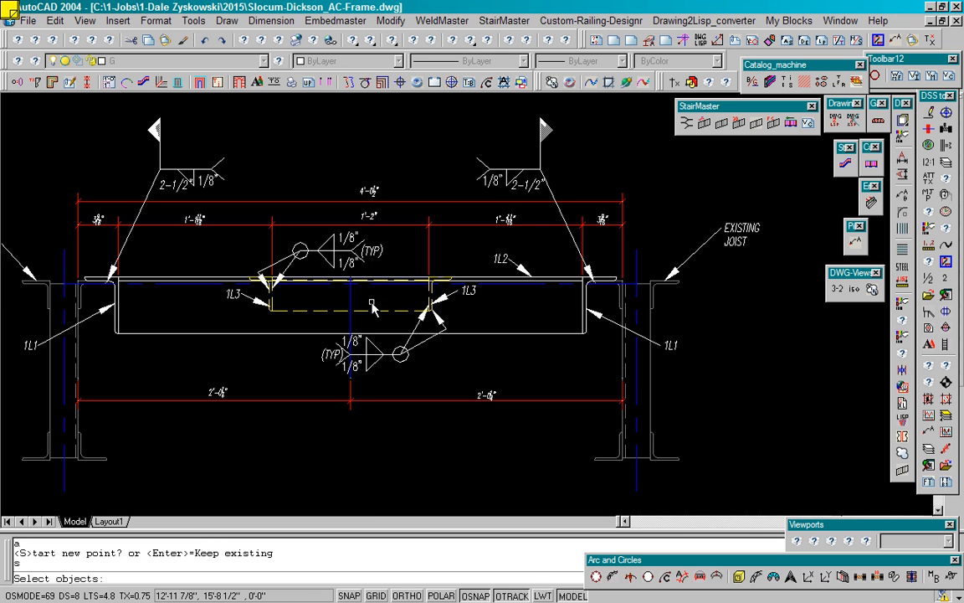
click(416, 328)
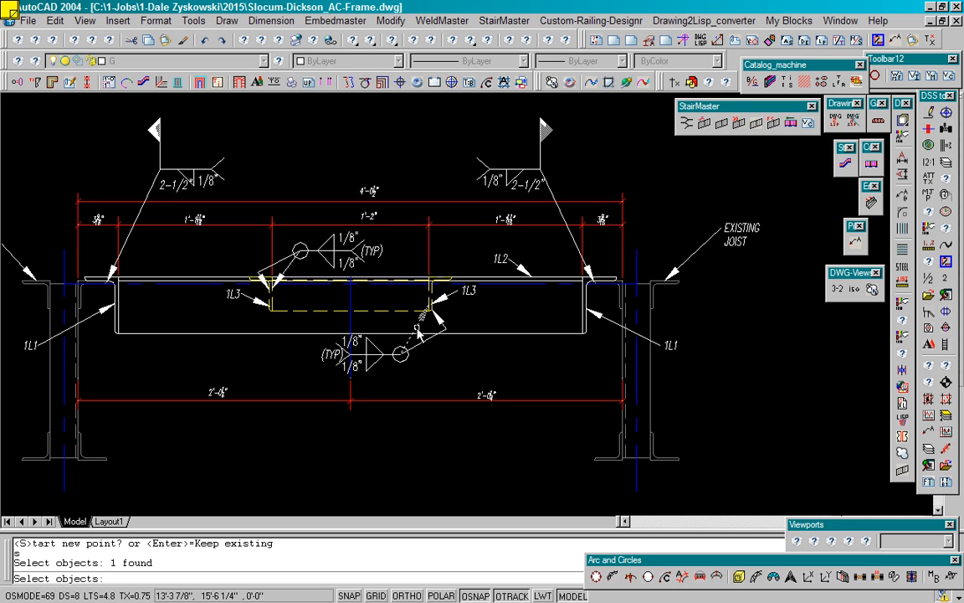
click(401, 351)
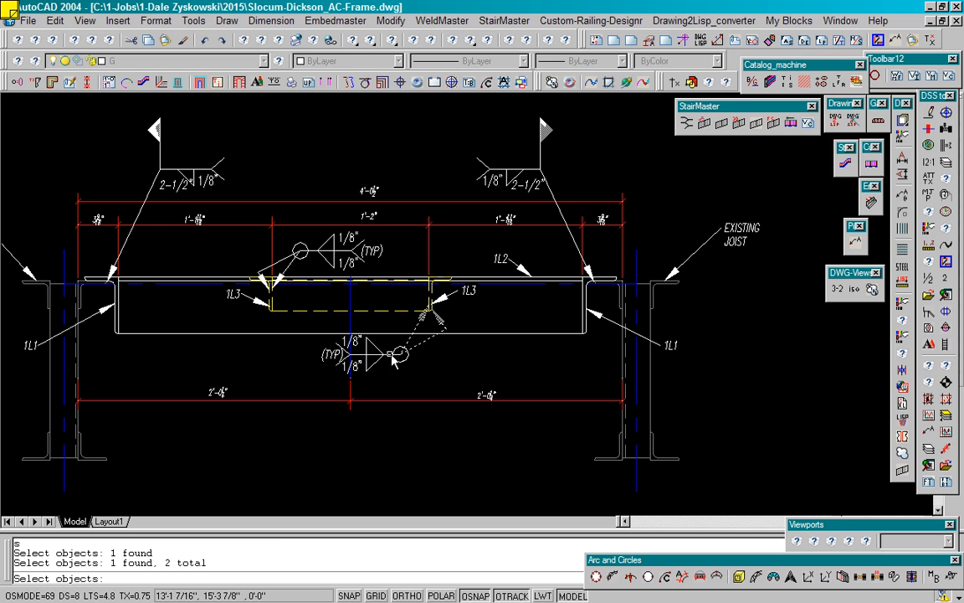
click(372, 347)
click(358, 343)
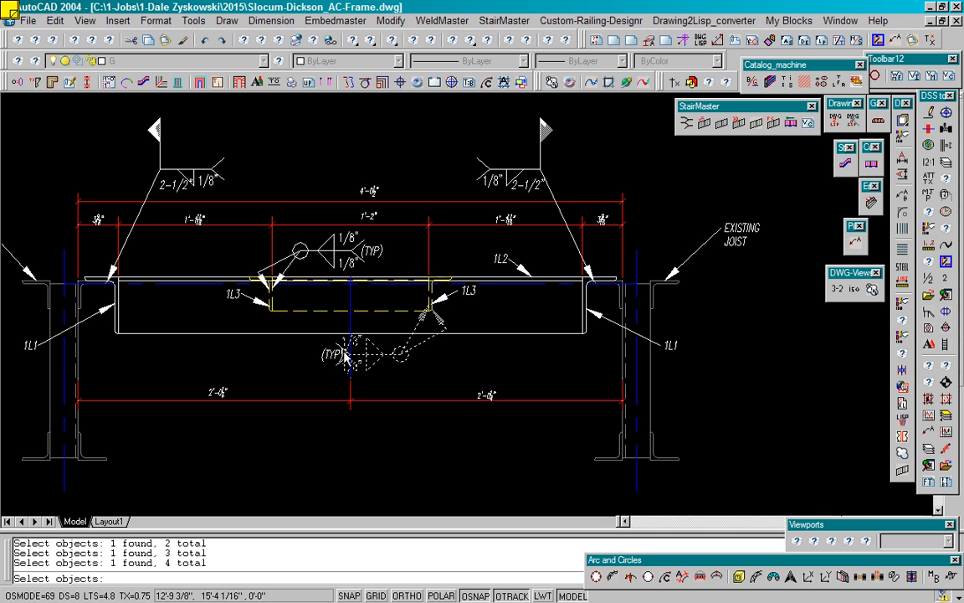
scroll(343, 358, up, 3)
click(351, 353)
click(302, 335)
scroll(286, 310, down, 2)
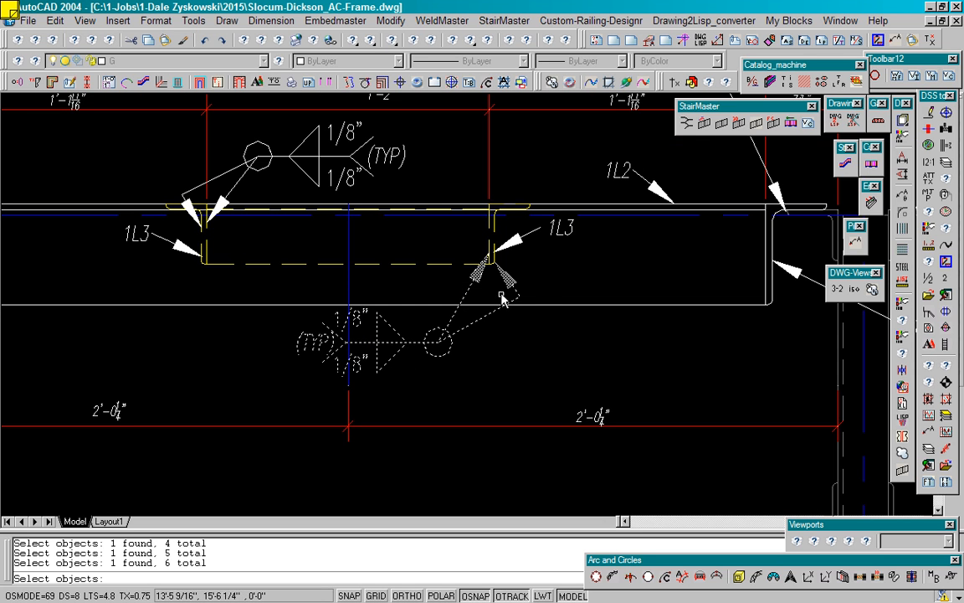
click(516, 250)
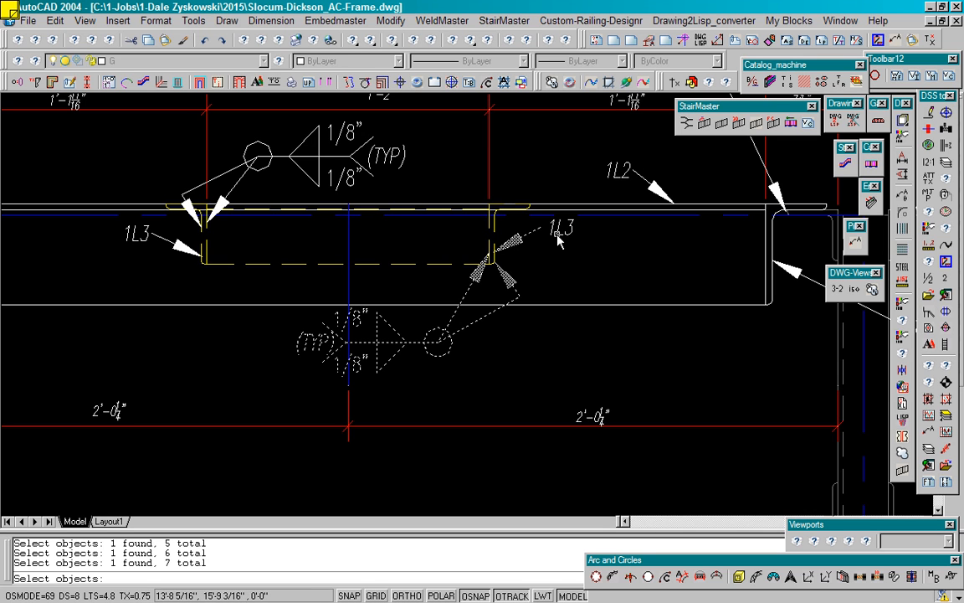
key(Return)
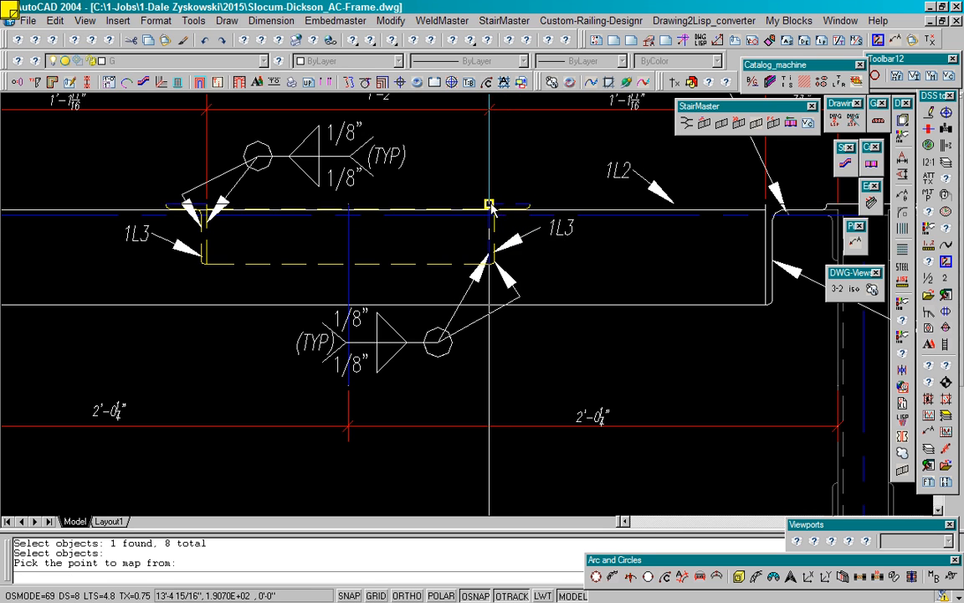
click(490, 209)
Add the upper 1/8" (TYP) weld symbol and left 1L3 label with a new start point, mapping them from the left 1L3 angle's top corner.
text(a)
key(Return)
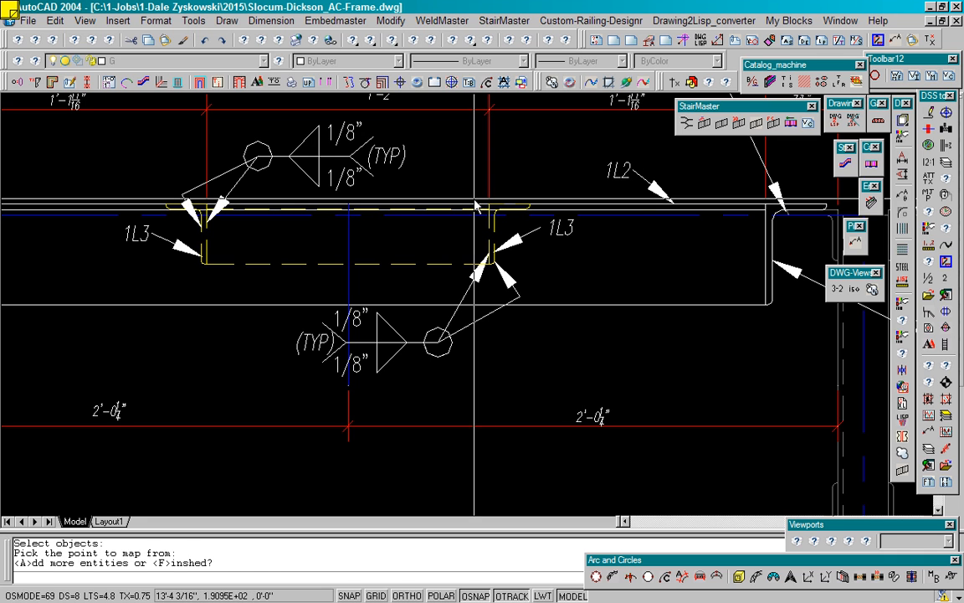
text(s)
key(Return)
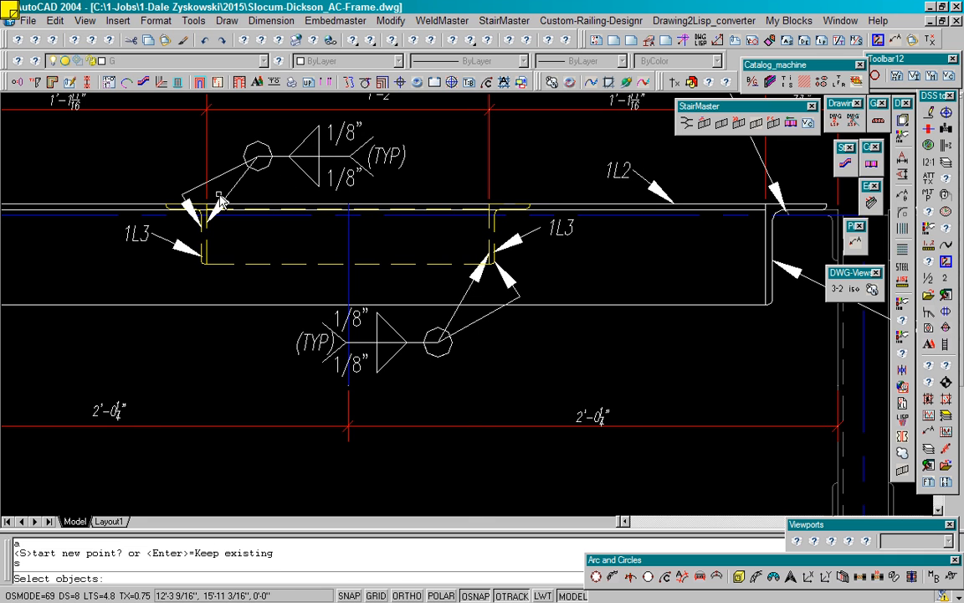
click(200, 203)
click(277, 158)
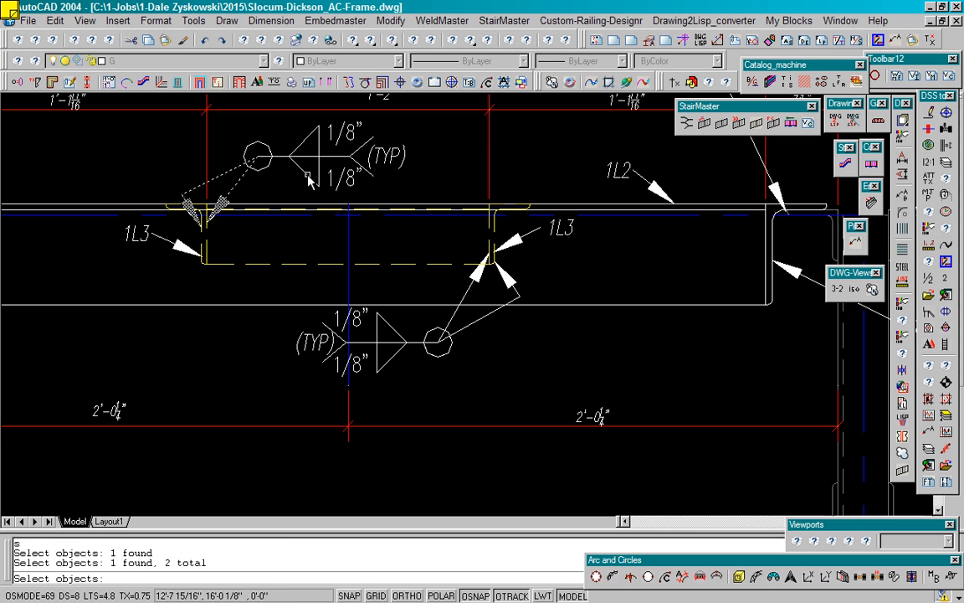
click(292, 142)
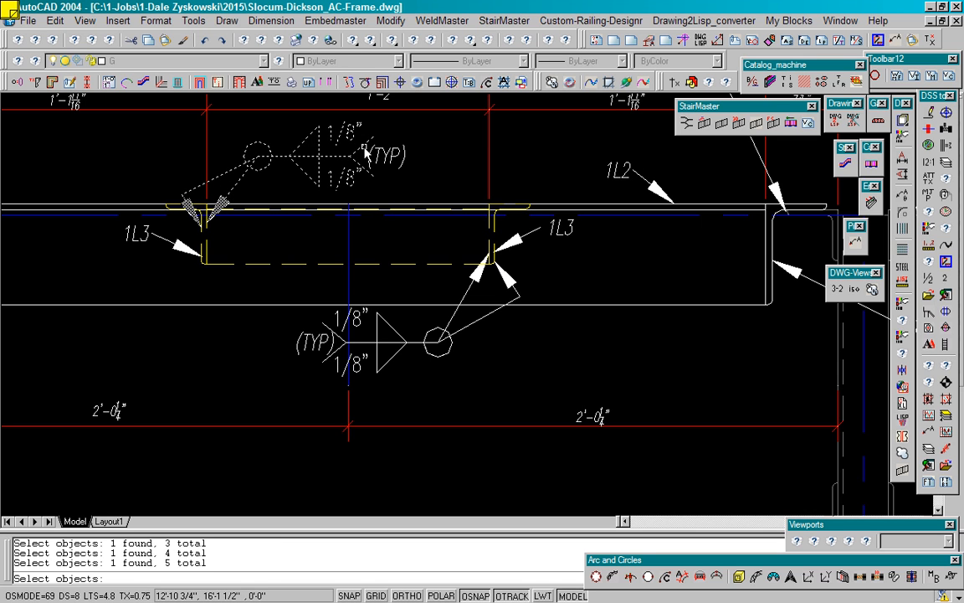
click(164, 236)
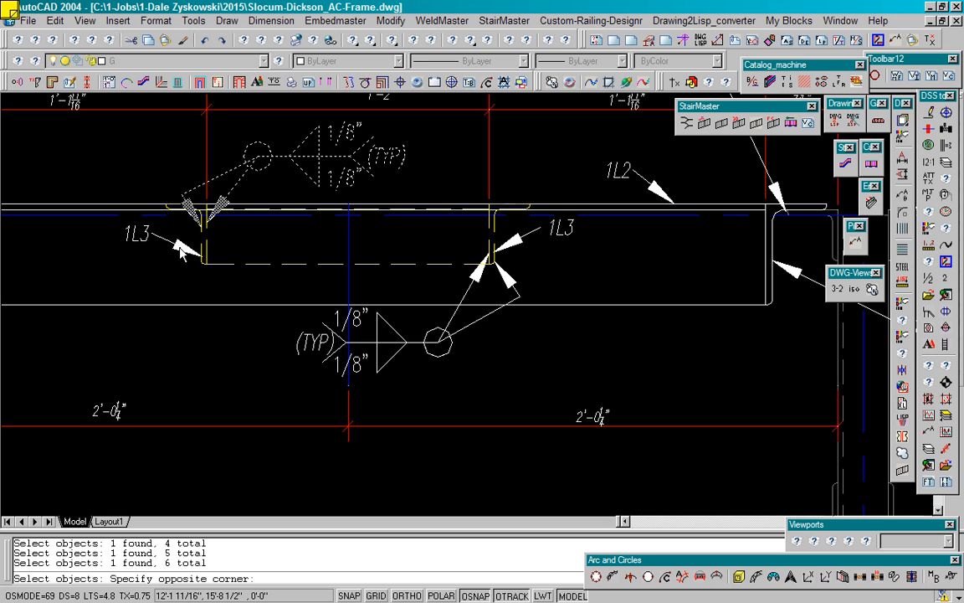
click(138, 216)
click(140, 240)
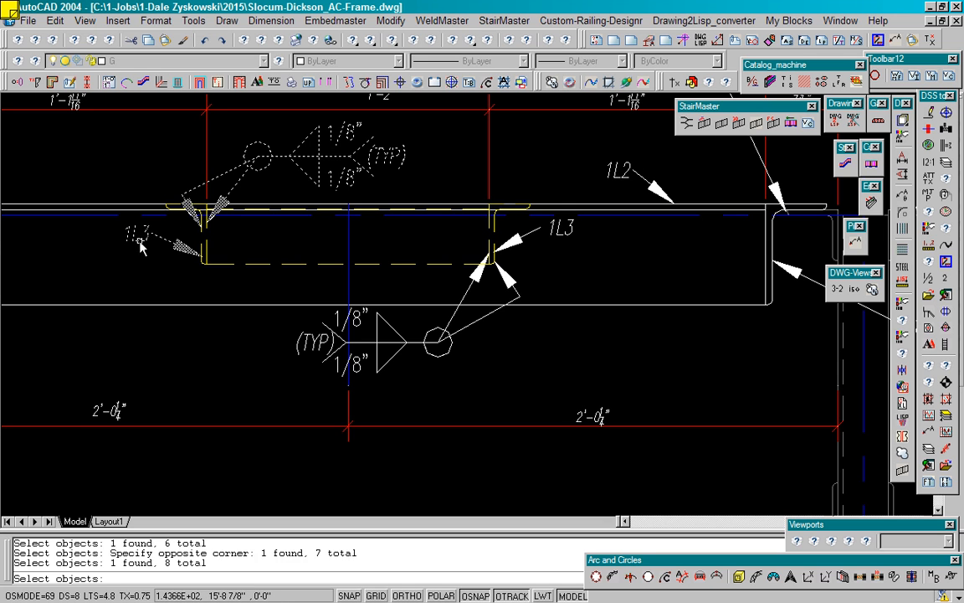
key(Return)
click(205, 206)
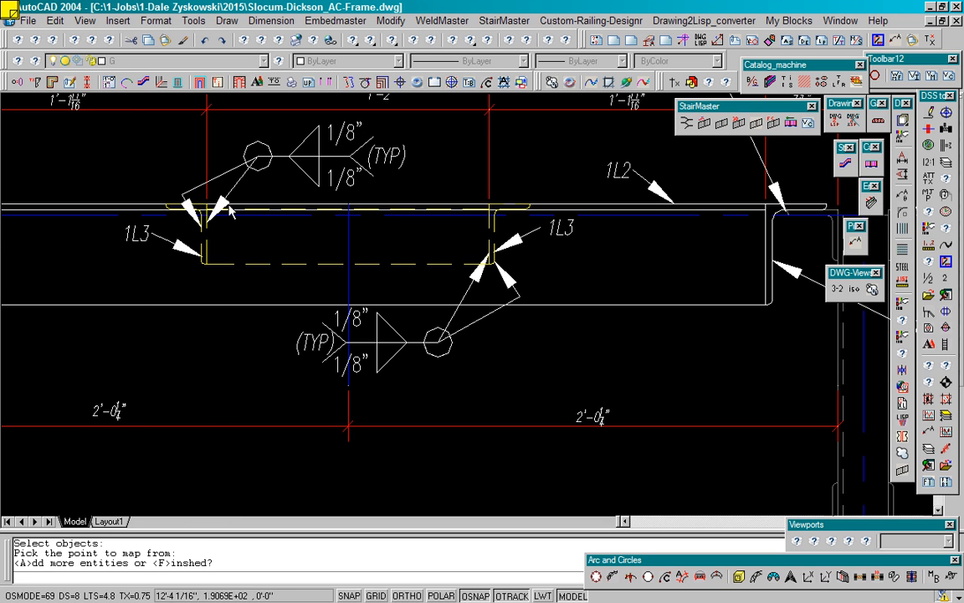
Add the right flagged 2-1/2" weld symbol and the right 1L1 label with a new start point, mapping them from the right 1L1 angle's top corner.
scroll(272, 220, down, 4)
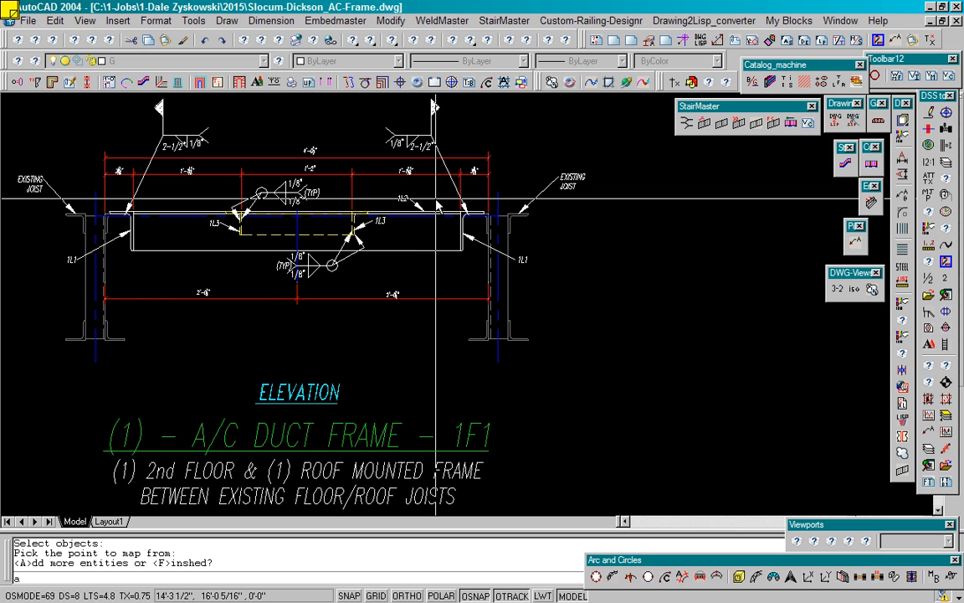
text(a)
key(Return)
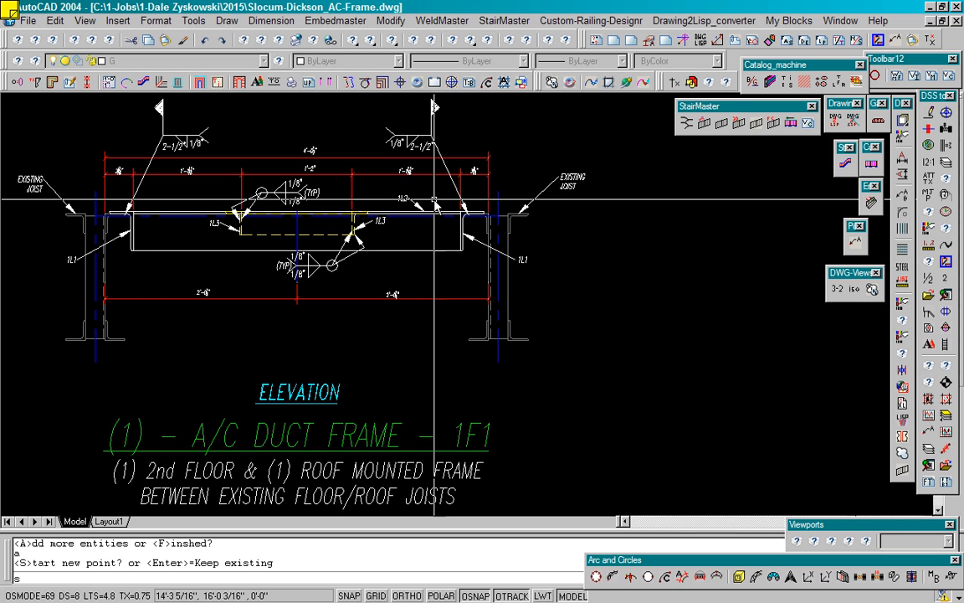
text(s)
key(Return)
click(456, 191)
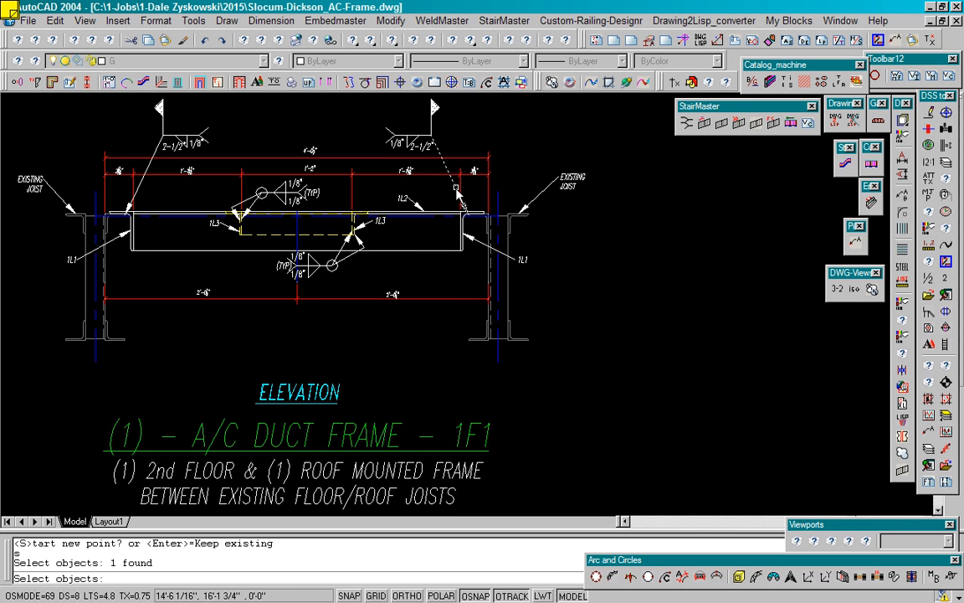
scroll(423, 149, up, 2)
click(413, 143)
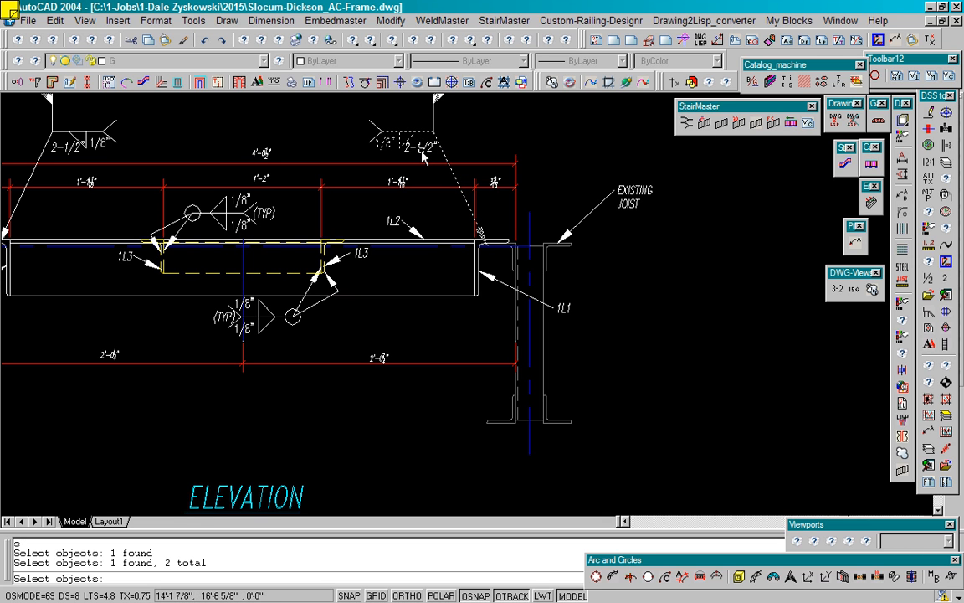
click(374, 143)
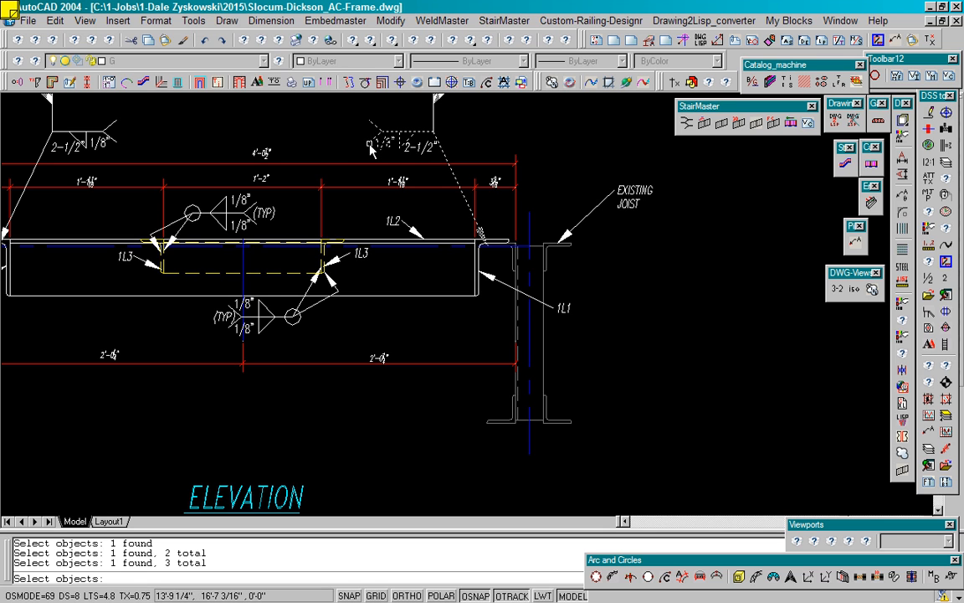
click(415, 133)
click(433, 124)
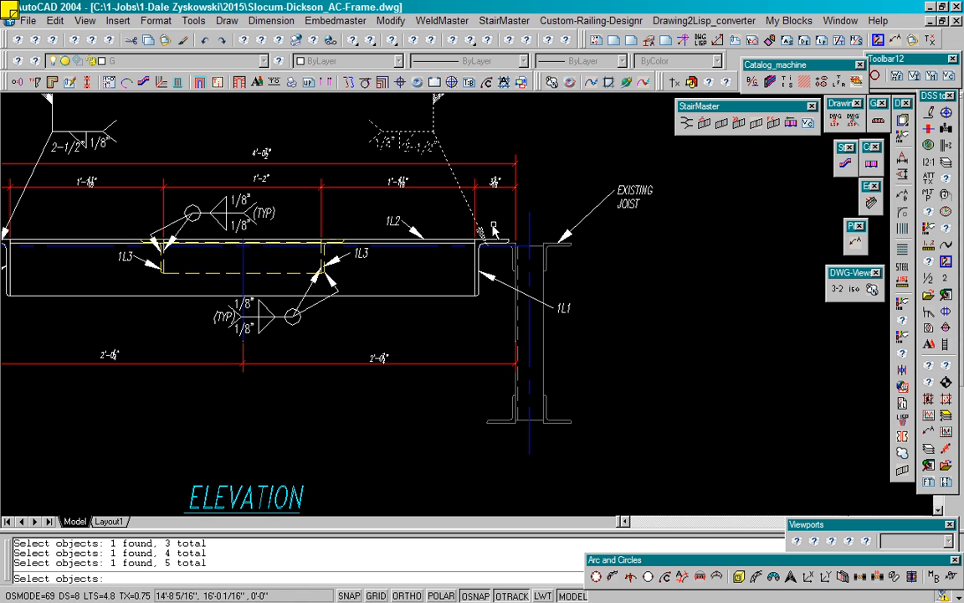
click(504, 283)
click(563, 309)
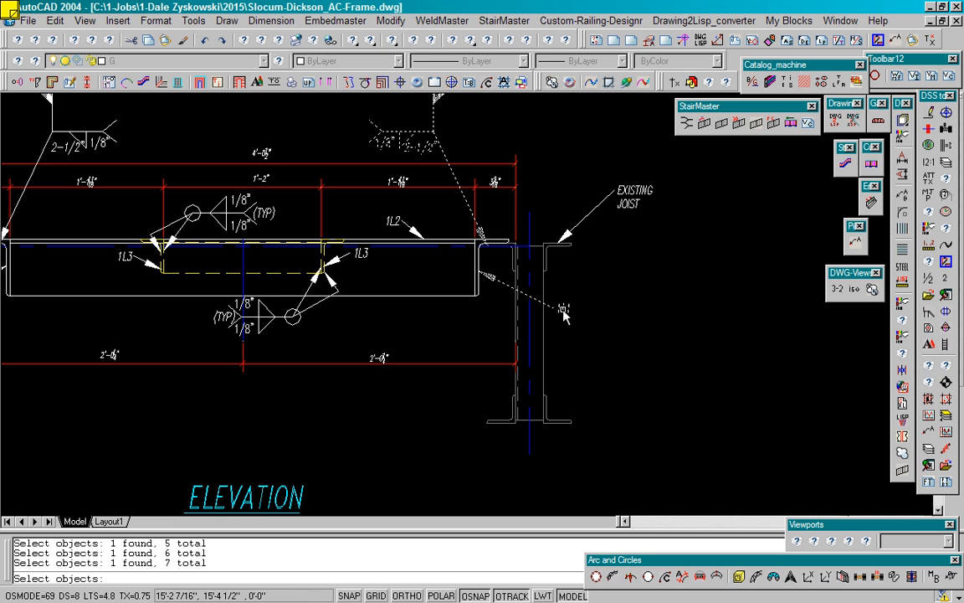
key(Return)
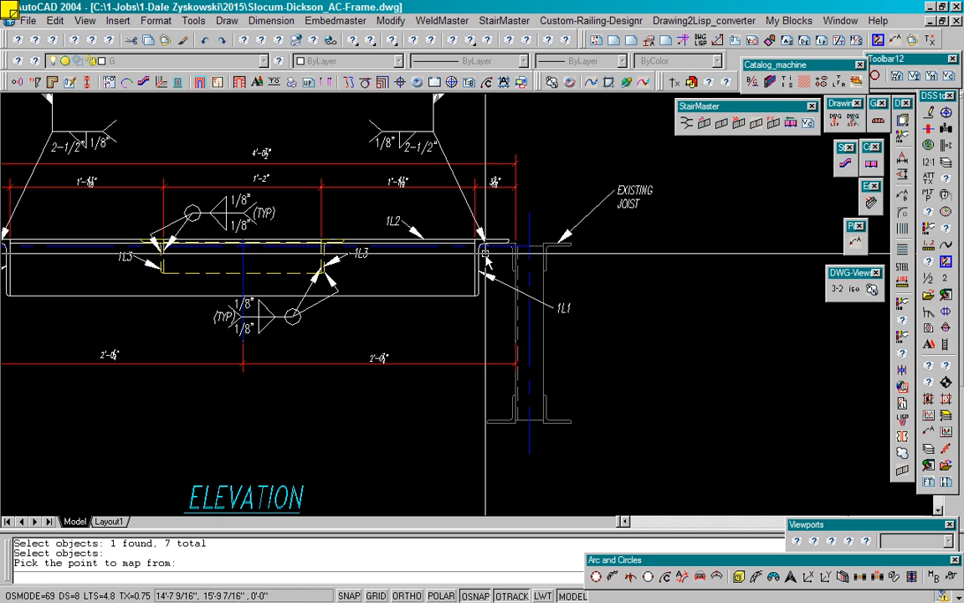
scroll(489, 263, up, 3)
click(470, 237)
Add the left flagged 2-1/2" weld symbol and left 1L1 label with a new start point, mapping them from the left 1L1 angle's top corner.
scroll(490, 244, down, 5)
text(a)
key(Return)
text(s)
key(Return)
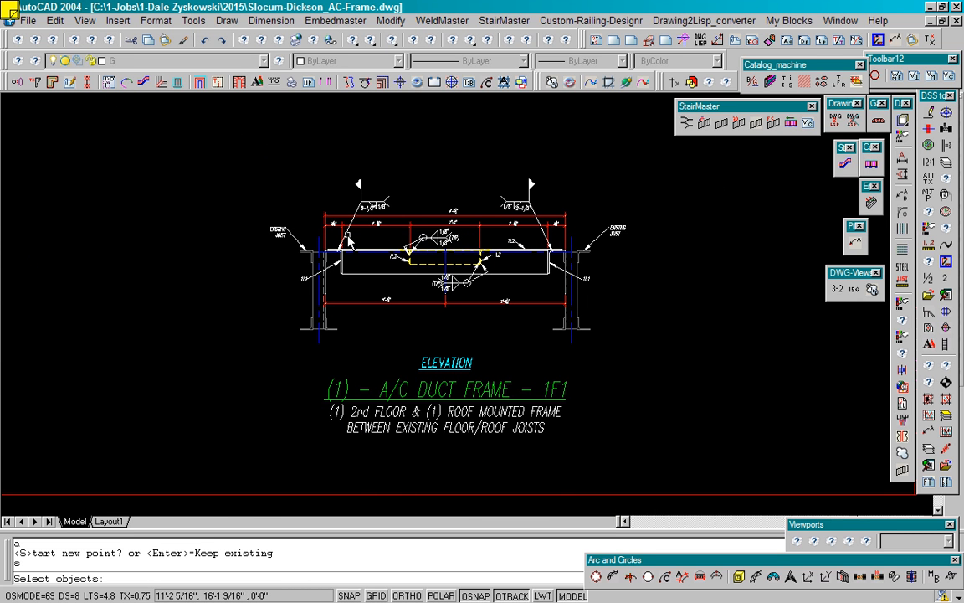
click(349, 242)
scroll(373, 211, up, 4)
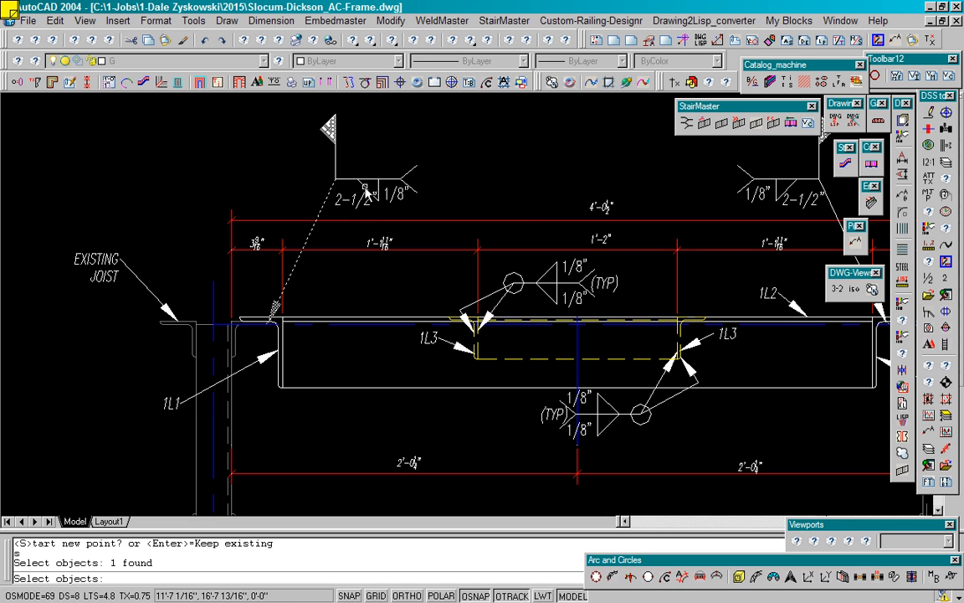
click(365, 191)
click(410, 174)
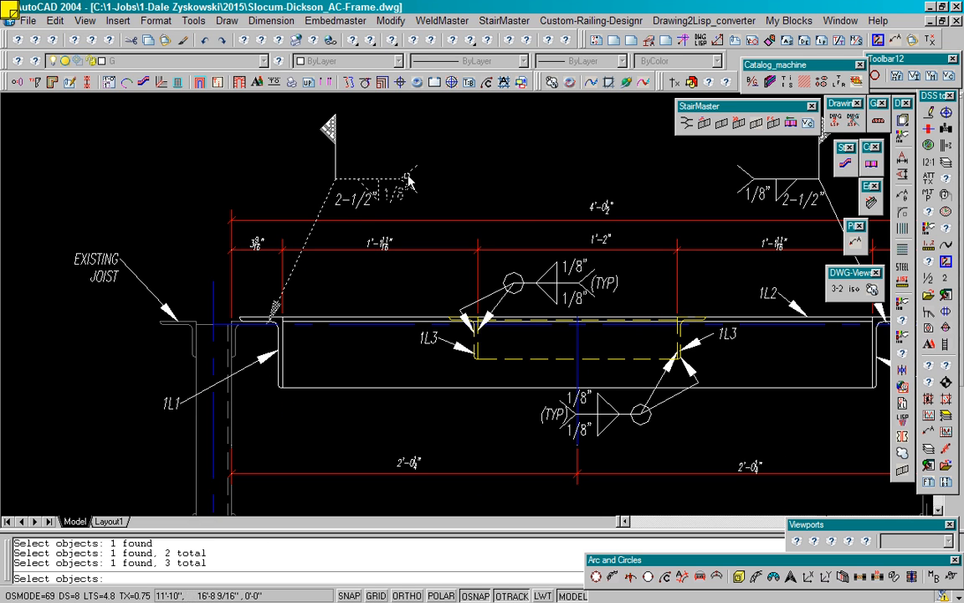
click(341, 176)
click(335, 167)
click(246, 368)
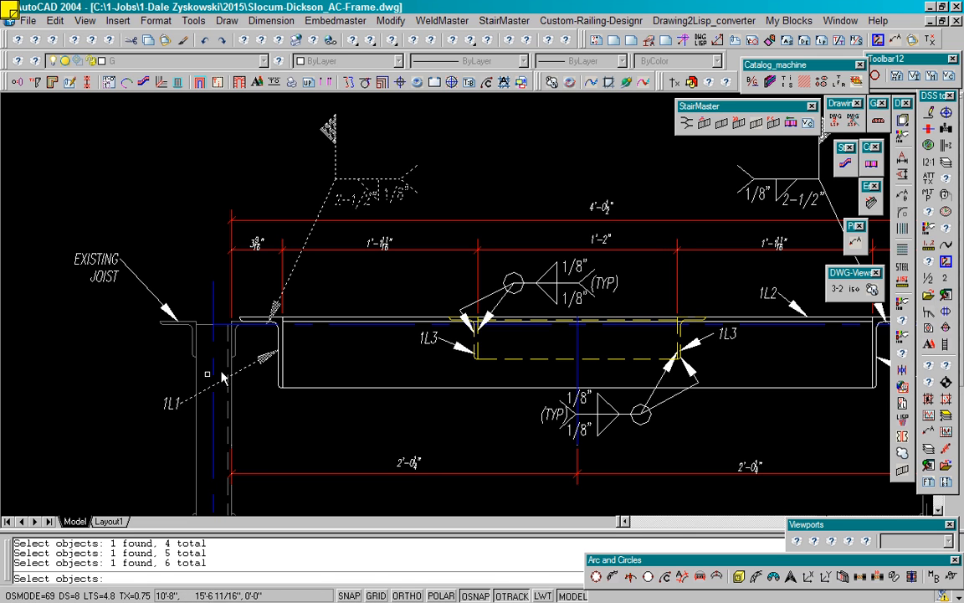
click(173, 404)
key(Return)
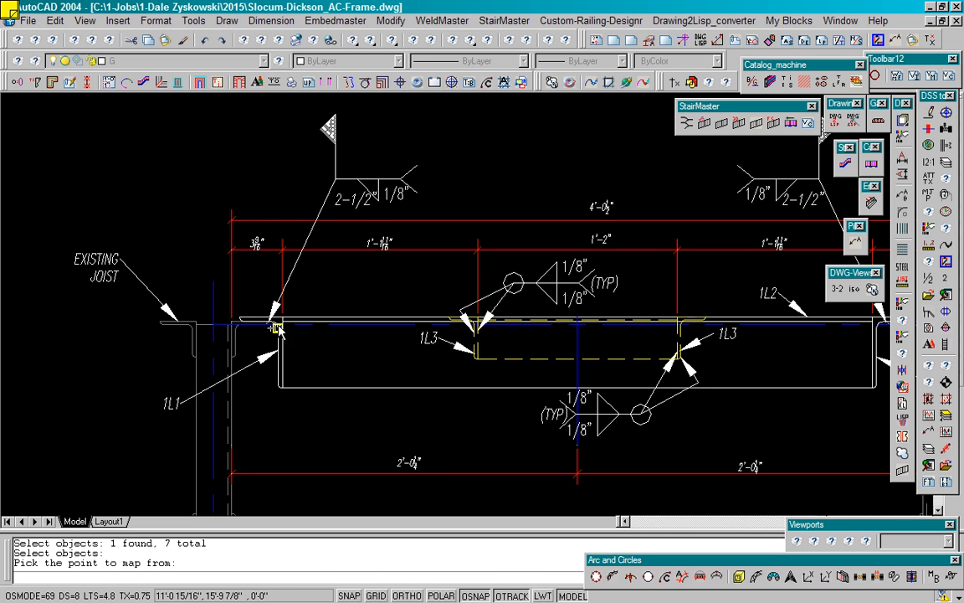
click(279, 322)
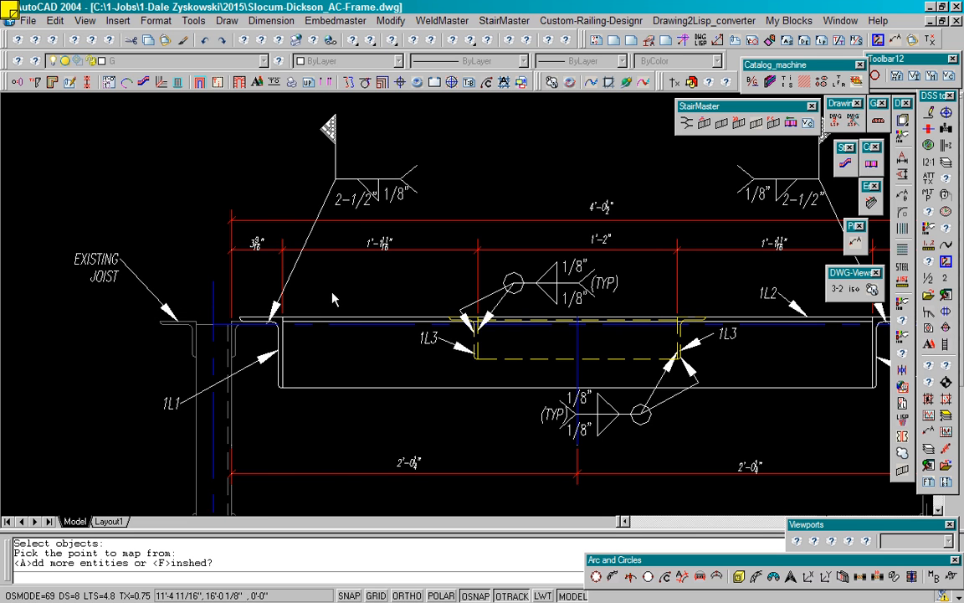
Add all eight dimensions above and below the frame to the conversion with a new start point.
scroll(331, 274, down, 2)
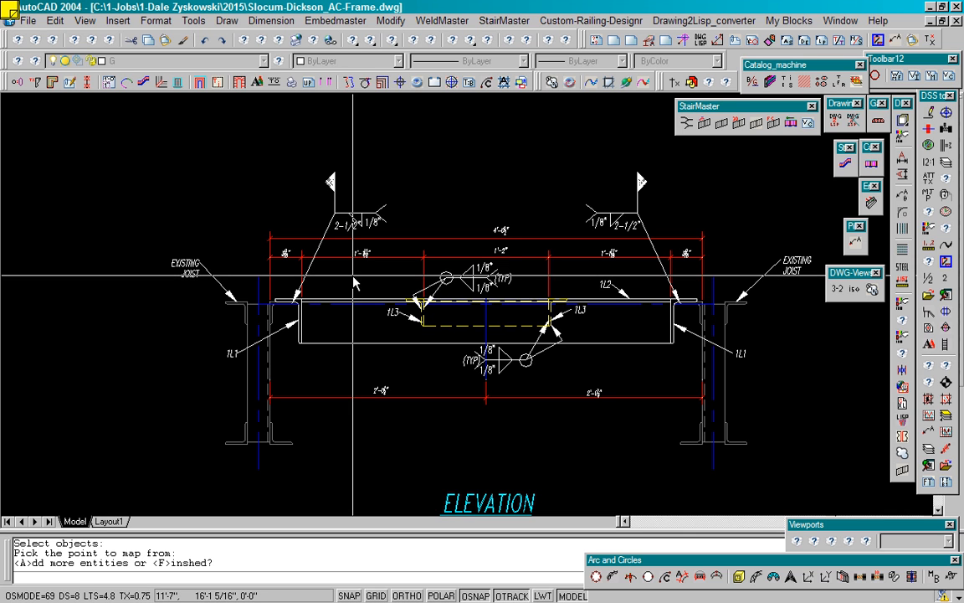
text(a)
key(Return)
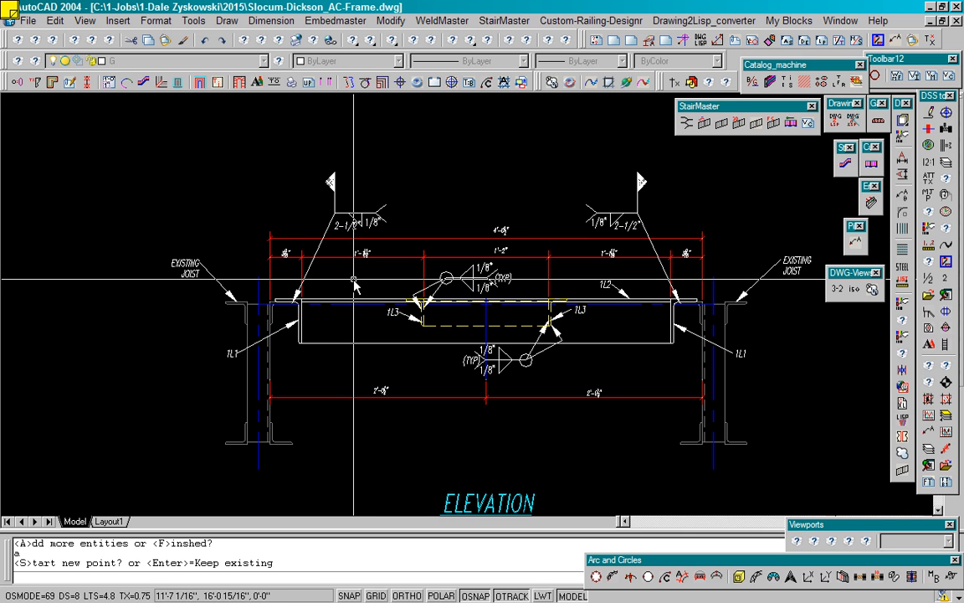
text(s)
key(Return)
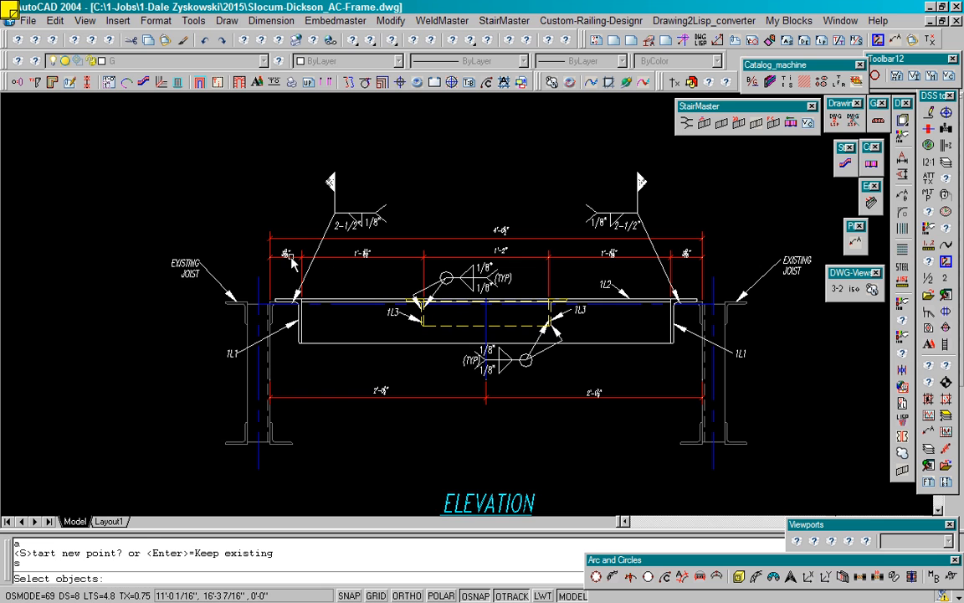
click(288, 257)
click(335, 258)
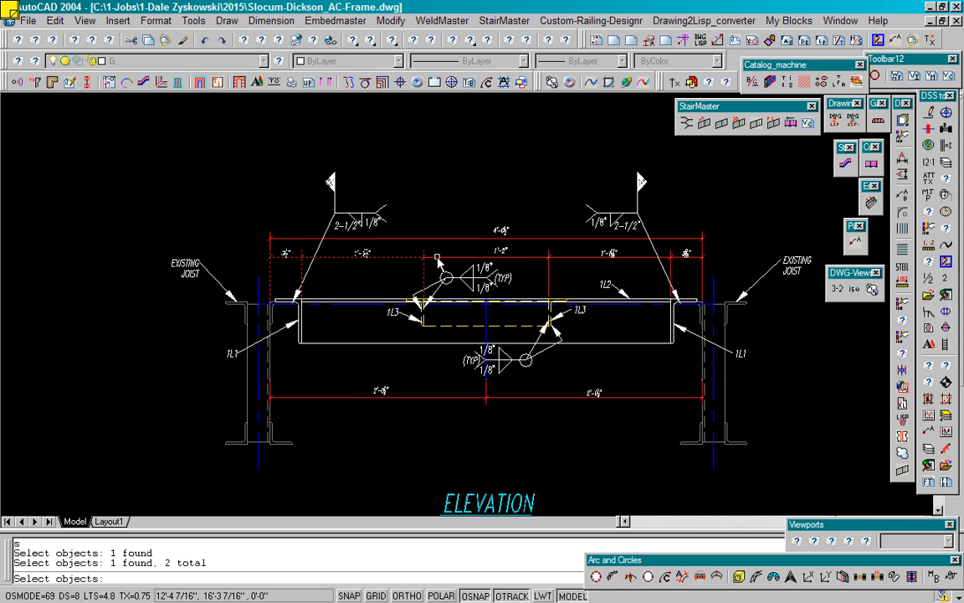
click(548, 258)
click(601, 256)
click(685, 252)
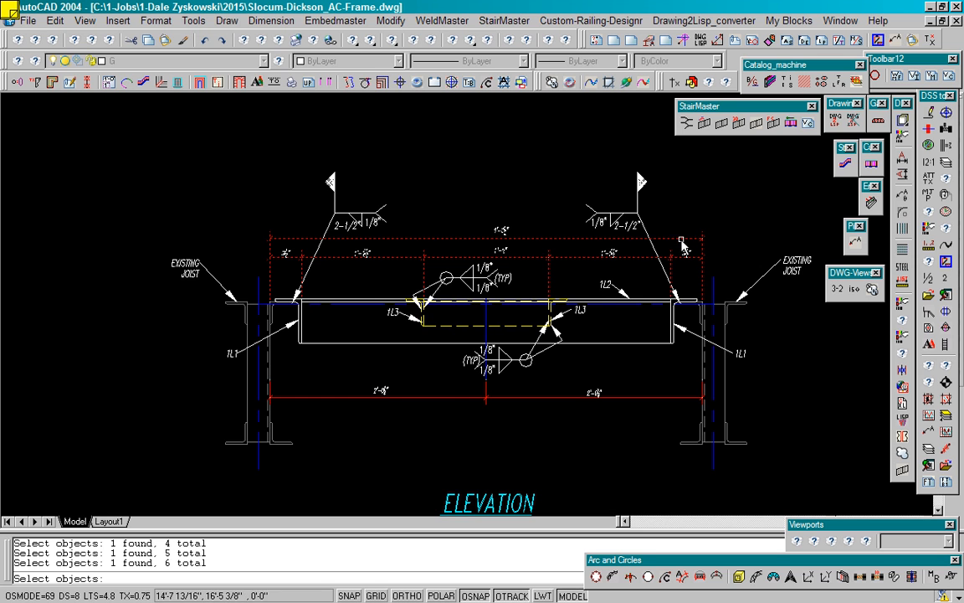
click(439, 398)
click(508, 400)
key(Return)
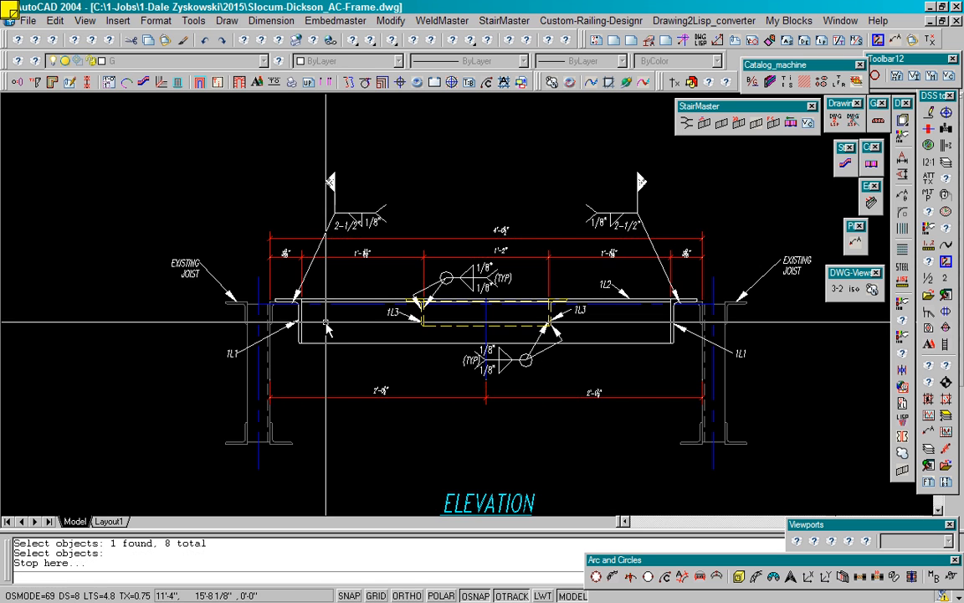
Work through the dimension mapping stops with picks beside the left joist's top inner angle.
scroll(326, 328, up, 4)
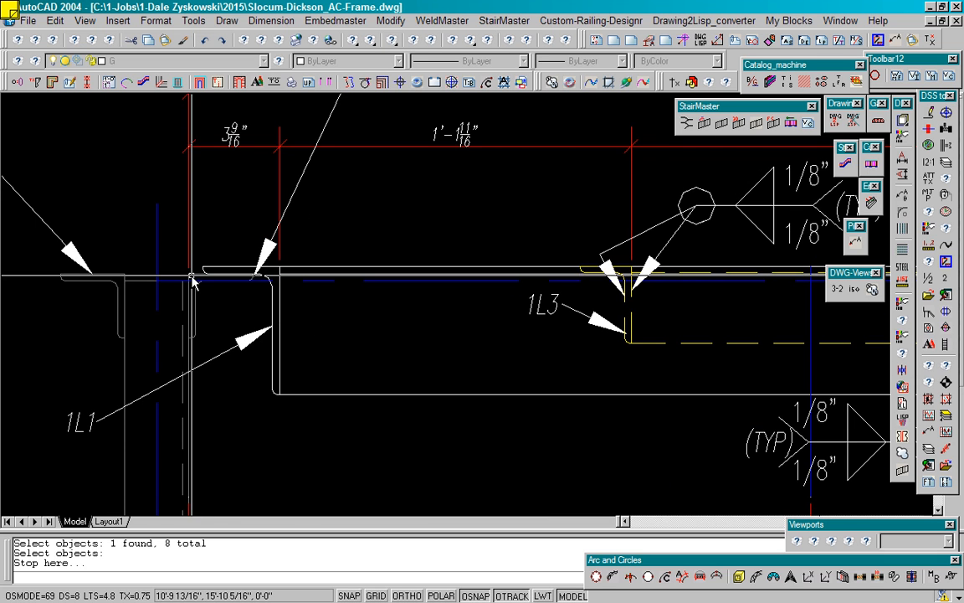
click(223, 309)
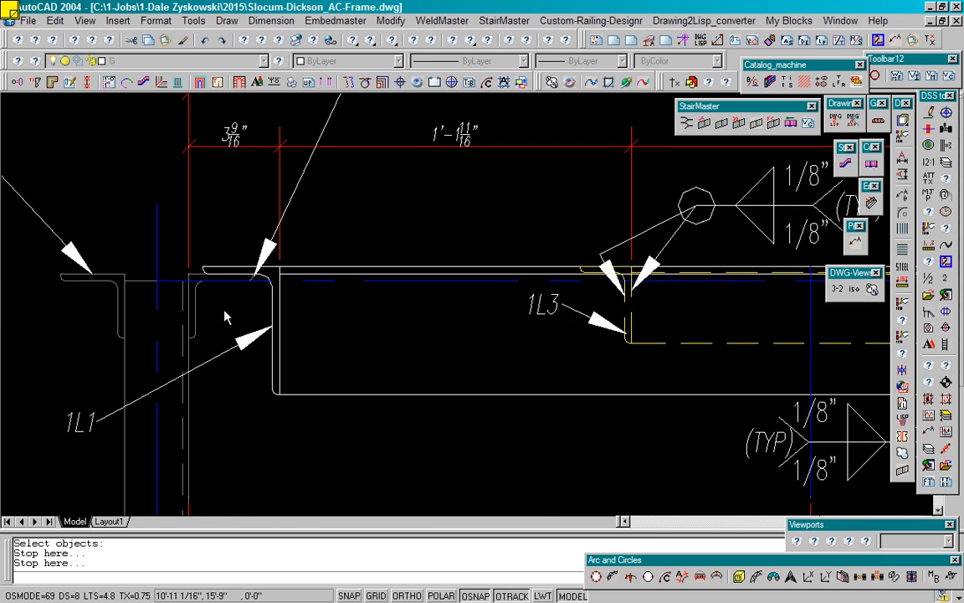
click(224, 309)
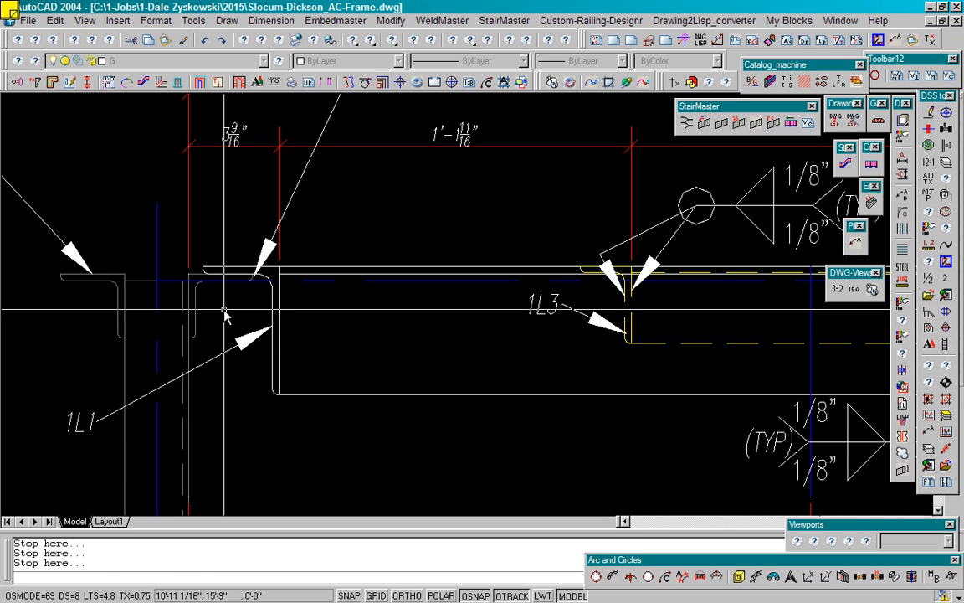
click(224, 311)
Finish adding entities and run the converter with Finalize enabled to write the code file.
scroll(226, 313, down, 8)
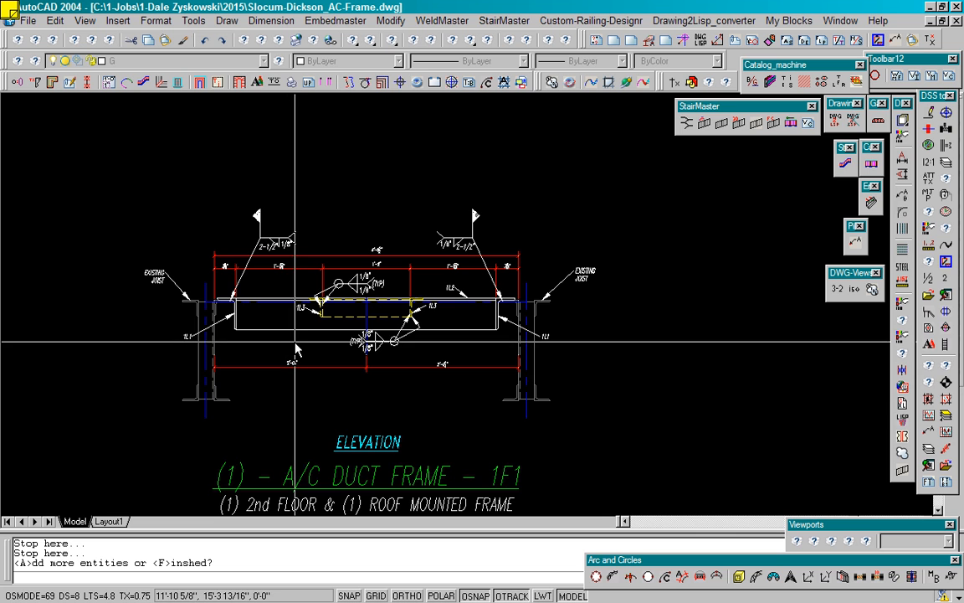
scroll(302, 341, down, 3)
scroll(303, 359, up, 2)
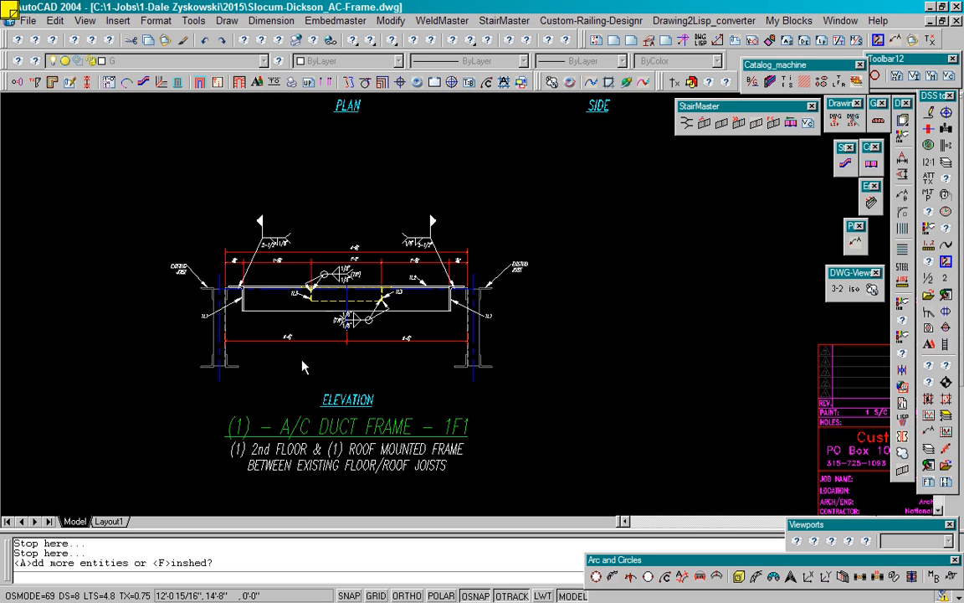
text(f)
key(Return)
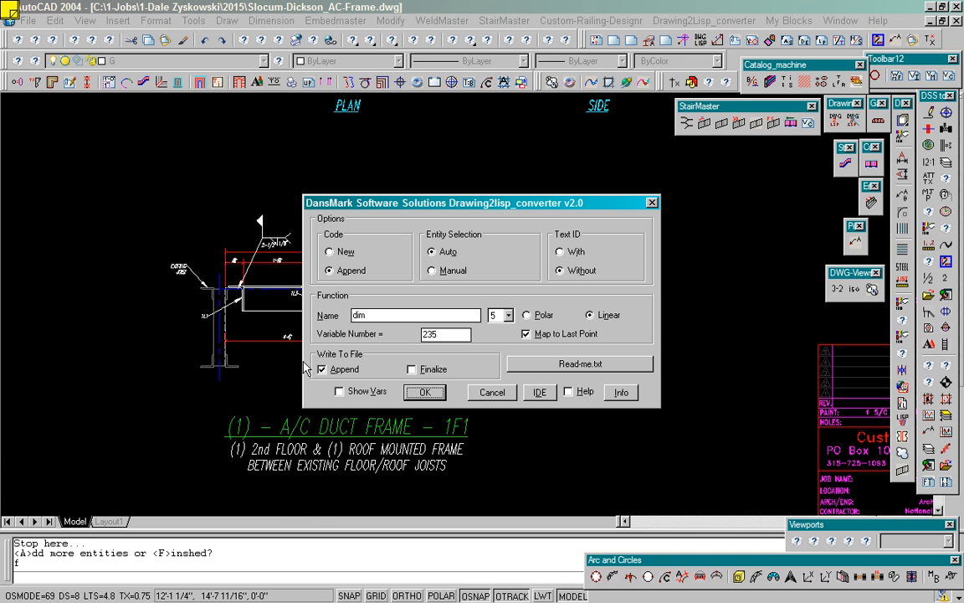
click(414, 369)
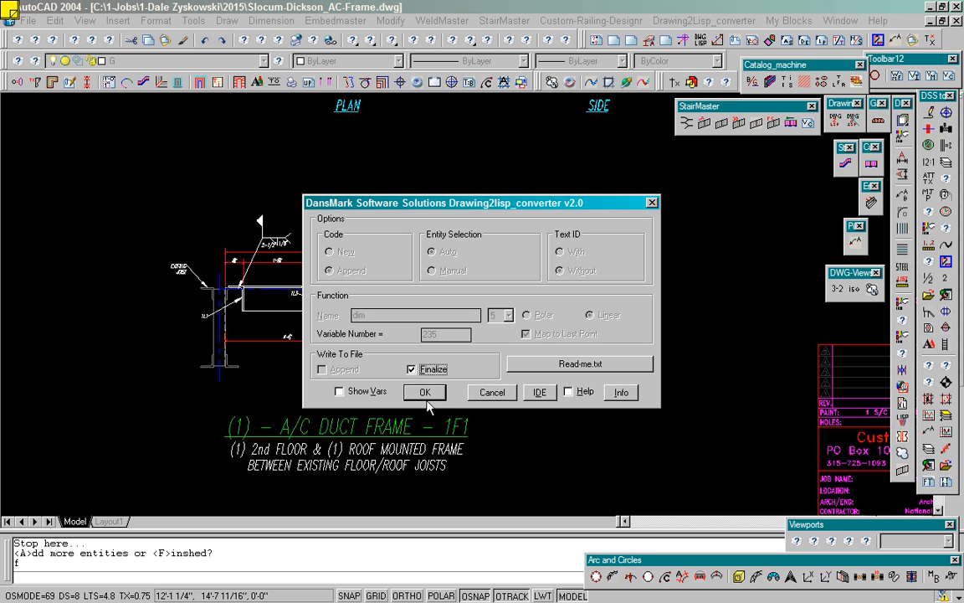
click(424, 393)
Revert the D2LC_Sample-Code.lsp buffer to its disk contents in Visual LISP and format the code.
click(483, 320)
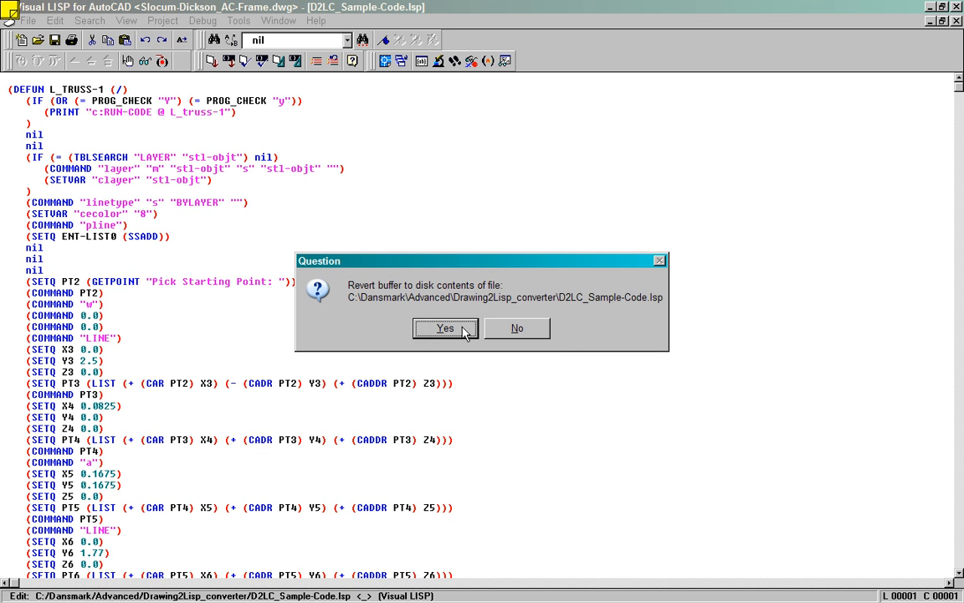
click(444, 328)
click(279, 61)
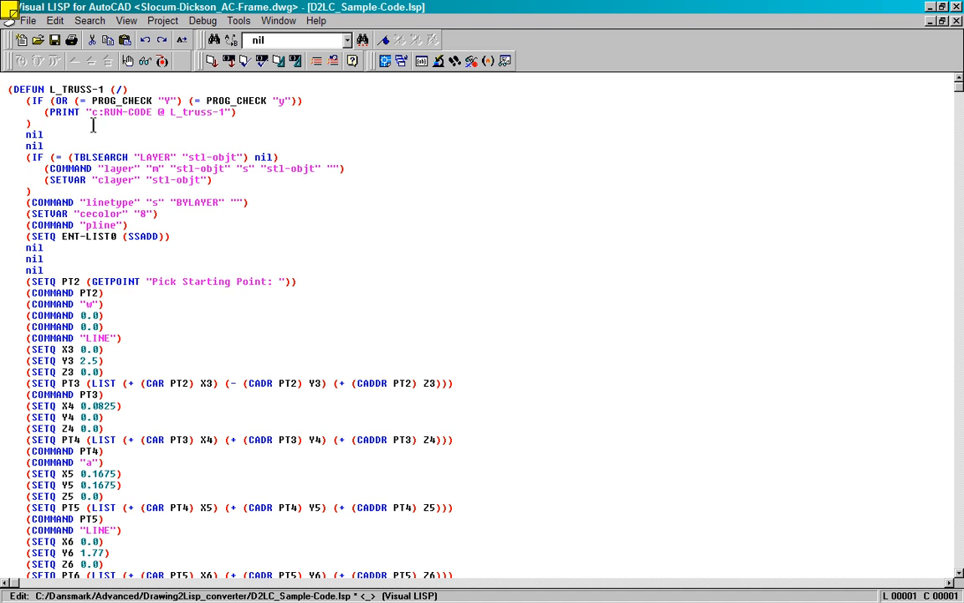
Search the current file for the next indented nil line, using the first nil line in L_TRUSS-1 as the search text.
drag(44, 134, 10, 134)
key(alt+s)
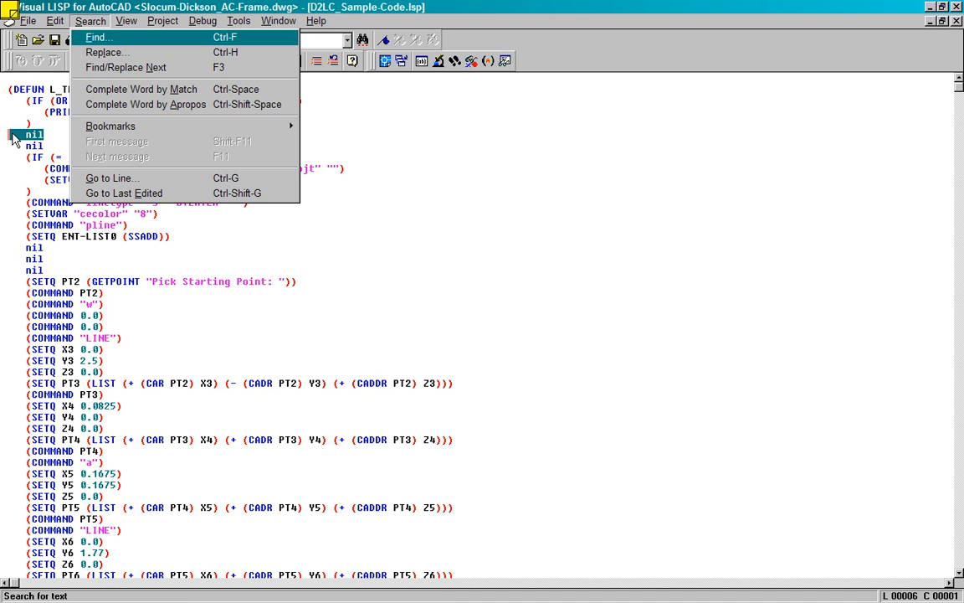
key(r)
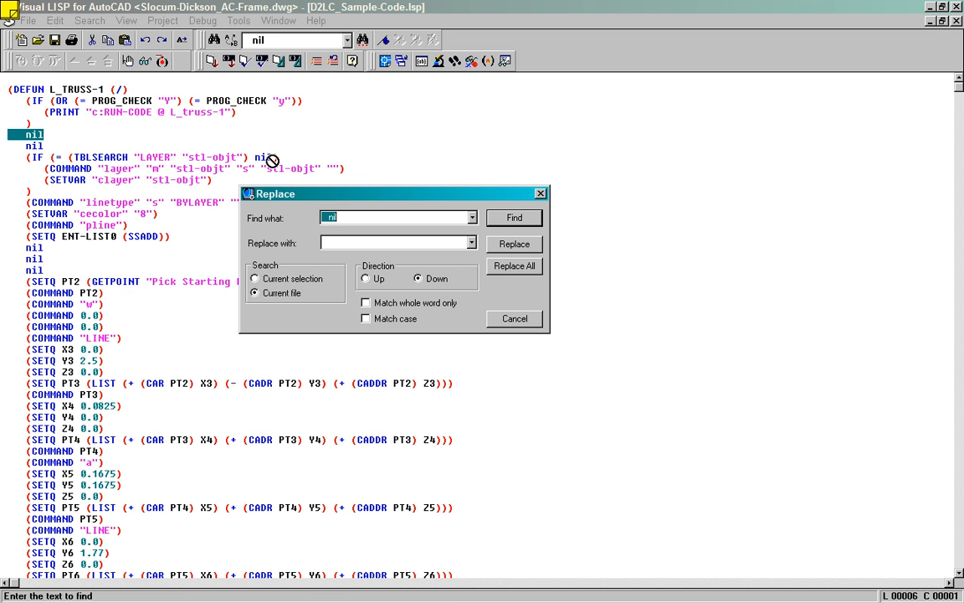
click(514, 217)
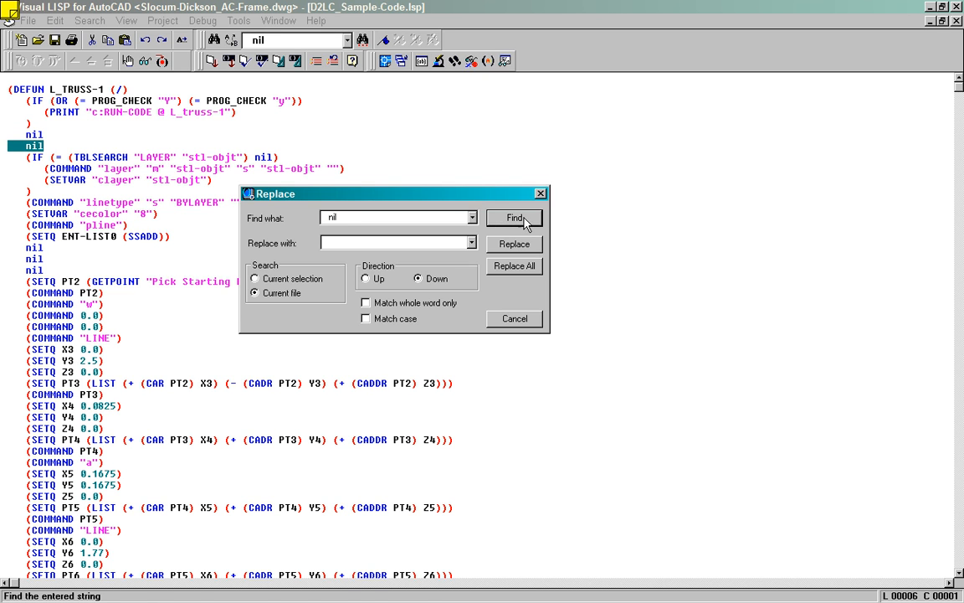
click(514, 318)
drag(52, 144, 1, 128)
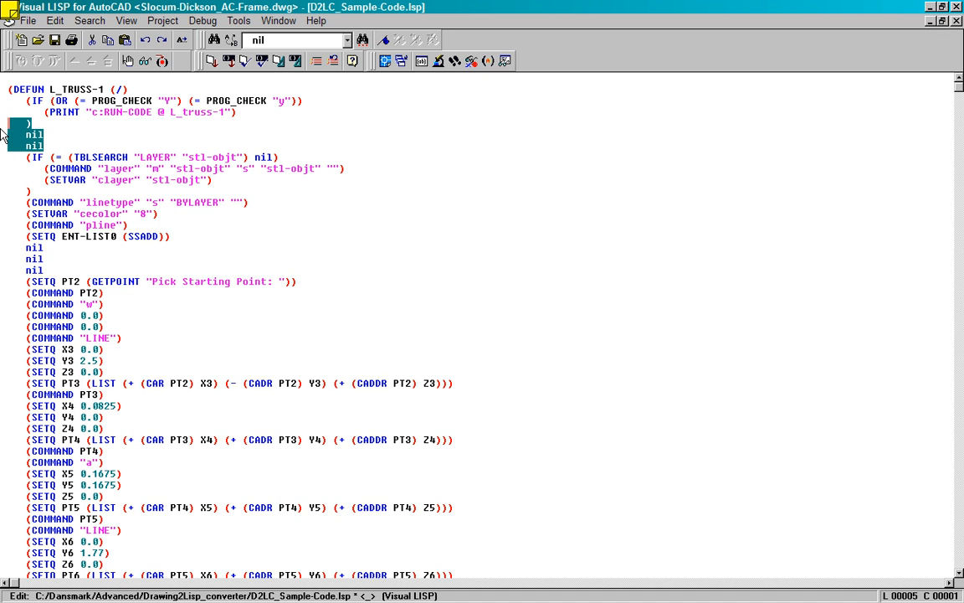
key(Delete)
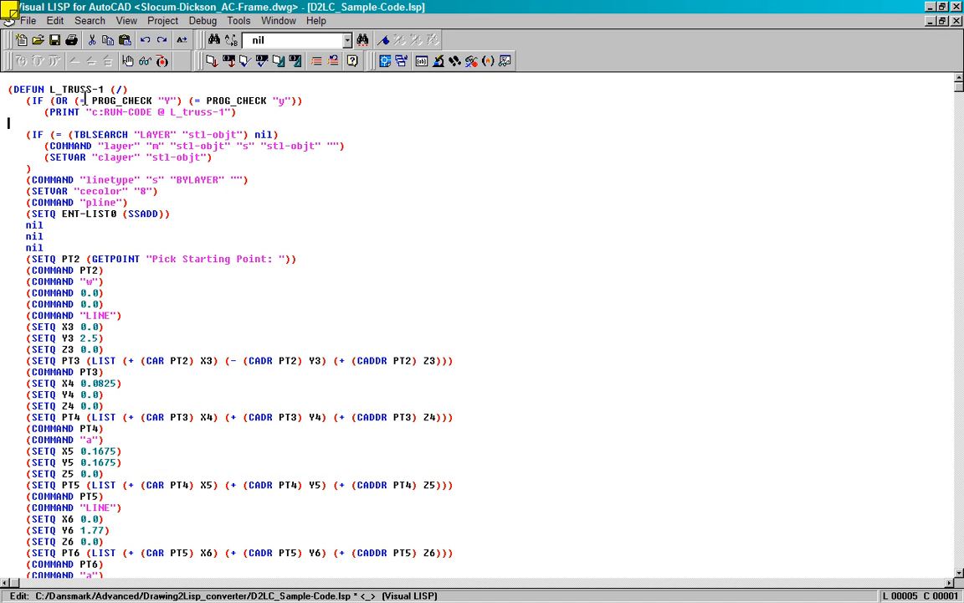
click(145, 39)
Delete the two nil lines above the stl-objt layer check and the three before the PT2 assignment in L_TRUSS-1.
drag(45, 145, 4, 139)
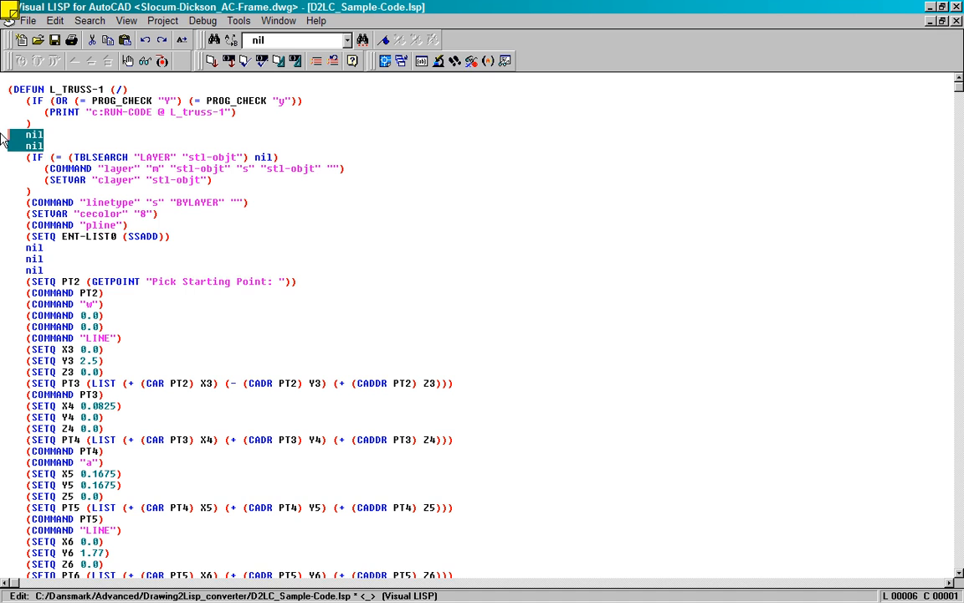
key(Delete)
key(BackSpace)
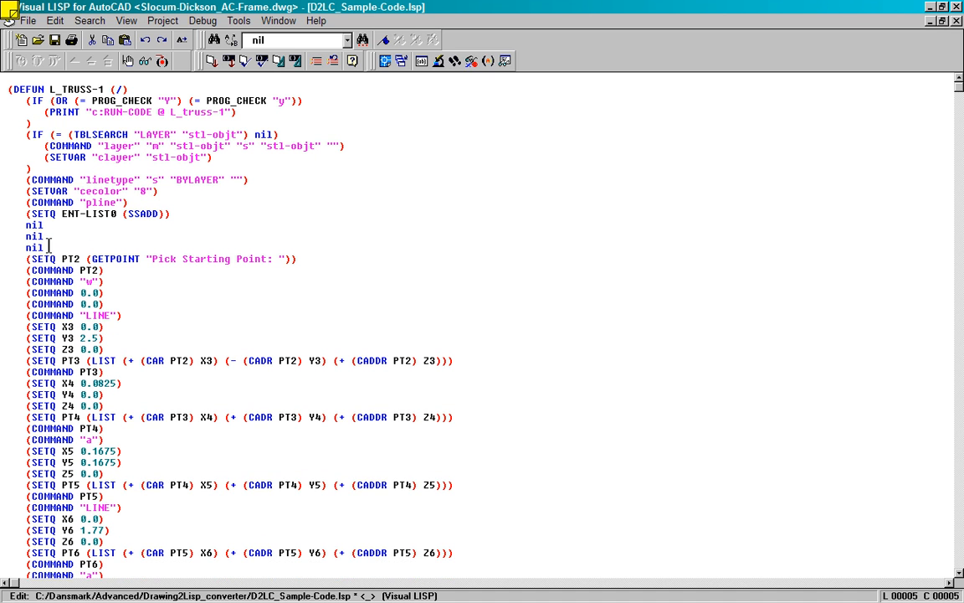
drag(48, 246, 4, 226)
key(Delete)
key(BackSpace)
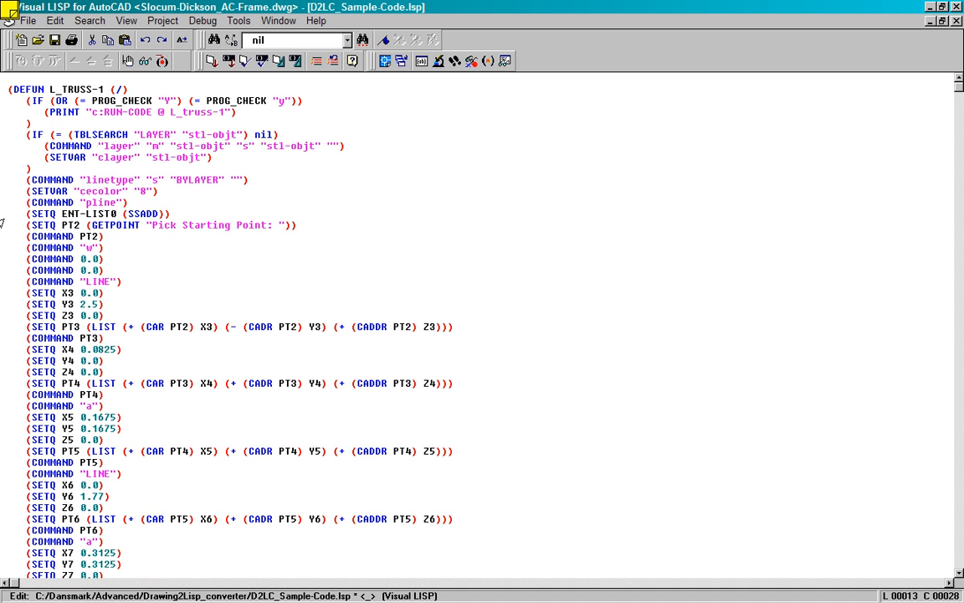
Find and delete the two nil lines at the start of the R_TRUSS-2 function, closing up the blank lines.
key(alt+s)
key(n)
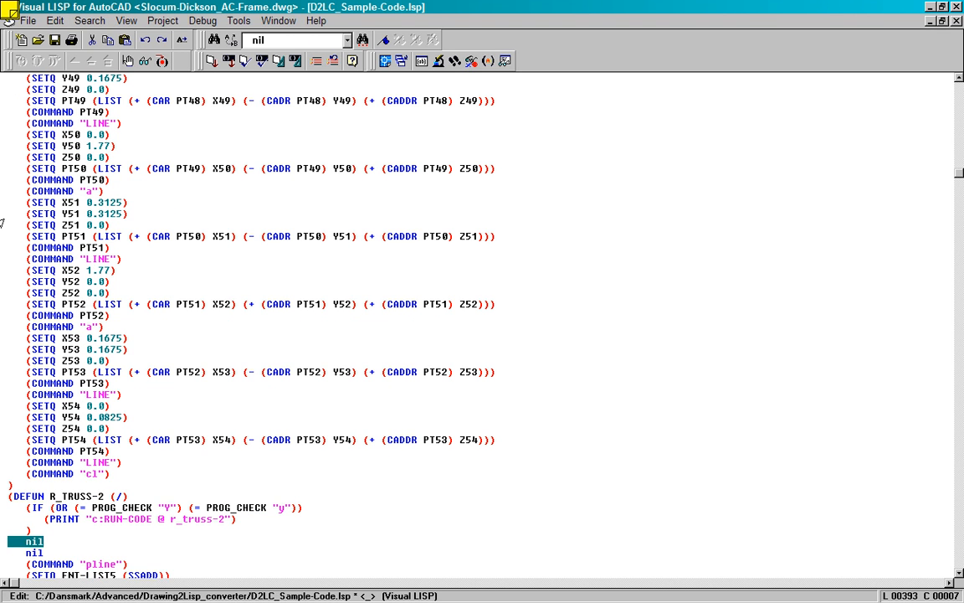
key(Delete)
key(BackSpace)
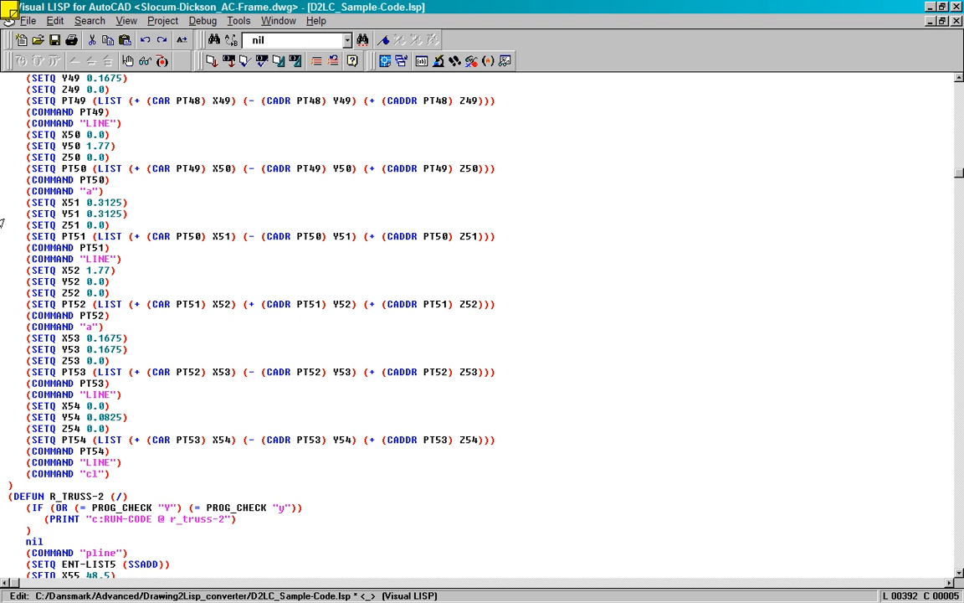
key(alt+s)
key(n)
key(Delete)
key(BackSpace)
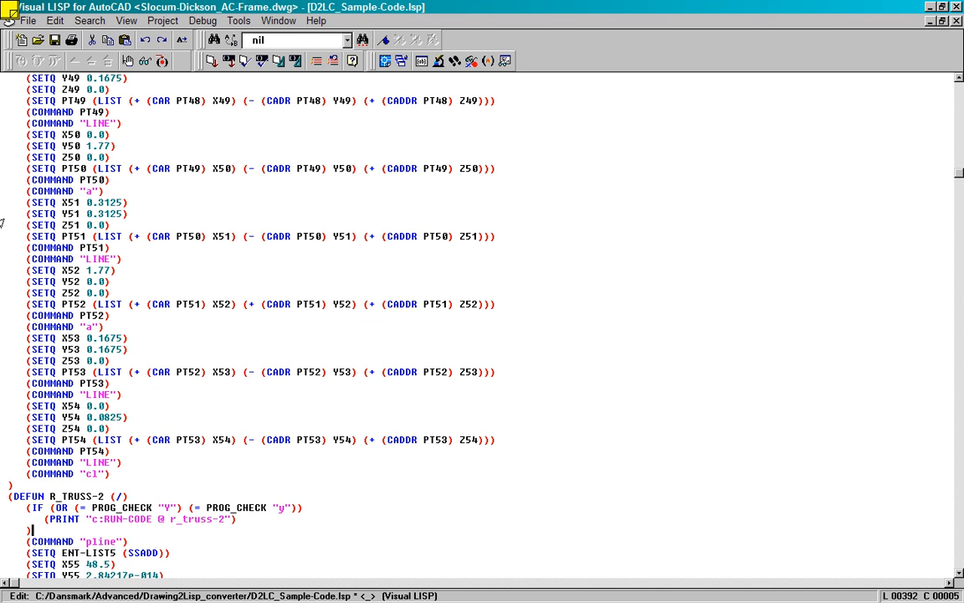
Find the block of nil lines at the start of the DIM-5 function and delete the whole block.
key(alt+s)
key(n)
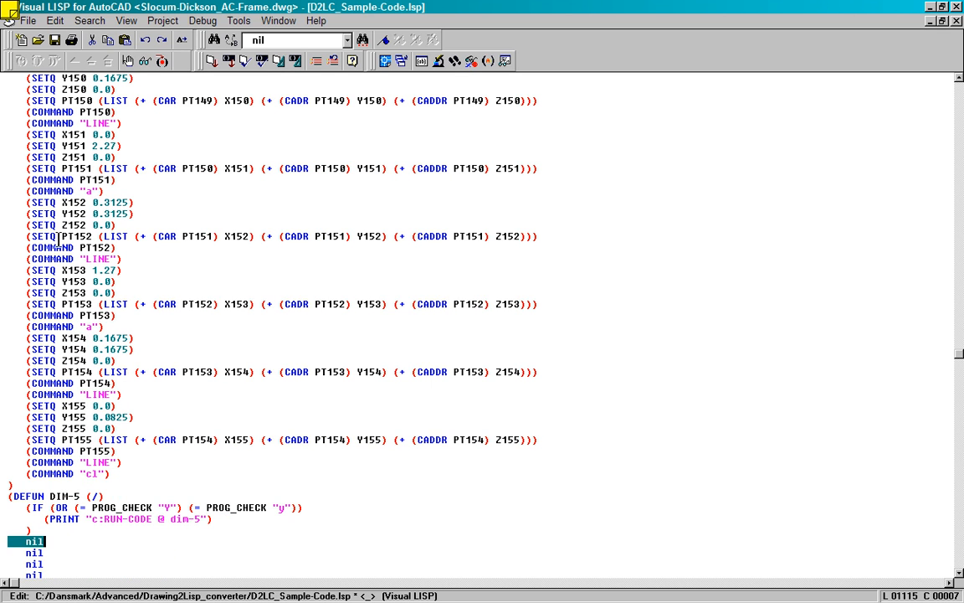
scroll(167, 268, down, 10)
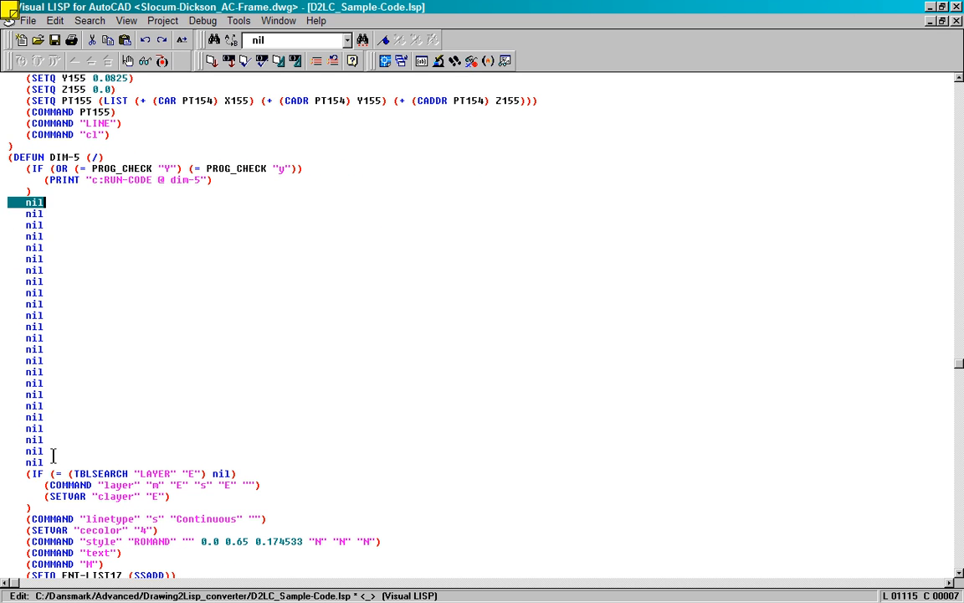
shift+click(43, 460)
key(Delete)
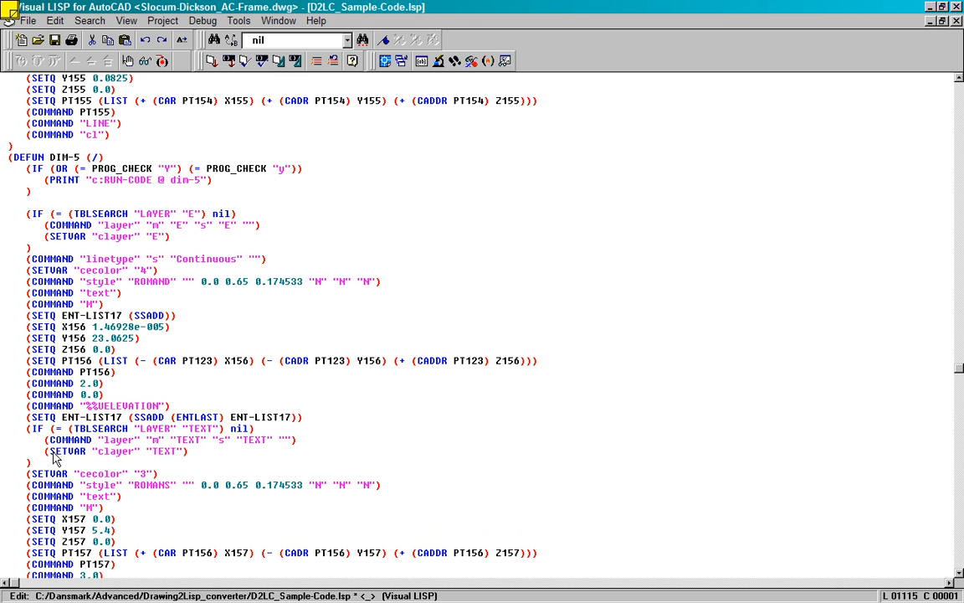
Close up the blank line in DIM-5, and find and delete the nil line above the X170 assignment.
key(BackSpace)
key(alt+s)
key(n)
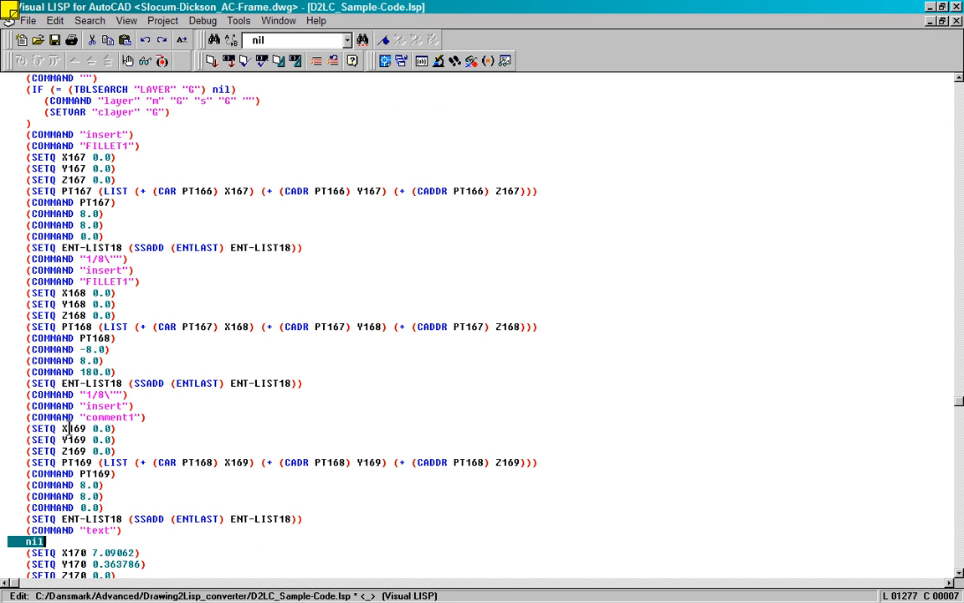
key(Delete)
key(BackSpace)
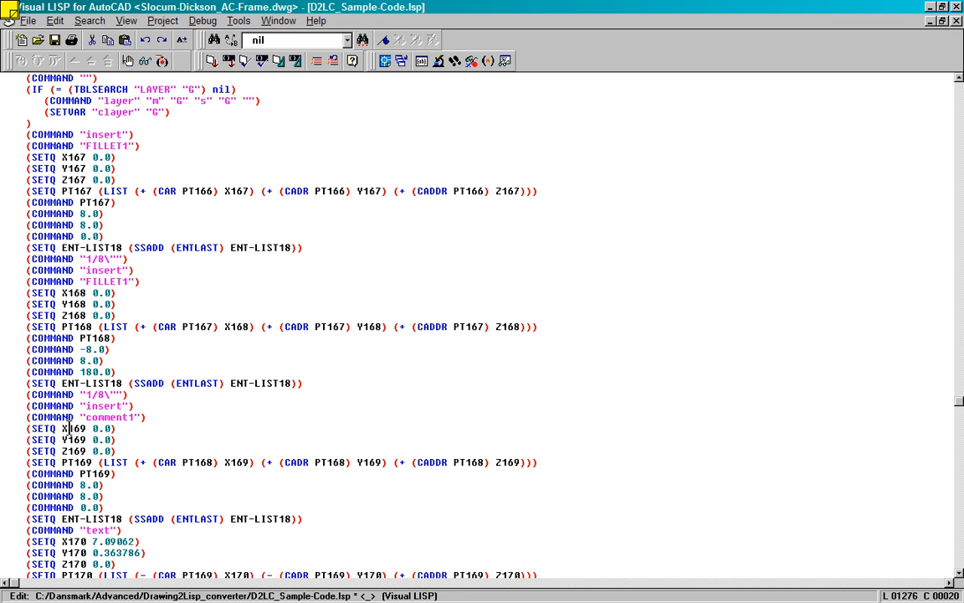
Find and delete the next two nil lines, ending with the one above the X195 assignment.
key(alt+s)
key(n)
key(Delete)
key(BackSpace)
key(alt+s)
key(n)
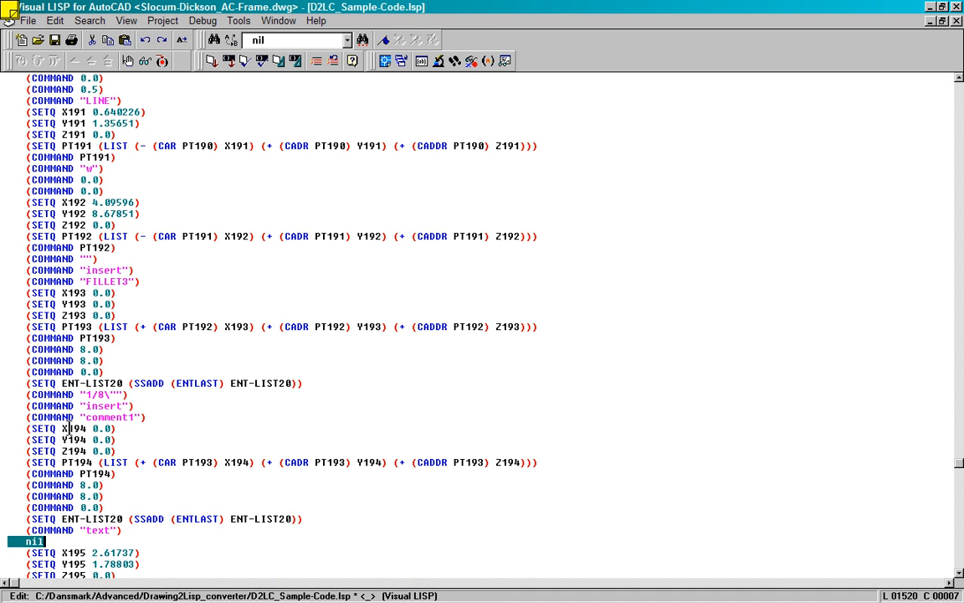
key(Delete)
key(BackSpace)
Find and delete the nil line above the X206 assignment, and search for any remaining nil lines.
key(alt+s)
key(n)
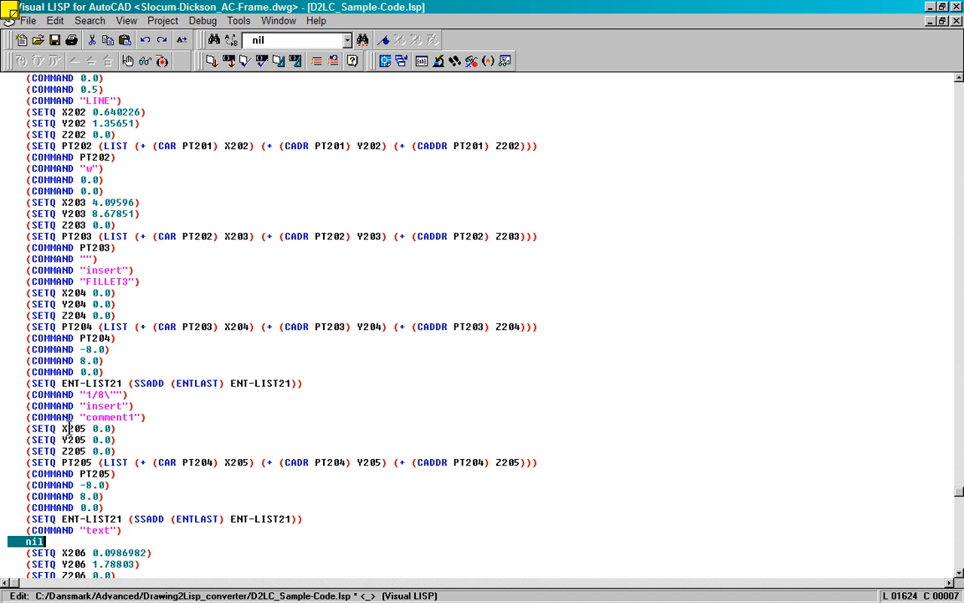
key(Delete)
key(BackSpace)
key(alt+s)
key(n)
key(Return)
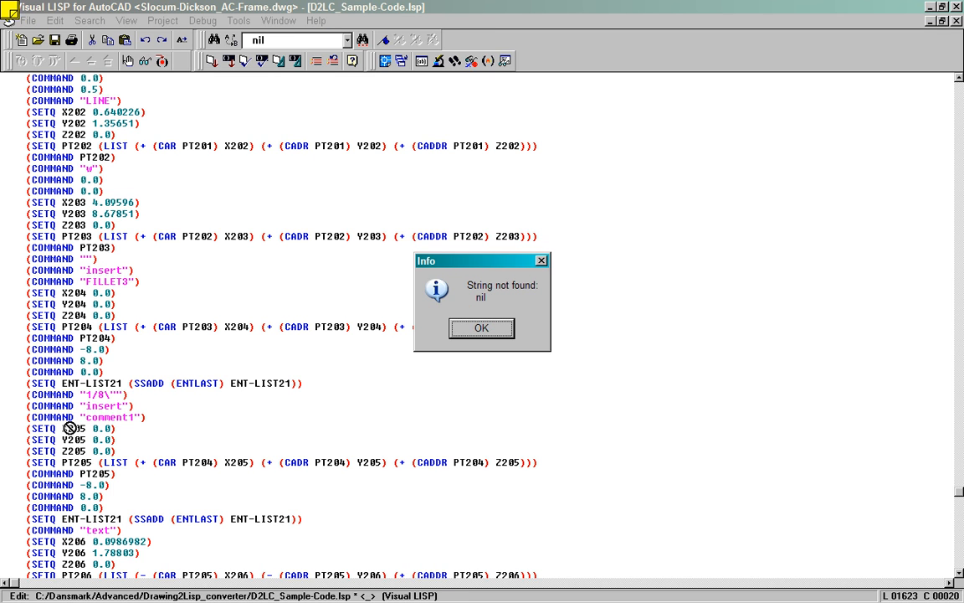
click(471, 329)
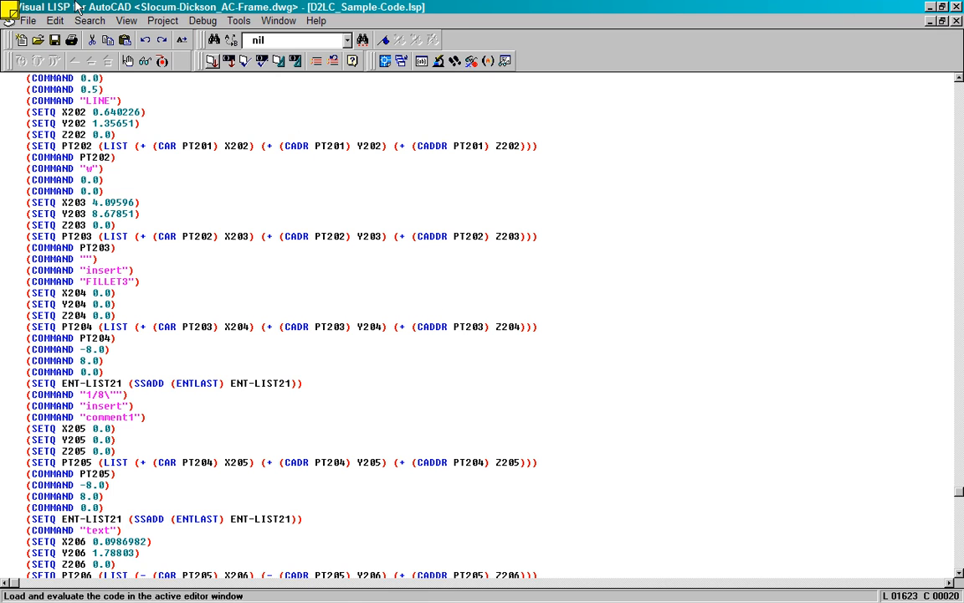
Load the cleaned D2LC_Sample-Code.lsp code, close the console, and go to the end of the file.
click(212, 62)
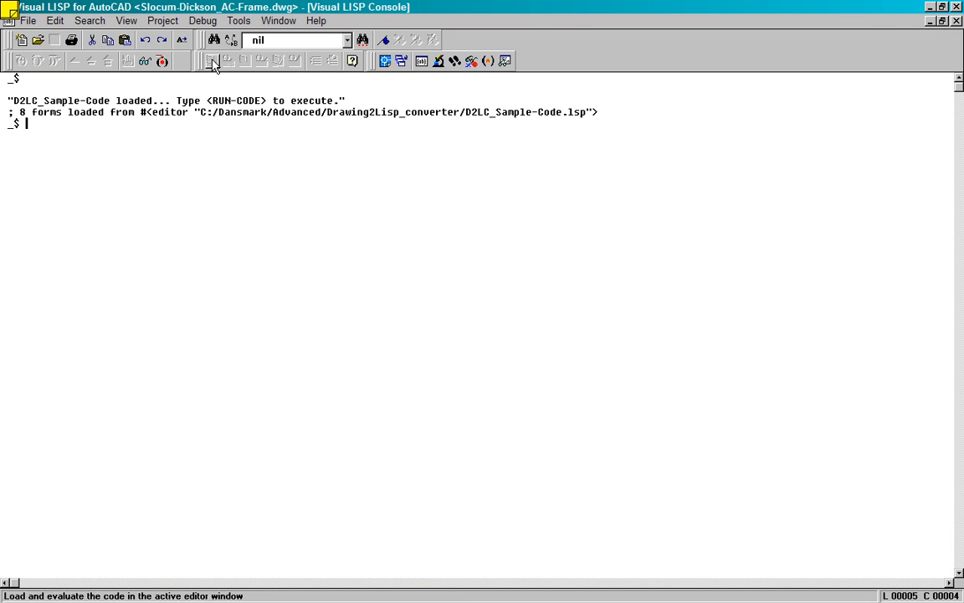
click(957, 23)
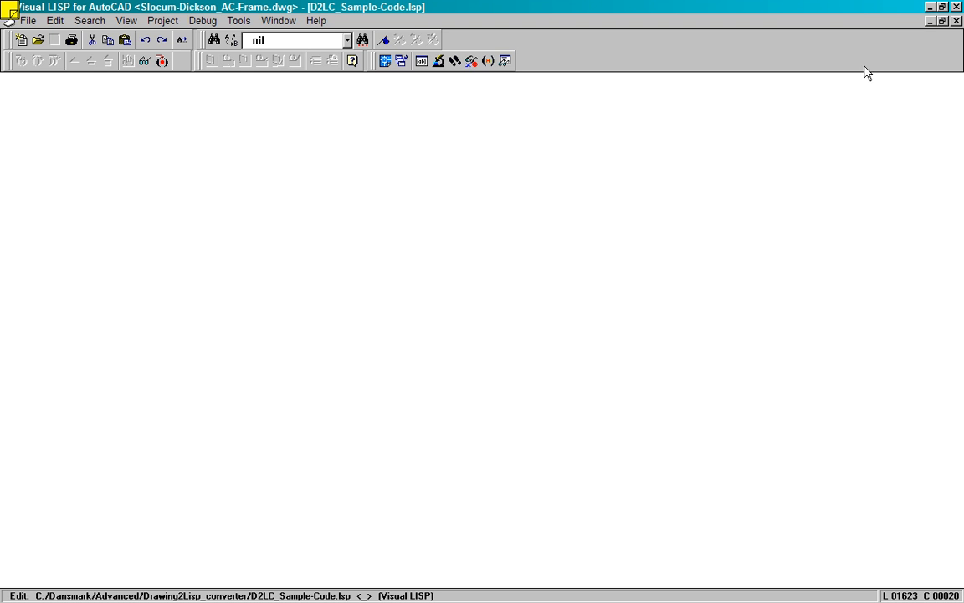
key(ctrl+End)
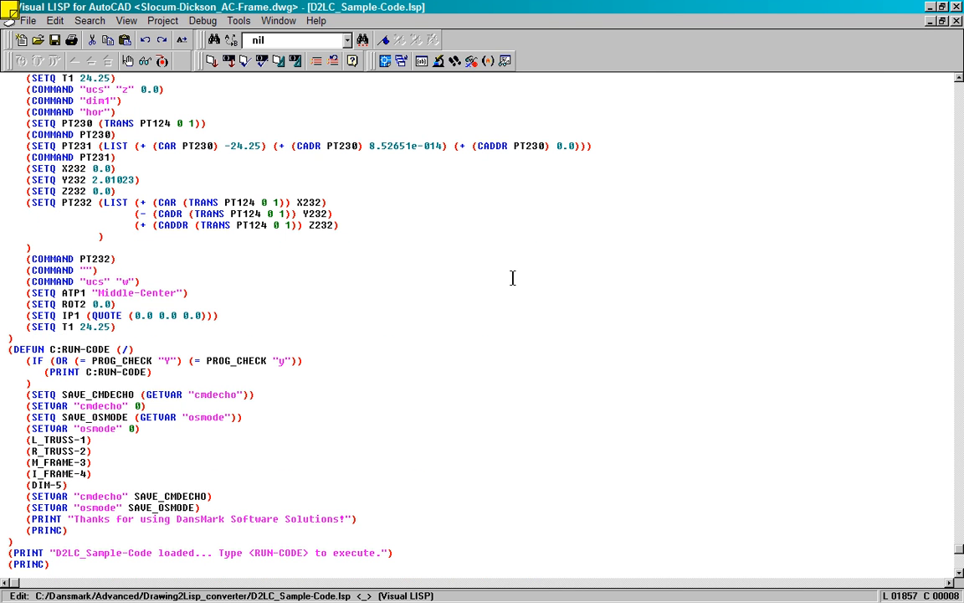
Switch to AutoCAD and draw a diagonal marker line from the left joist's upper inner corner in the elevation up to the left.
key(alt+Tab)
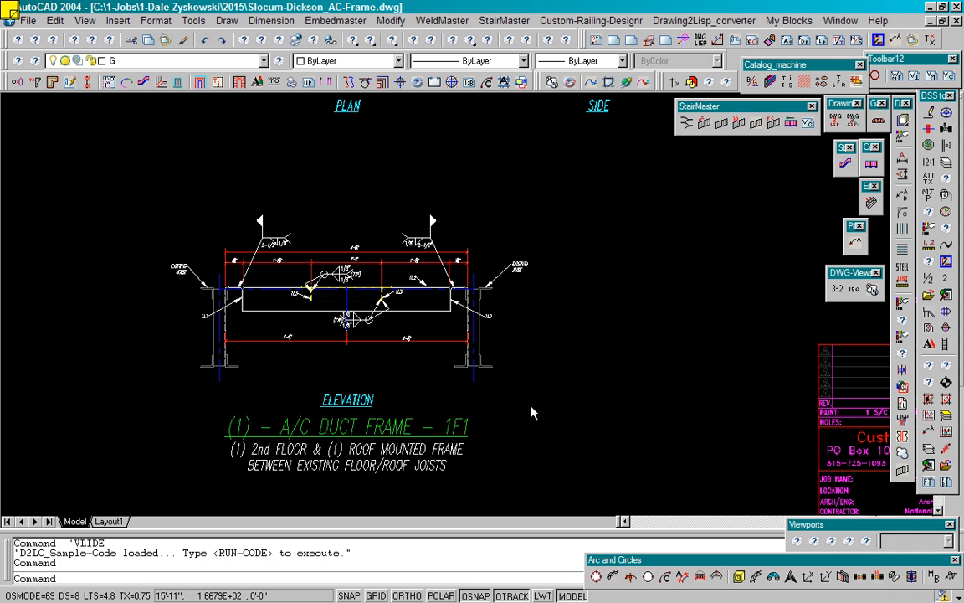
scroll(519, 404, down, 5)
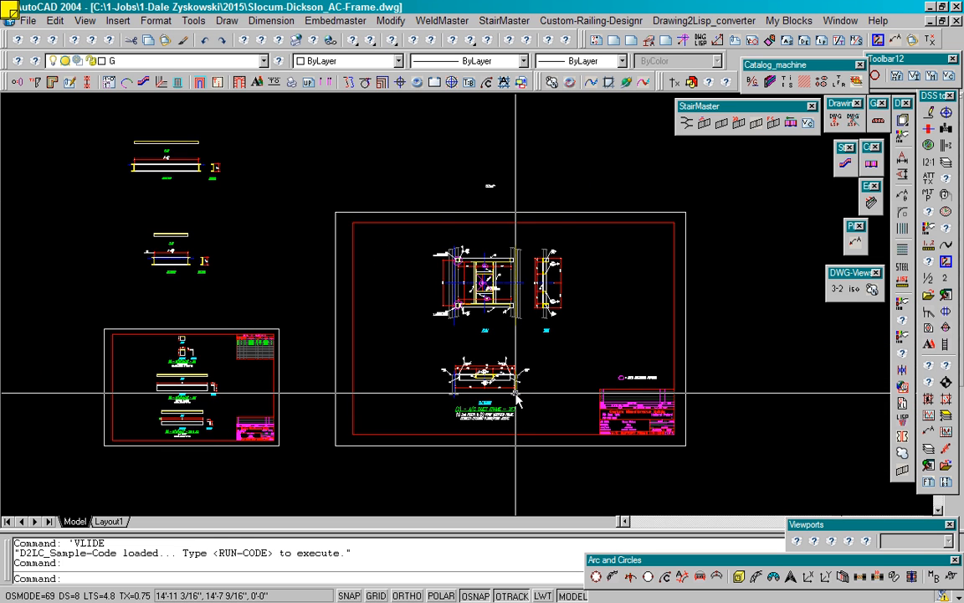
scroll(516, 393, up, 4)
text(l)
key(Return)
scroll(379, 352, up, 4)
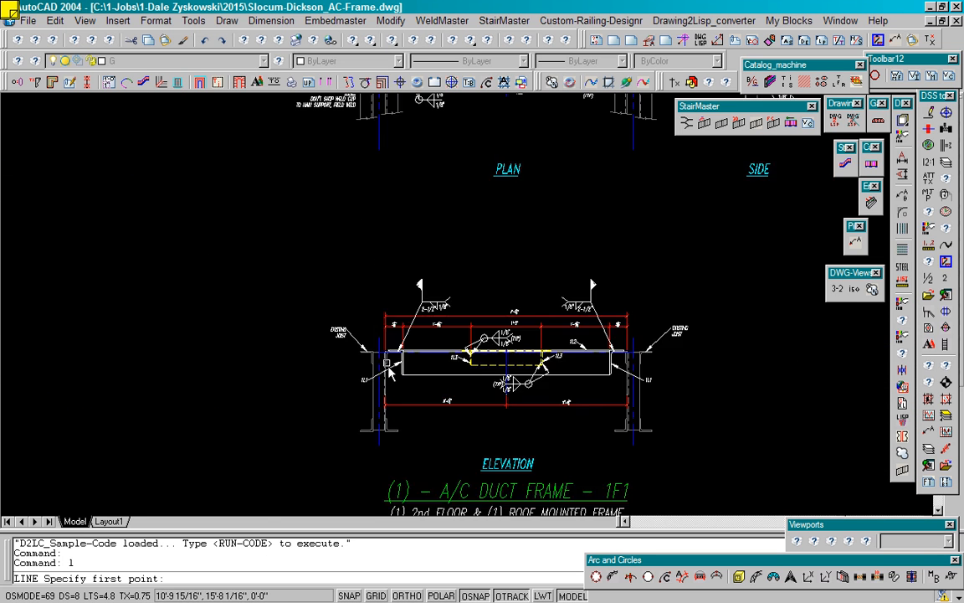
scroll(379, 352, up, 5)
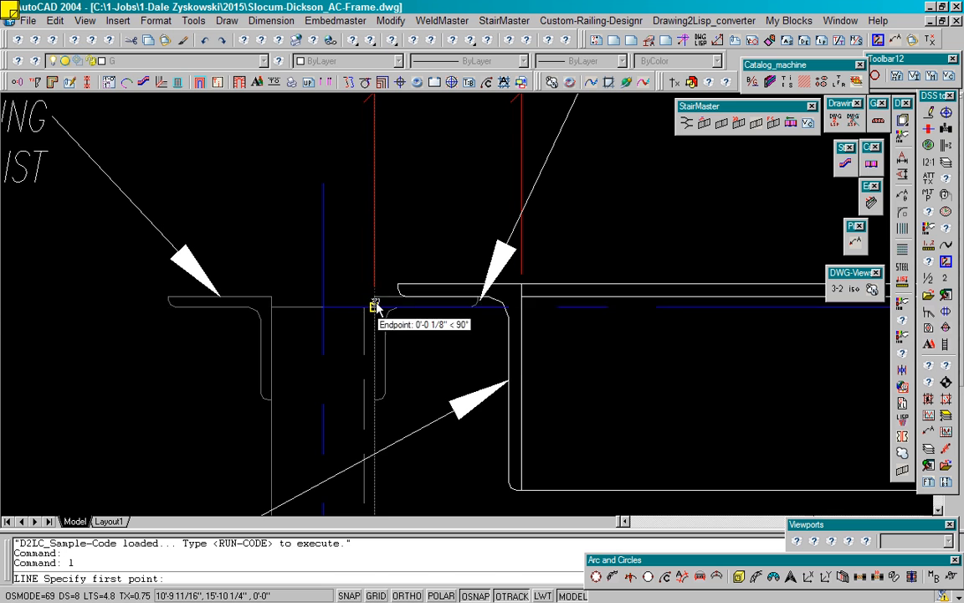
click(374, 297)
scroll(377, 300, down, 3)
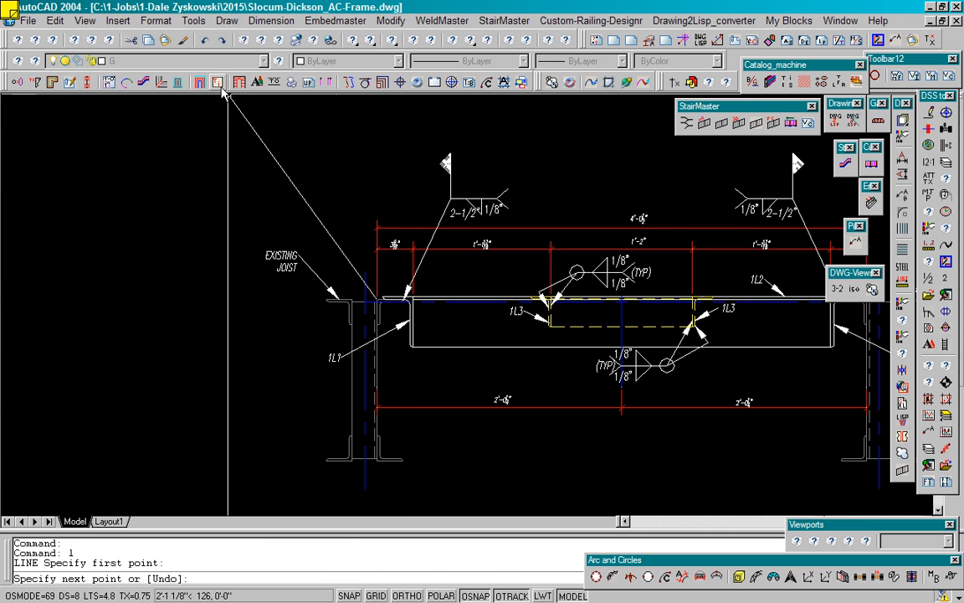
click(210, 110)
key(Return)
Erase the whole A/C duct frame elevation with its titles, excluding the diagonal marker line from the selection.
scroll(272, 243, down, 4)
text(e)
key(Return)
click(593, 193)
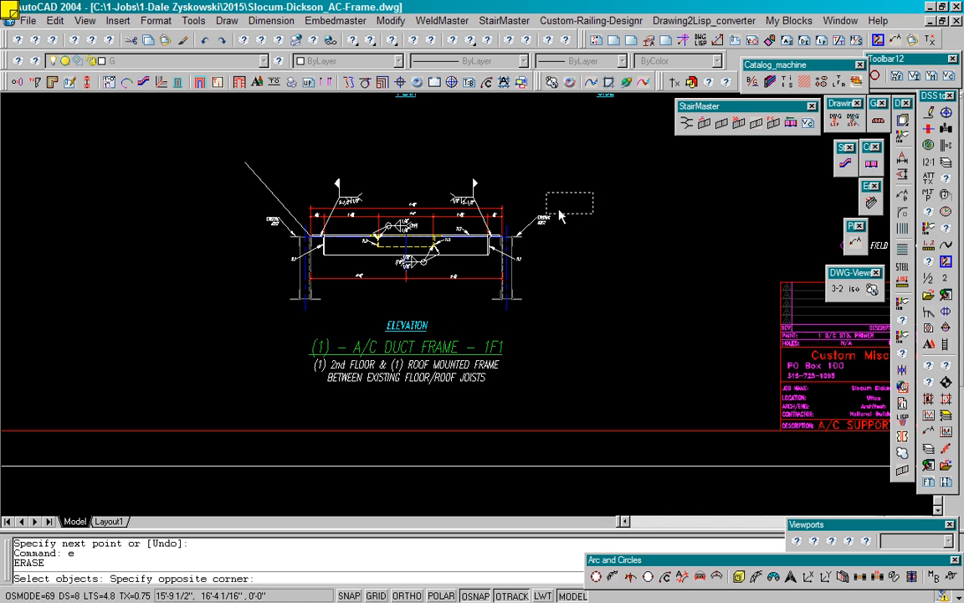
click(209, 386)
text(r)
key(Return)
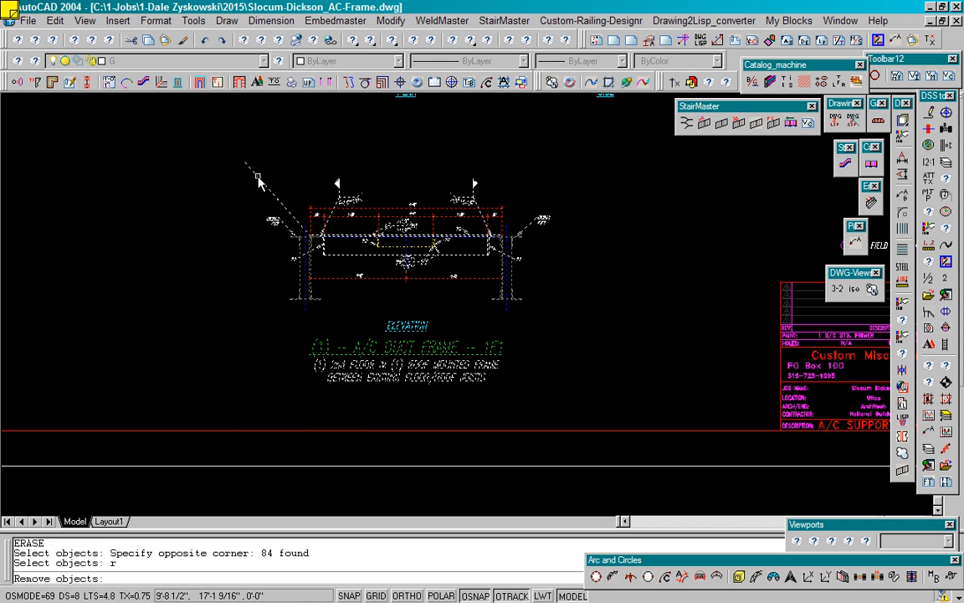
click(243, 166)
key(Return)
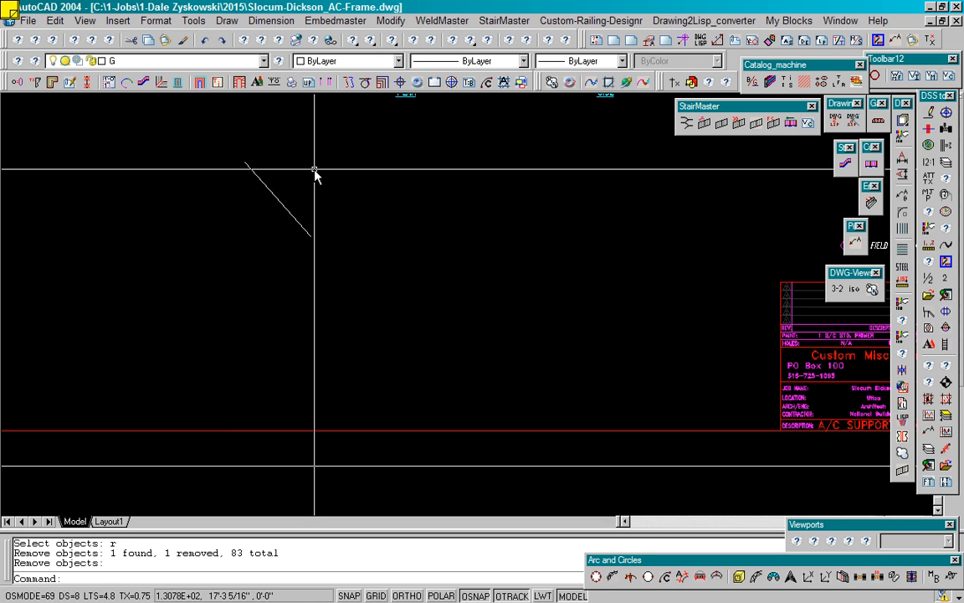
Turn object snap off and run the RUN-CODE command, using the marker line's lower endpoint as the starting point.
click(475, 595)
text(run-cod)
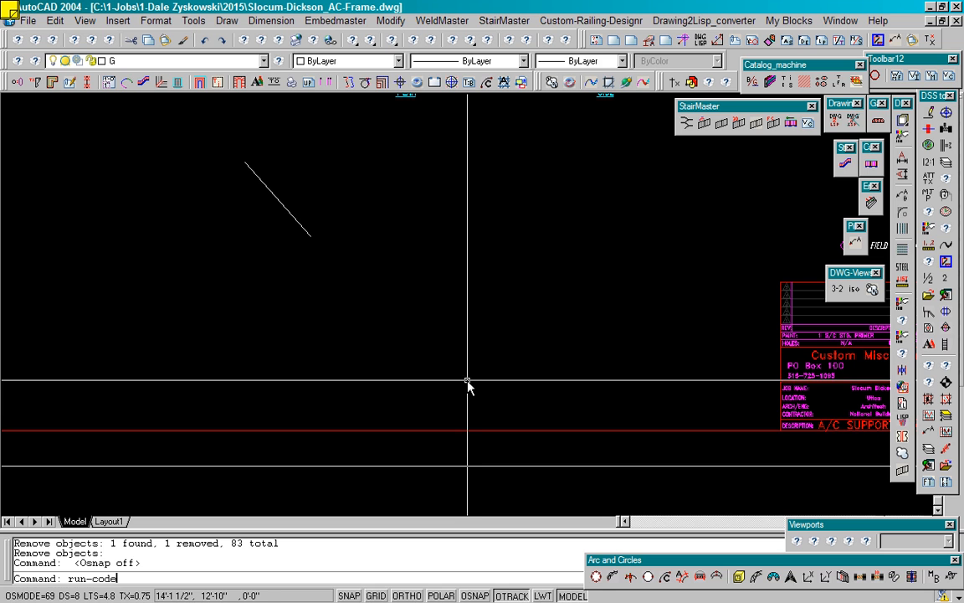
text(e)
key(Return)
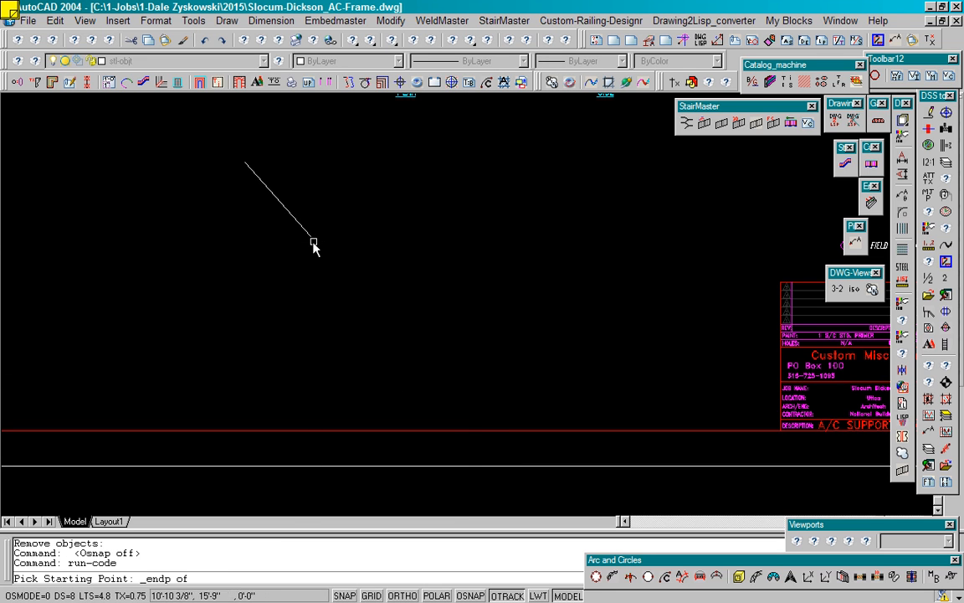
click(314, 244)
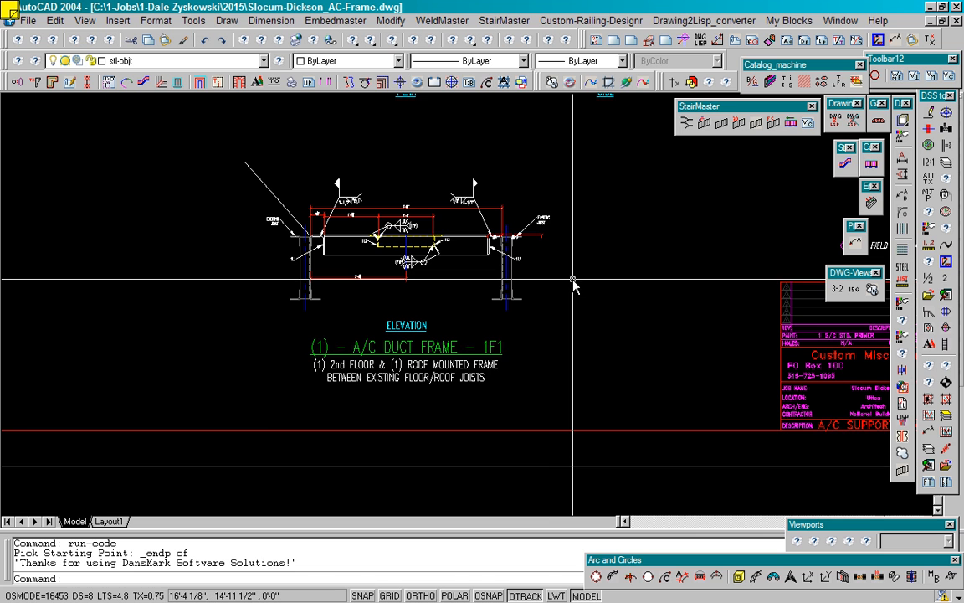
Switch to Visual LISP and examine the C:RUN-CODE function, including its cmdecho and osmode save and restore lines.
key(alt+Tab)
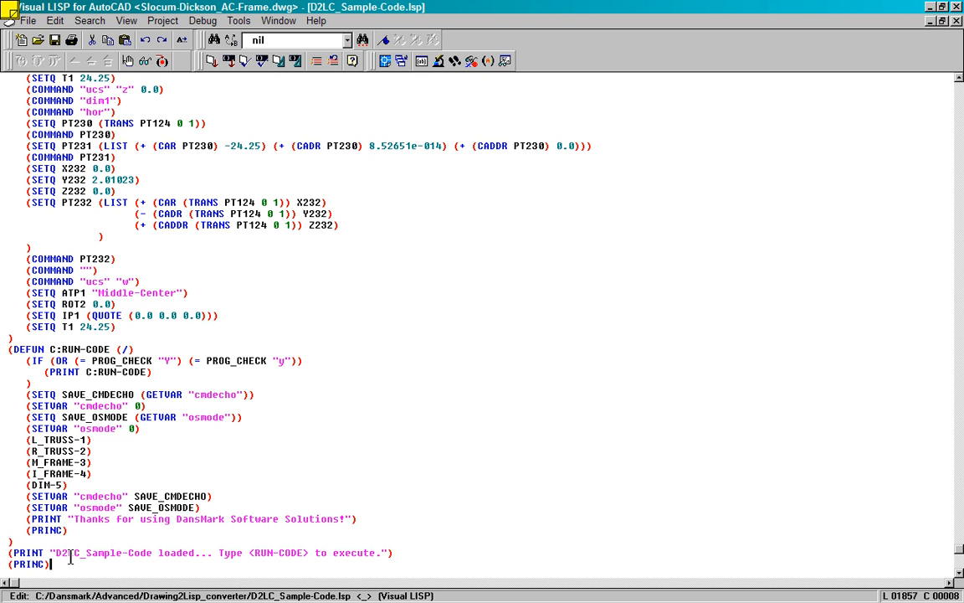
shift+click(3, 557)
click(56, 564)
drag(8, 348, 297, 540)
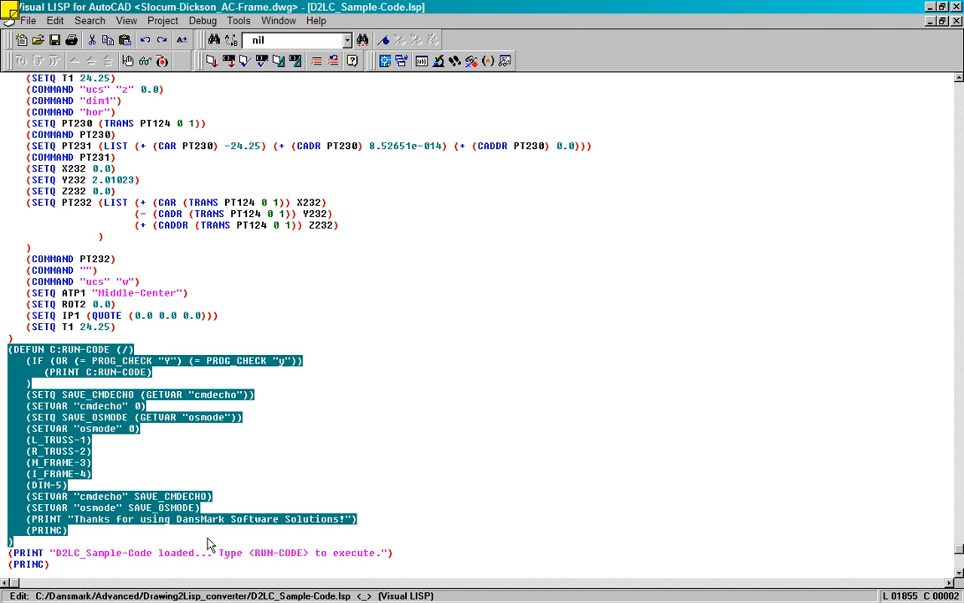
click(25, 395)
drag(26, 393, 159, 428)
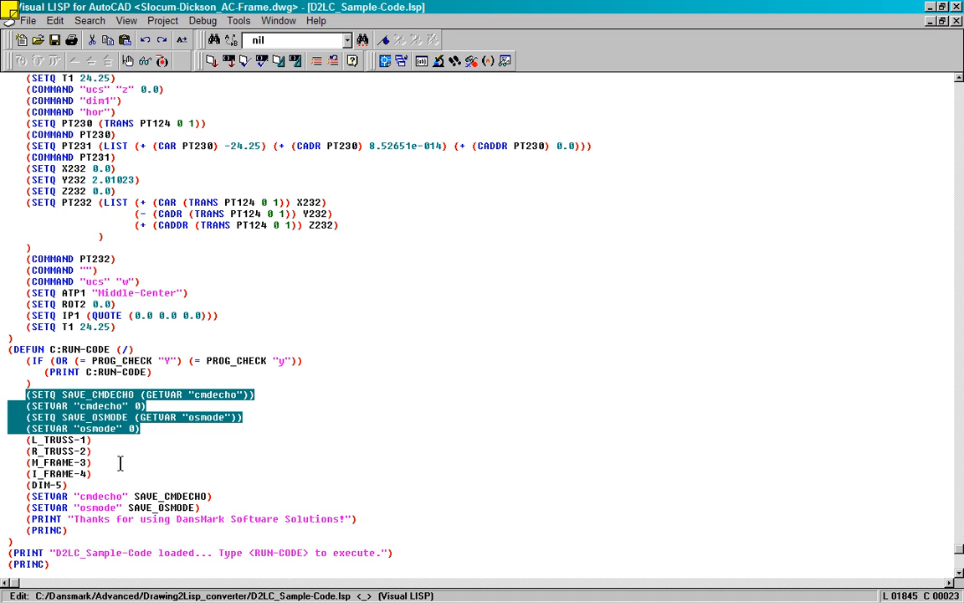
drag(24, 498, 217, 506)
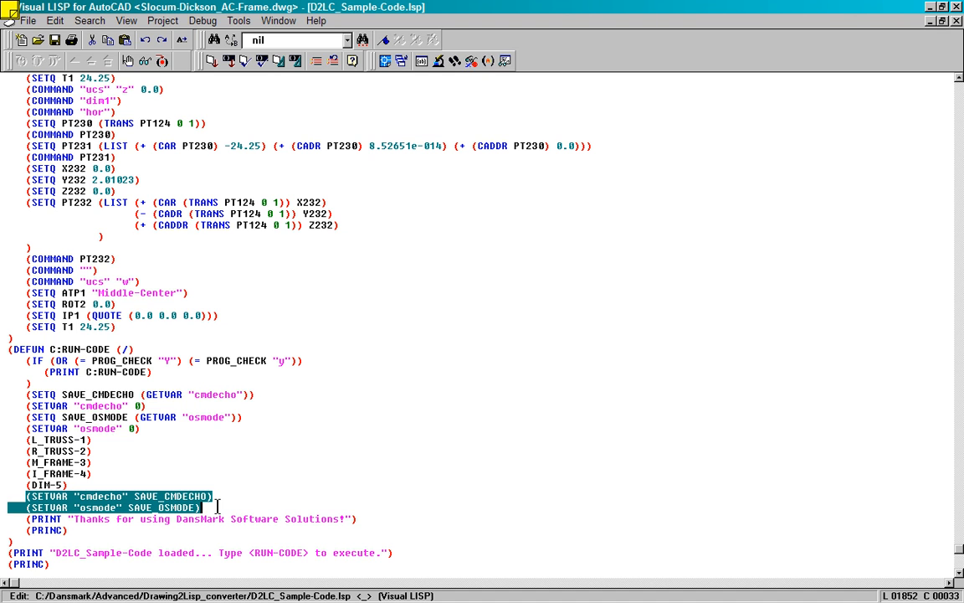
Examine the five function calls in C:RUN-CODE, from L_TRUSS-1 through DIM-5.
double_click(26, 440)
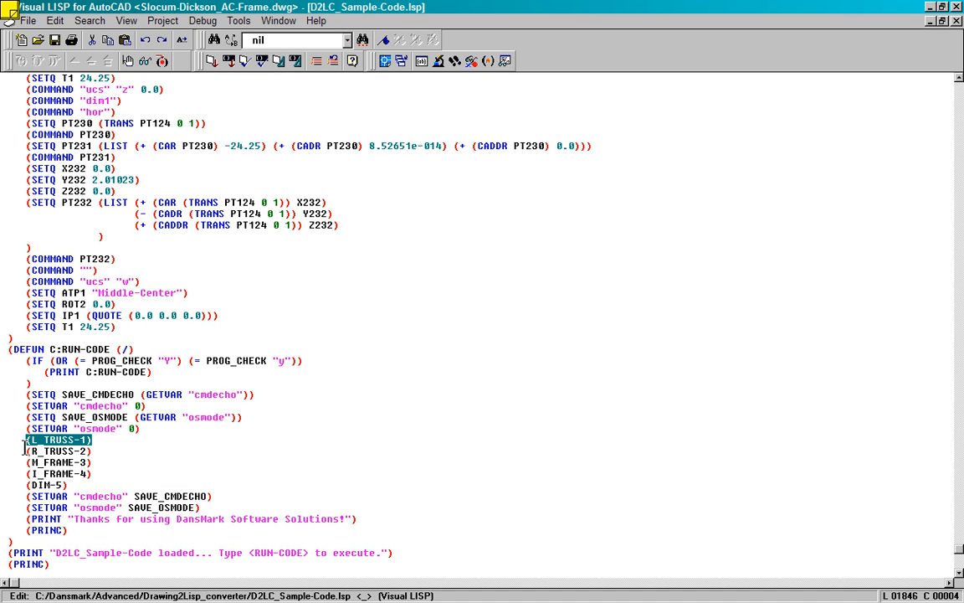
double_click(26, 451)
double_click(26, 462)
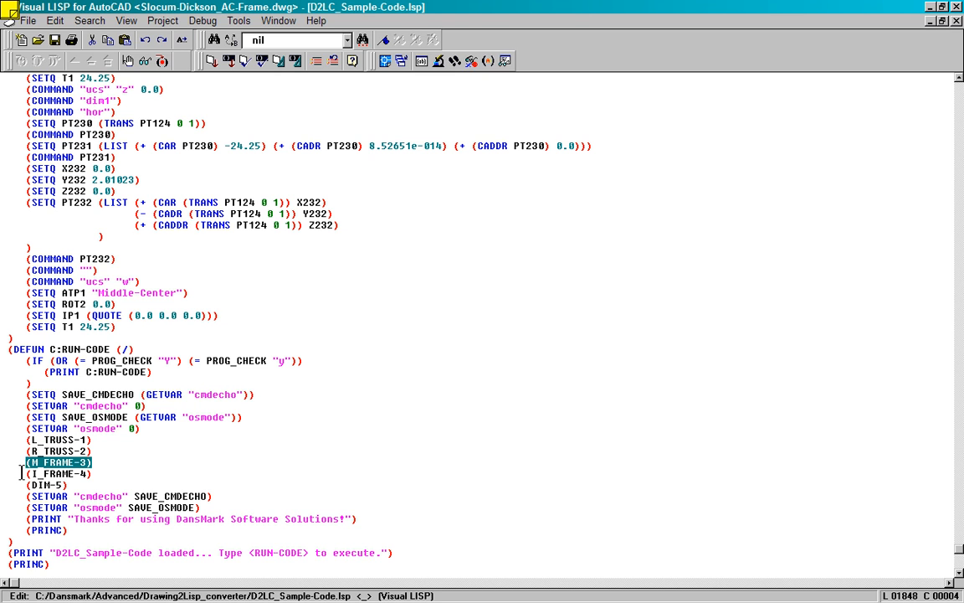
double_click(26, 474)
double_click(26, 484)
click(71, 483)
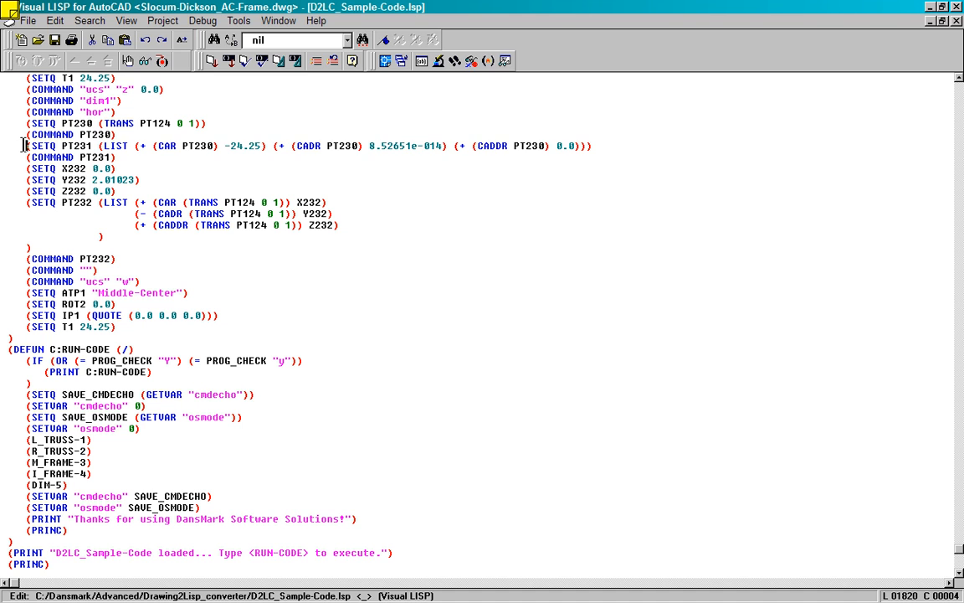
Examine the PT231, X232, Y232 and Z232 assignments in the last dimension code, and switch back to AutoCAD.
double_click(20, 147)
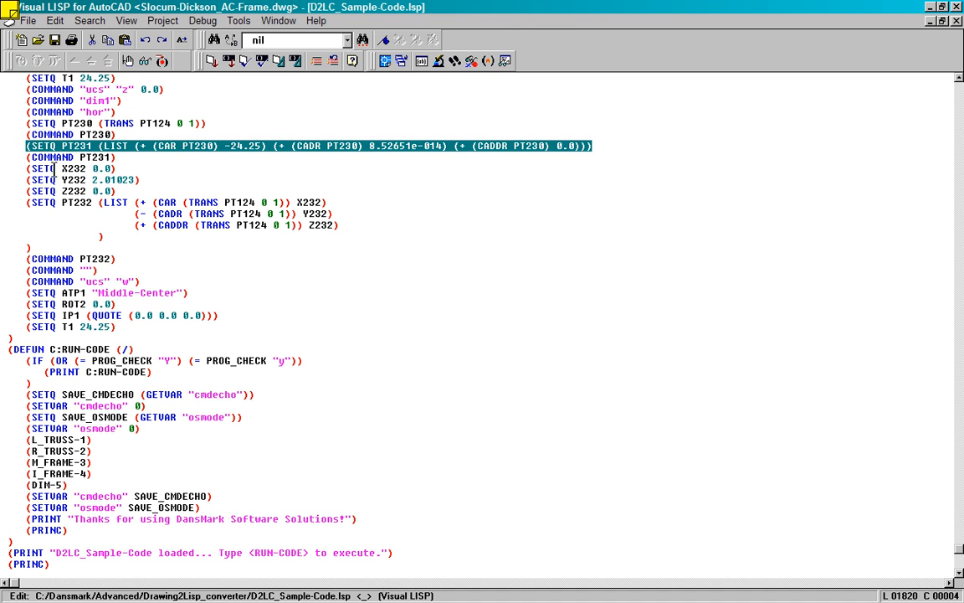
double_click(24, 171)
double_click(25, 180)
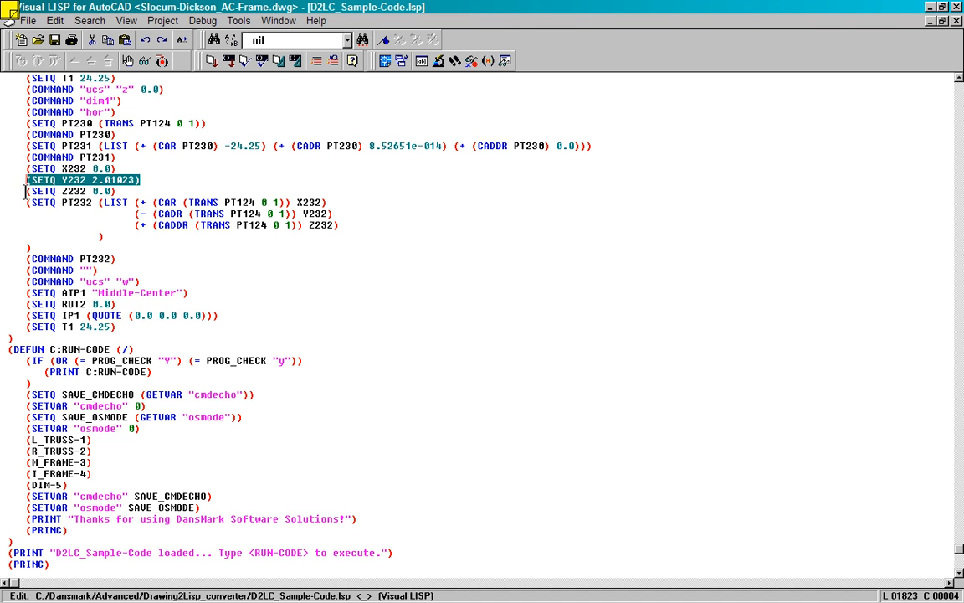
double_click(26, 192)
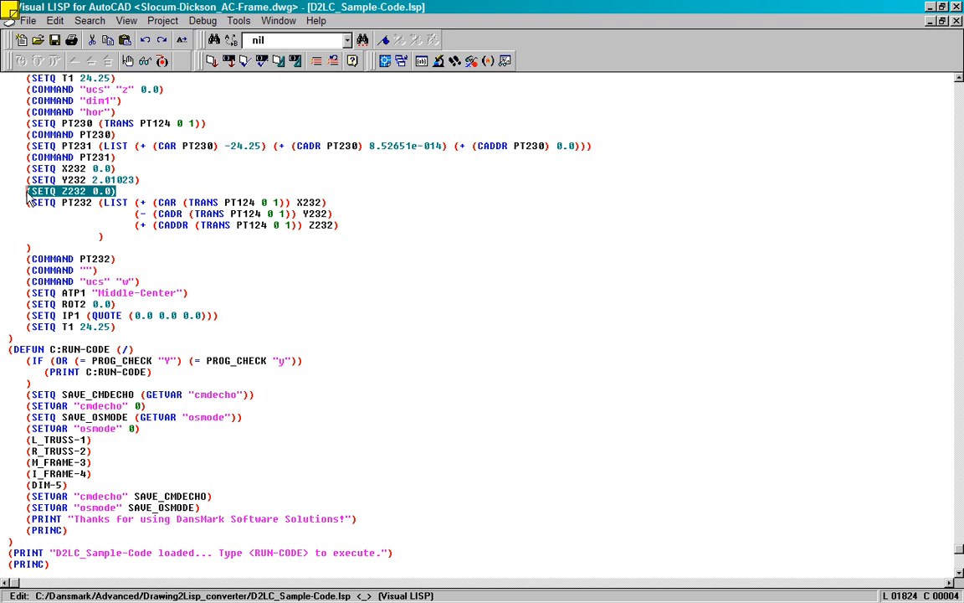
click(129, 190)
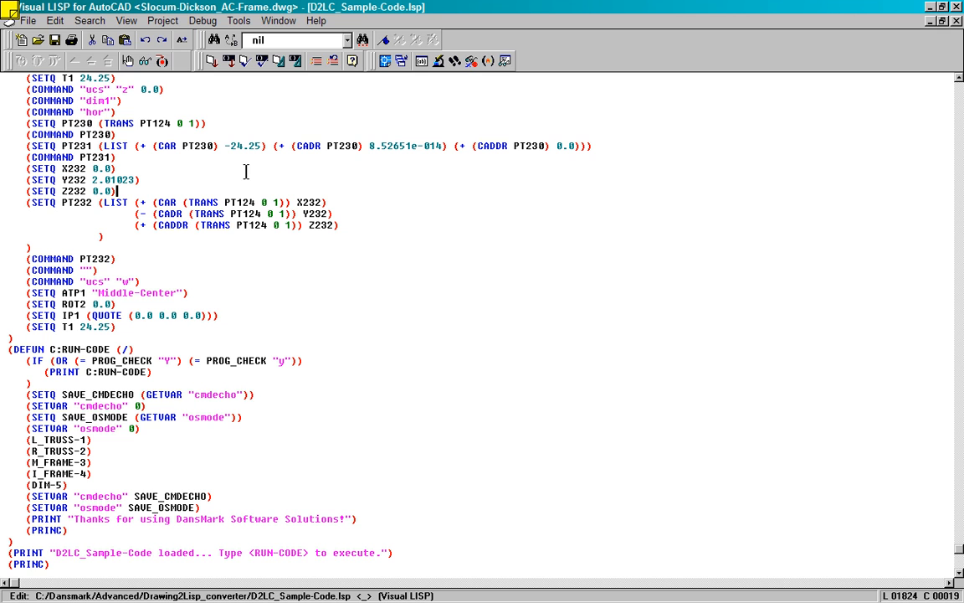
key(alt+Tab)
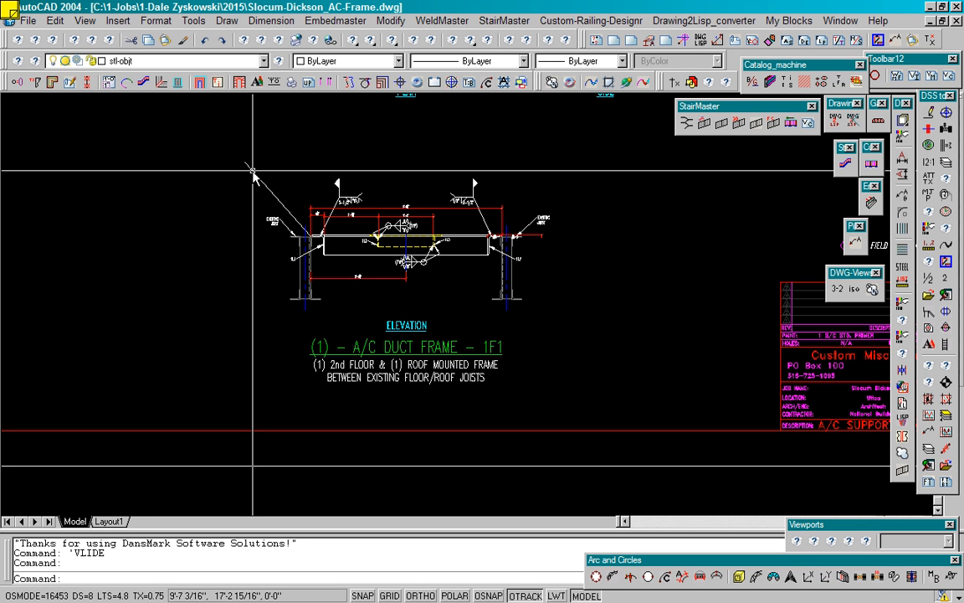